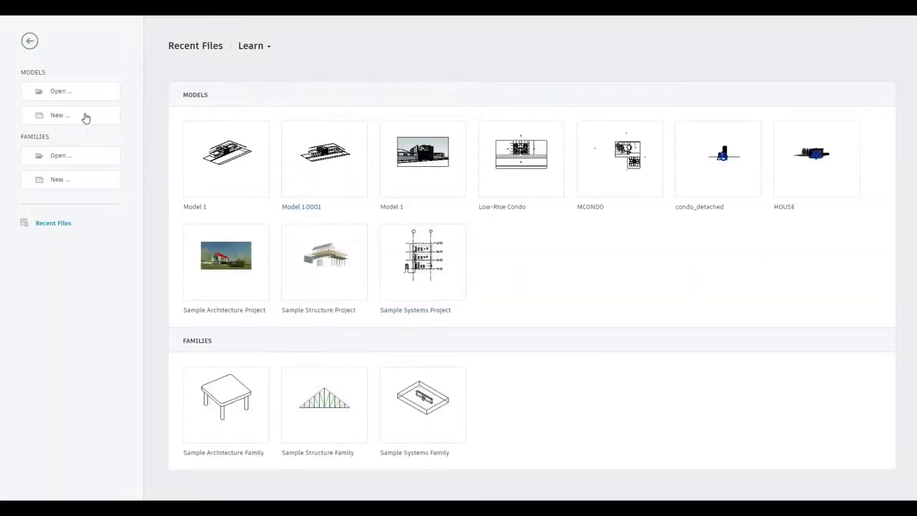
Create a new project from the Architectural Template.
left_click(86, 116)
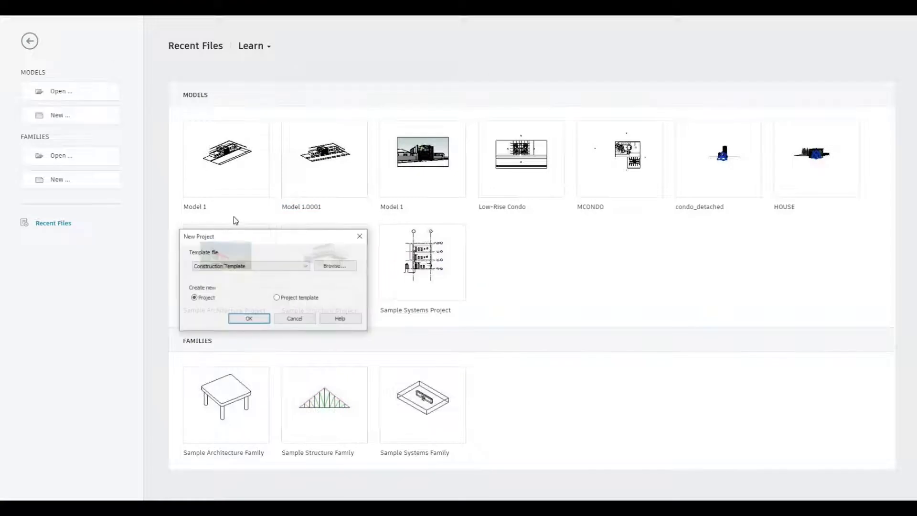
left_click(221, 266)
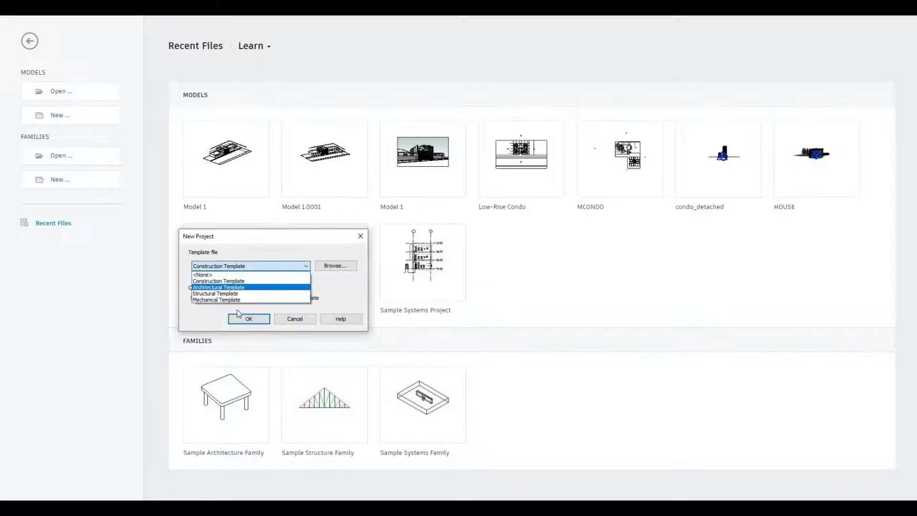
left_click(234, 282)
left_click(244, 319)
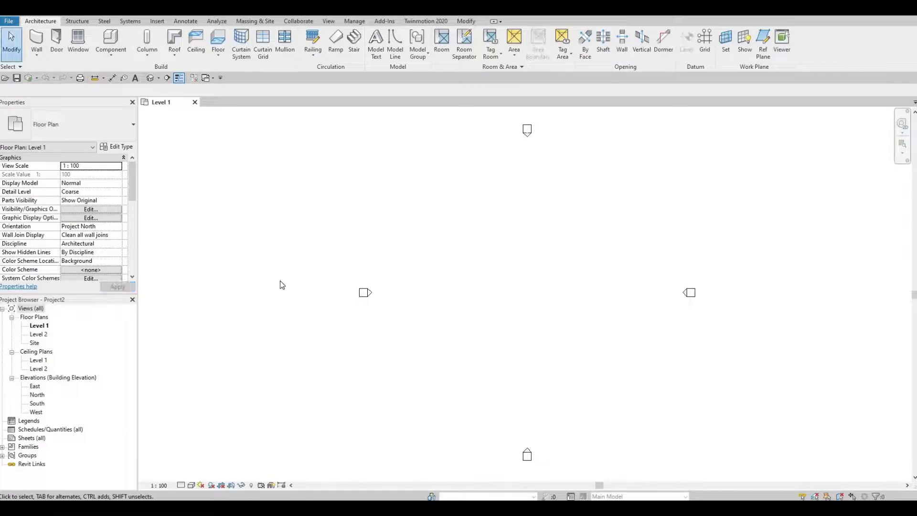
Draw a vertical grid line upward through the plan, left of centre between the four elevation markers.
left_click(704, 41)
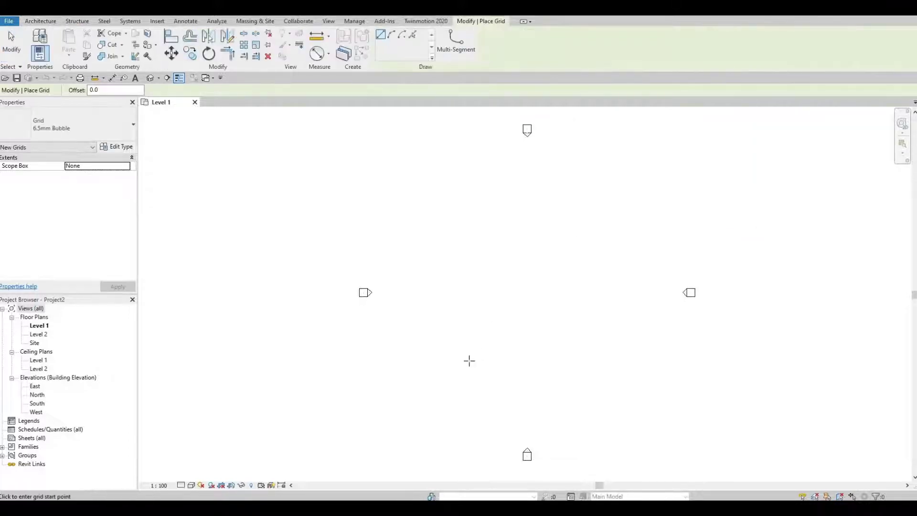
left_click(455, 385)
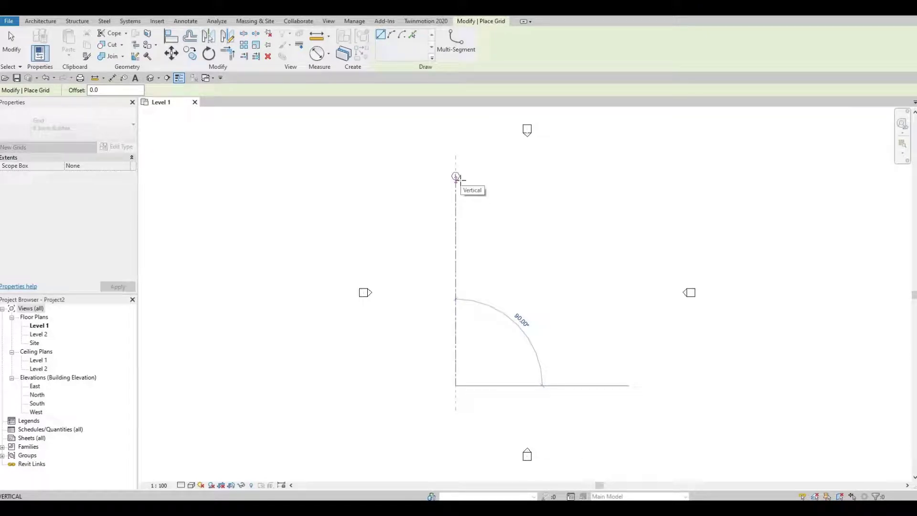
left_click(456, 177)
scroll(480, 184, "up", 4)
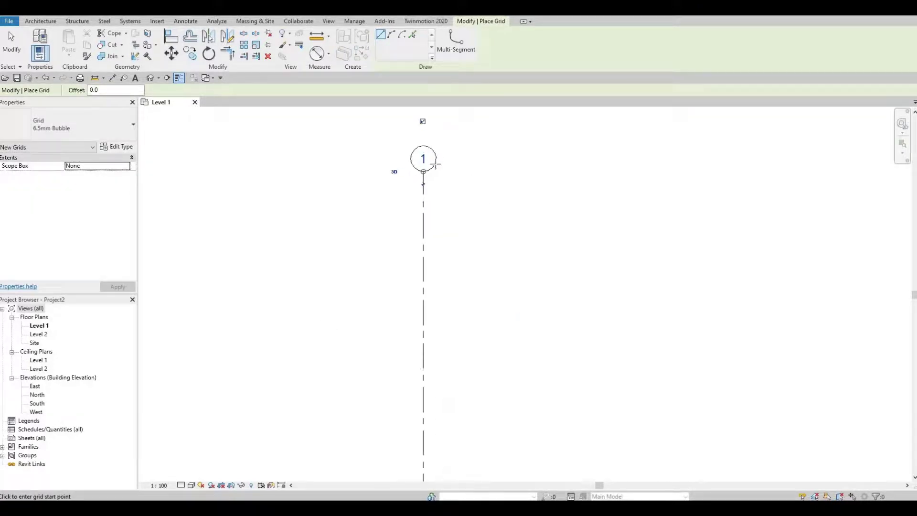
scroll(436, 165, "up", 2)
key("Escape")
key("Escape")
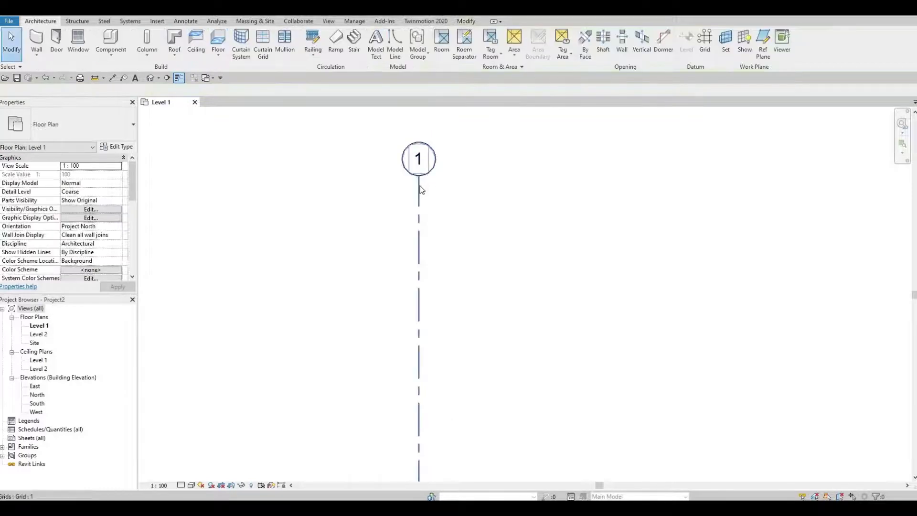
Copy grid 1 horizontally to the right with multiple copies enabled, placing copies at successive spacings of 2800 and 3600 mm.
left_click(420, 185)
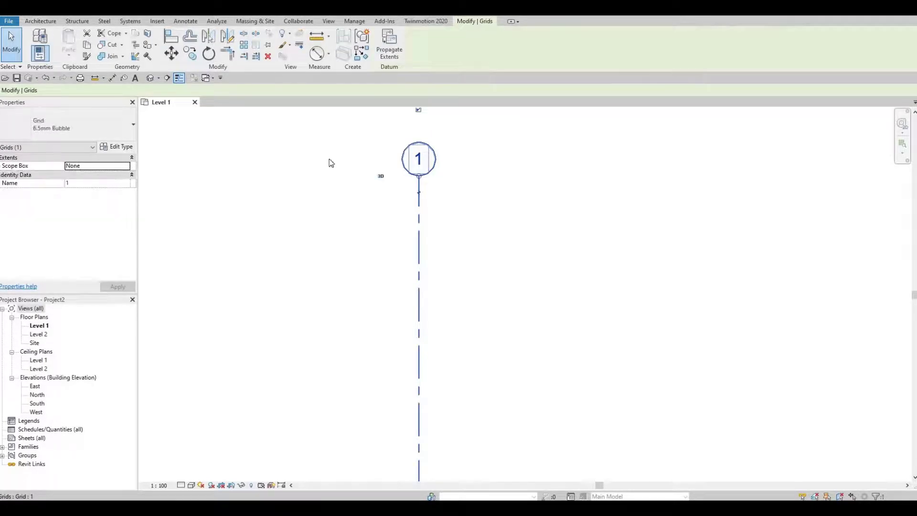
left_click(193, 56)
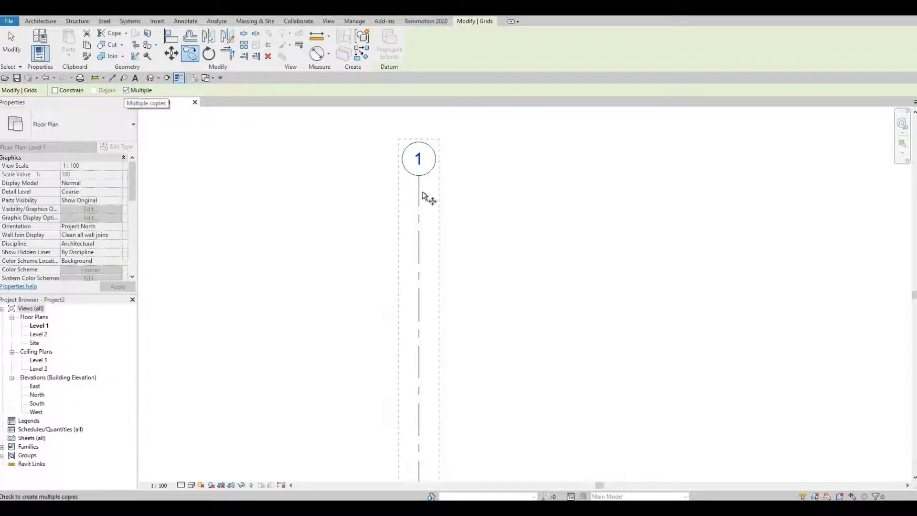
left_click(463, 198)
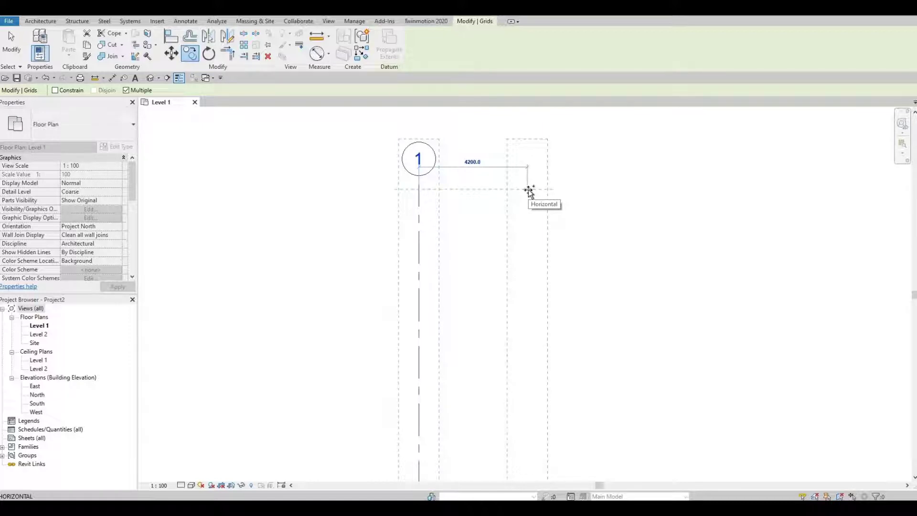
type("2800")
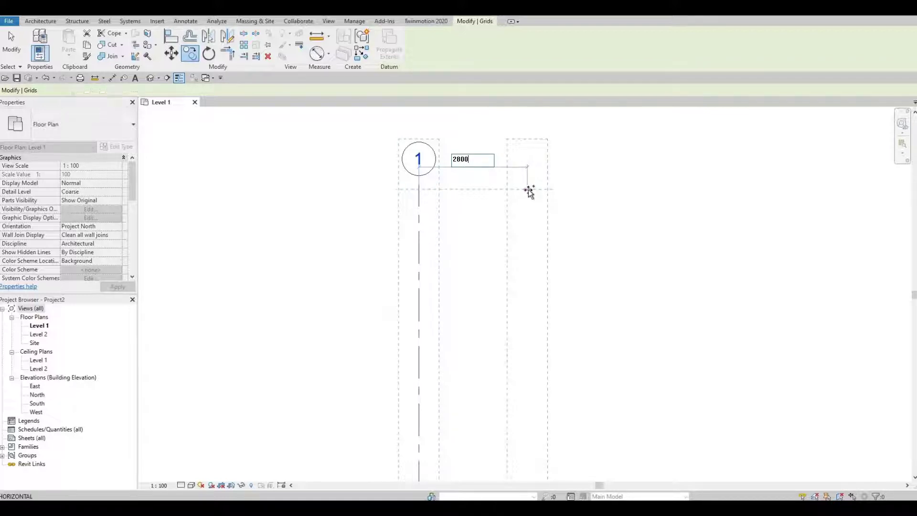
key("Return")
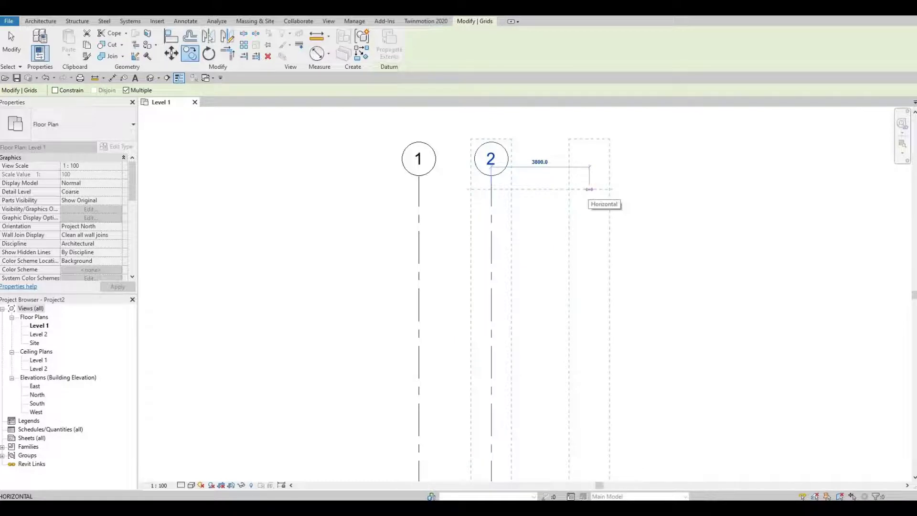
type("3600")
key("Return")
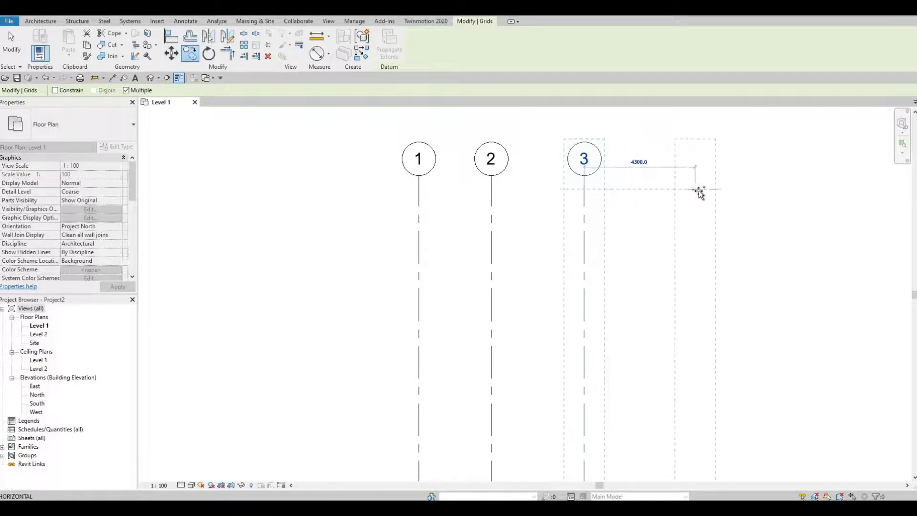
Place two more vertical grid copies to the right of grid 3, each spaced 3900 mm from the previous one.
type("39")
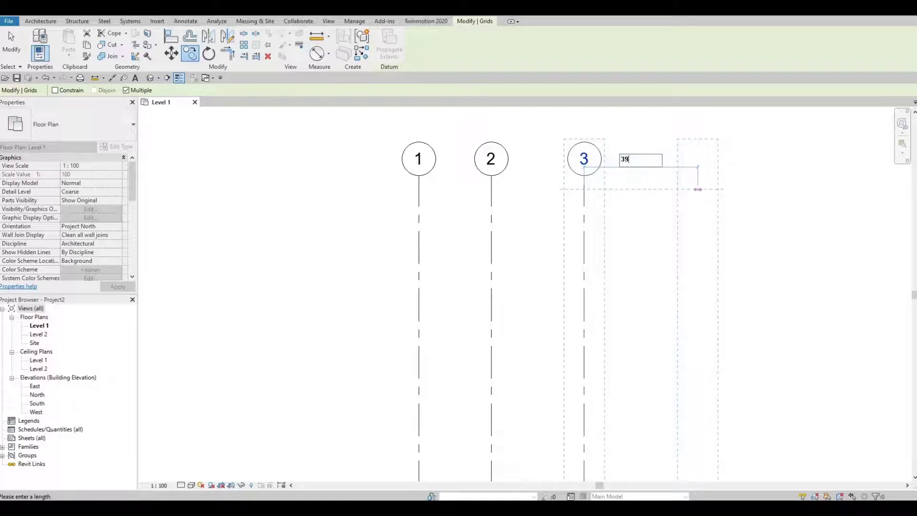
type("00")
key("Return")
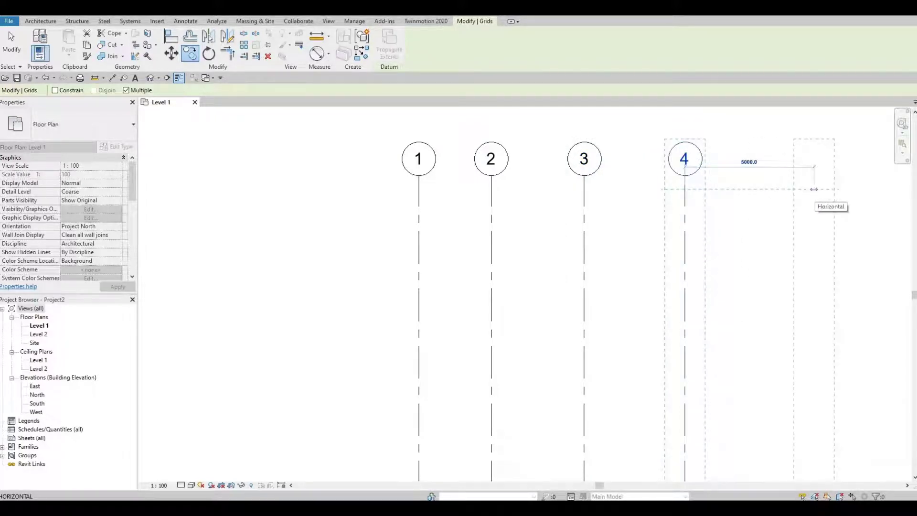
type("3900")
key("Return")
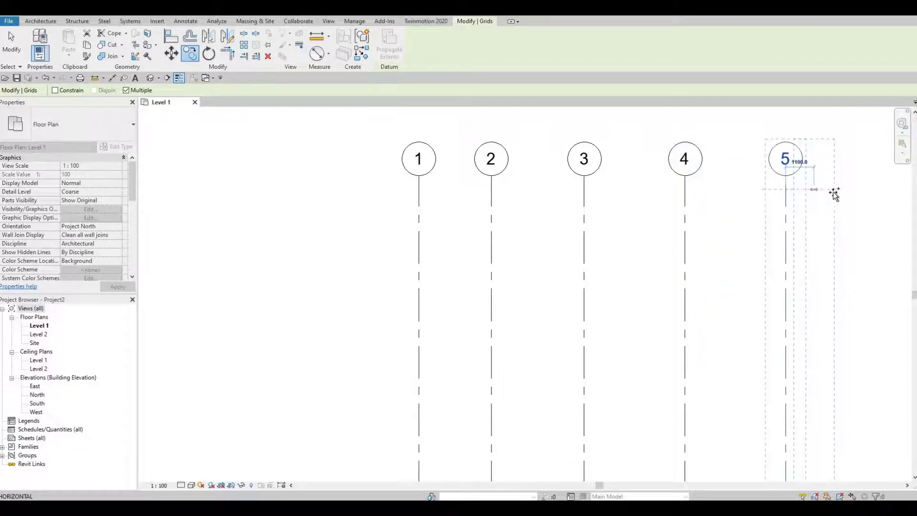
Place vertical grid copies 3600 mm right of grid 5 and a further 4900 mm beyond, and finish copying.
middle_click_drag(830, 199, 590, 175)
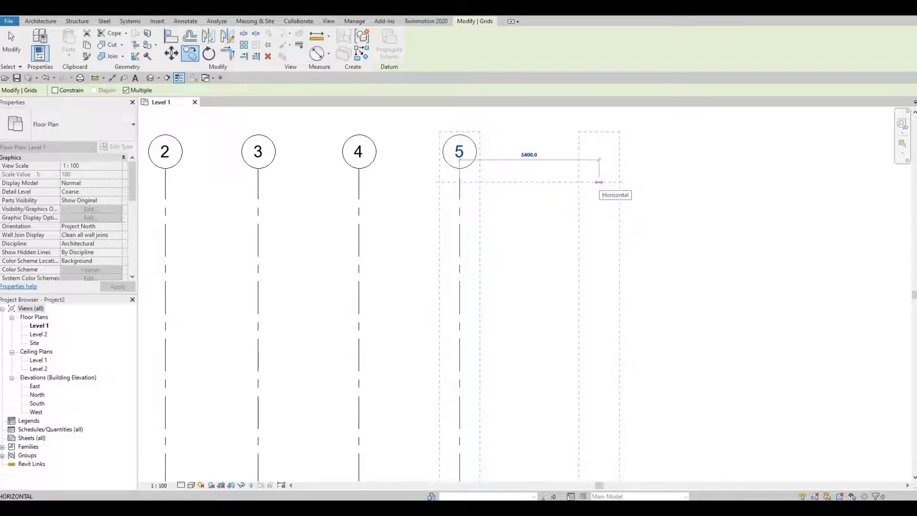
type("3600")
key("Return")
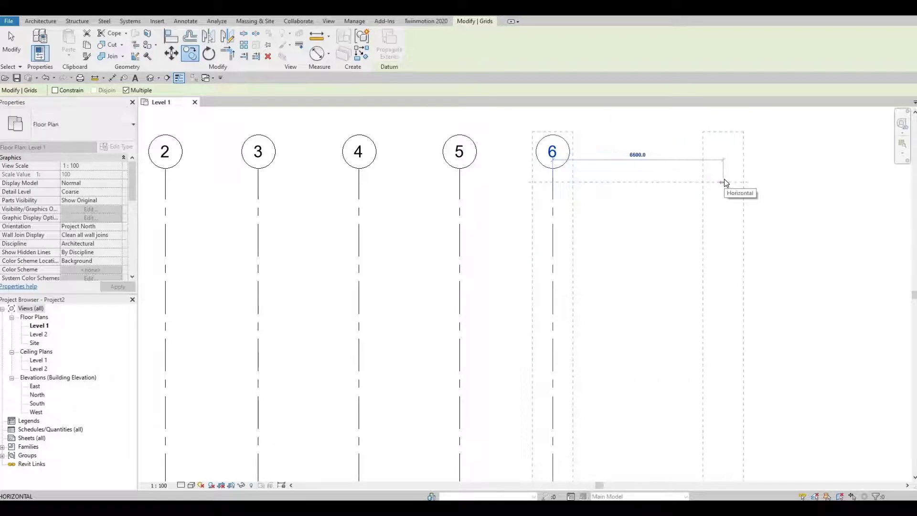
type("4900")
key("Return")
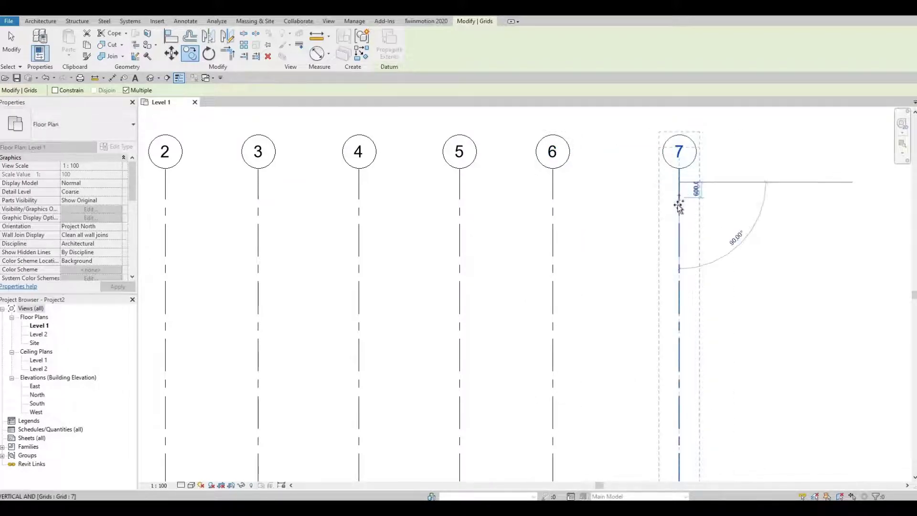
key("Escape")
key("Escape")
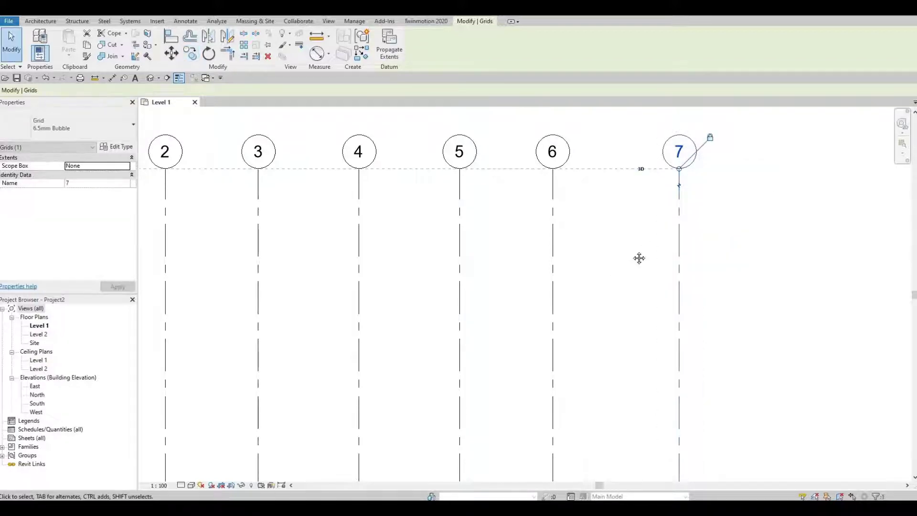
Draw a horizontal grid line from right of grid 7 to left of grid 1, just below the vertical grids' bubbles.
middle_click_drag(638, 258, 654, 242)
scroll(655, 242, "down", 1)
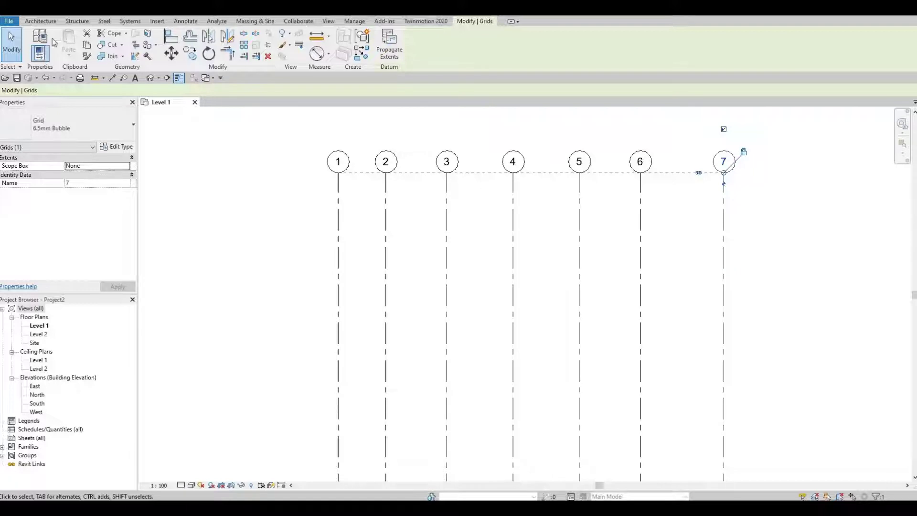
left_click(41, 22)
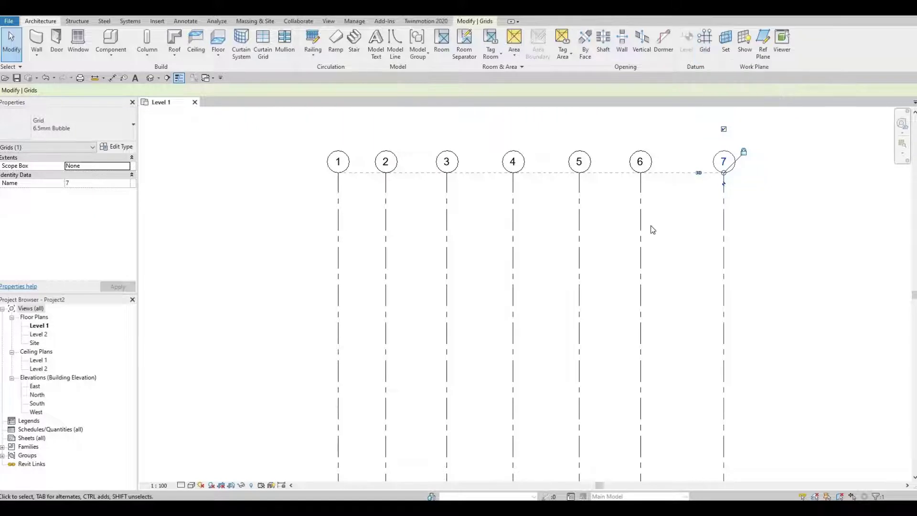
key("g")
key("r")
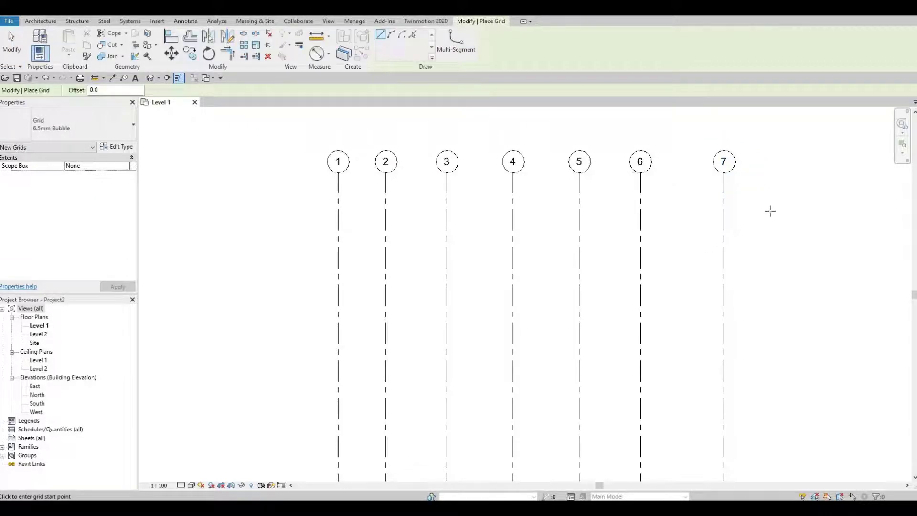
left_click(770, 210)
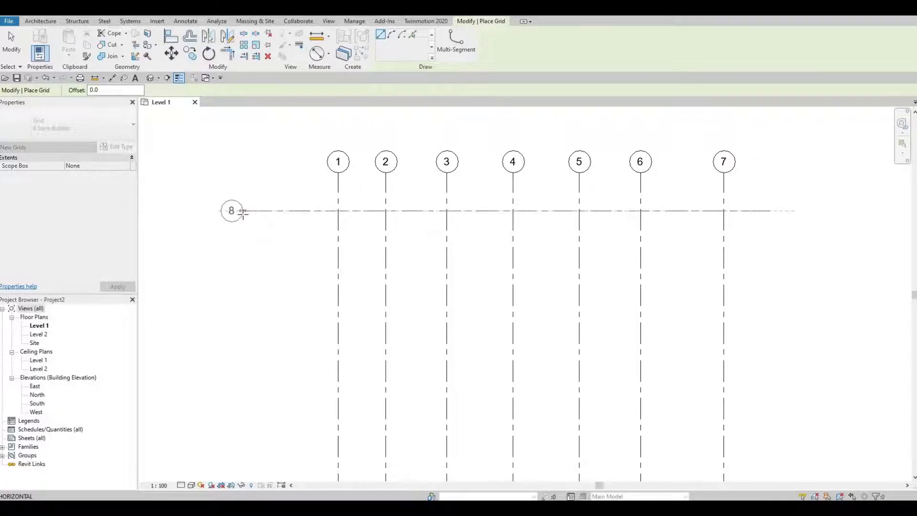
left_click(242, 211)
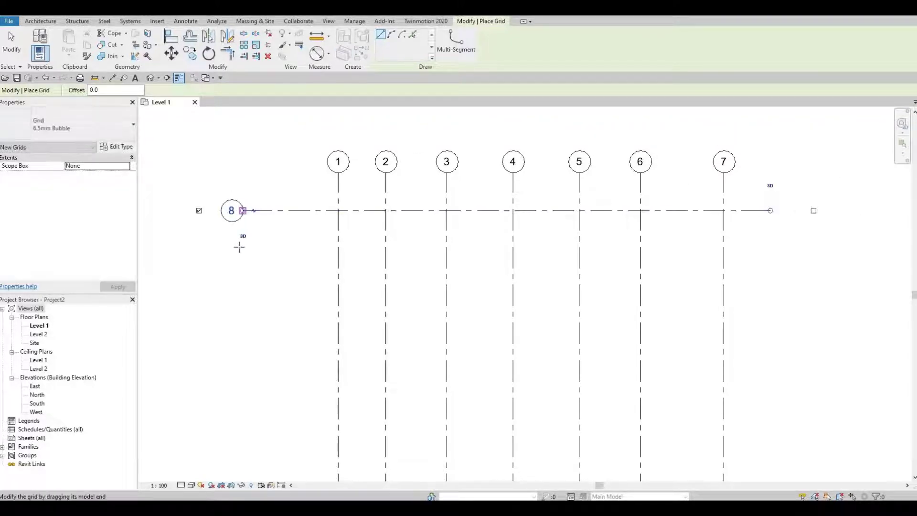
key("Escape")
key("Escape")
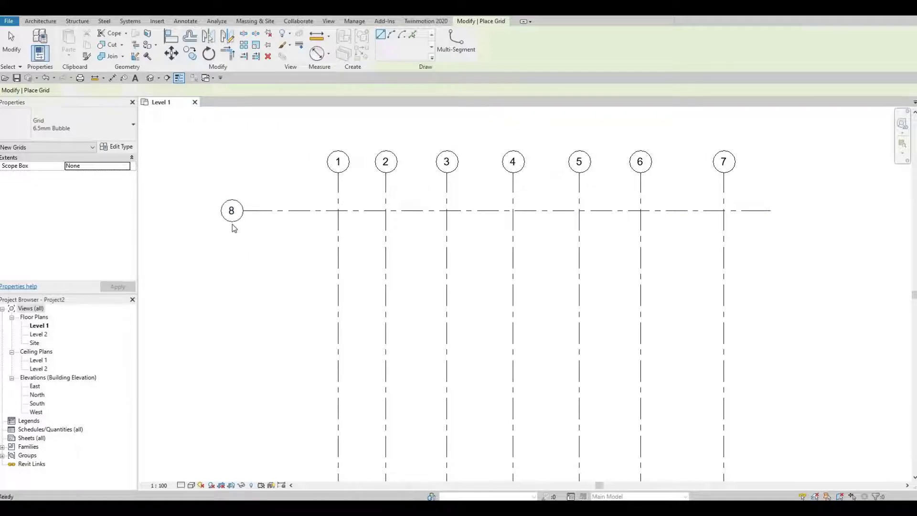
Rename the horizontal grid line as A.
left_click(232, 213)
left_click(231, 211)
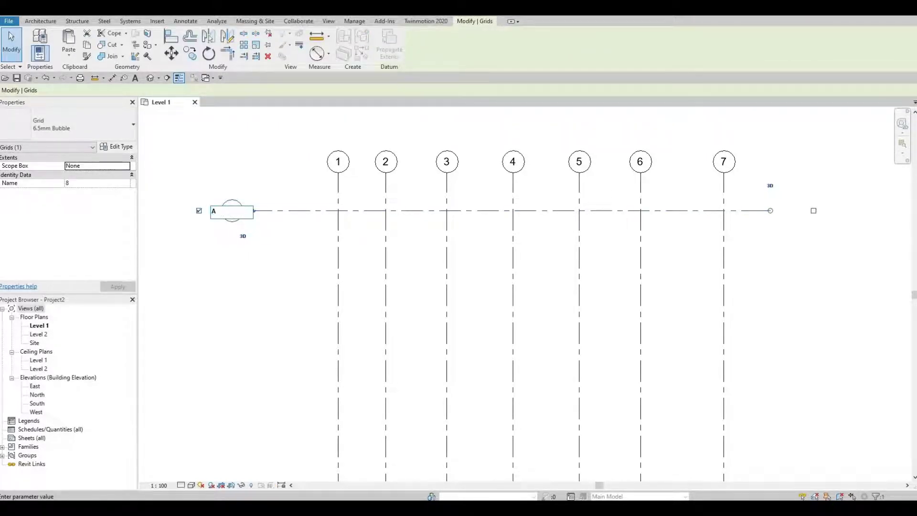
key("Return")
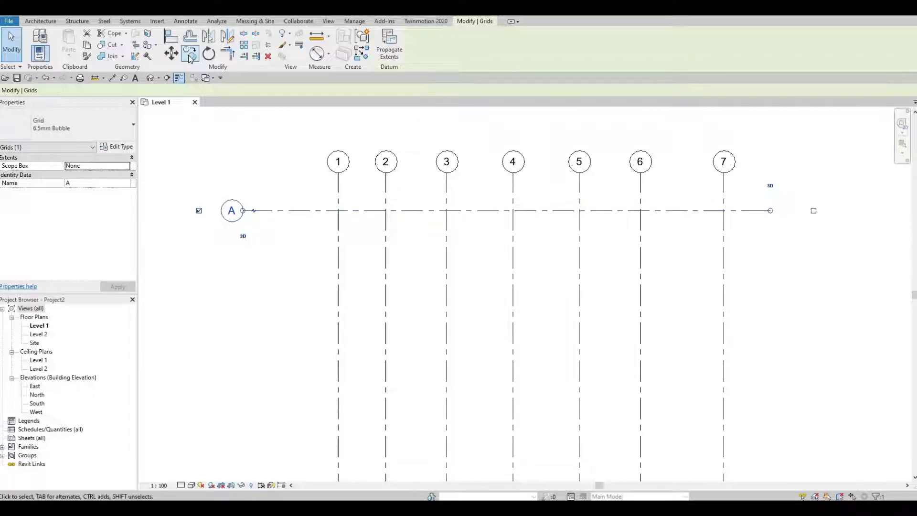
Copy grid A with multiple copies, placing one 5900 mm below it and another 4200 mm below that copy.
key("c")
key("o")
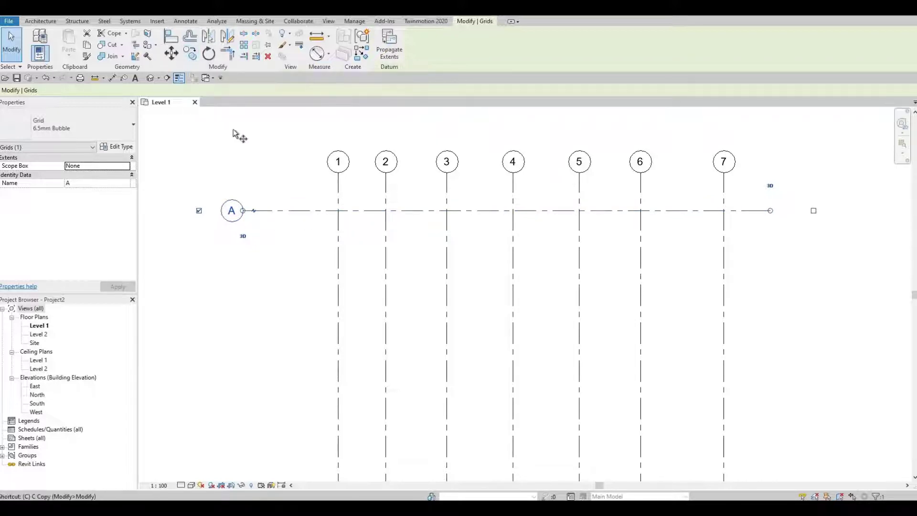
left_click(255, 209)
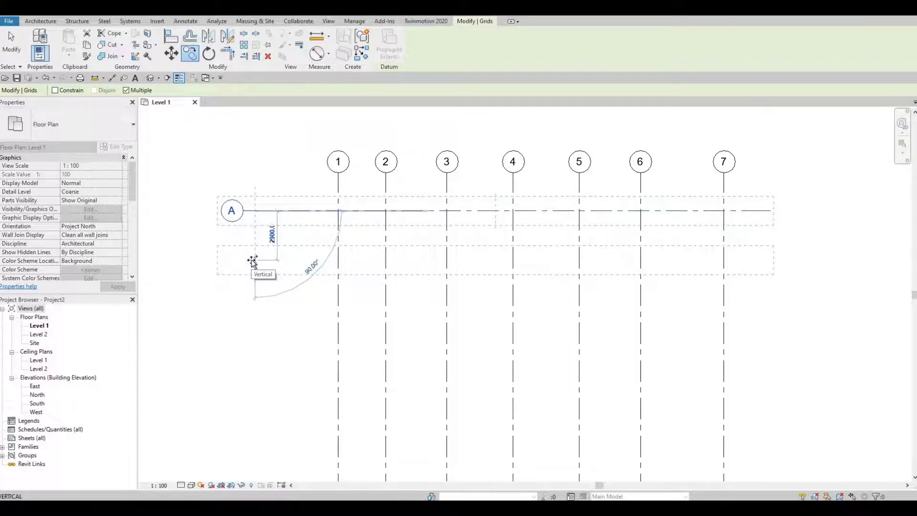
type("5")
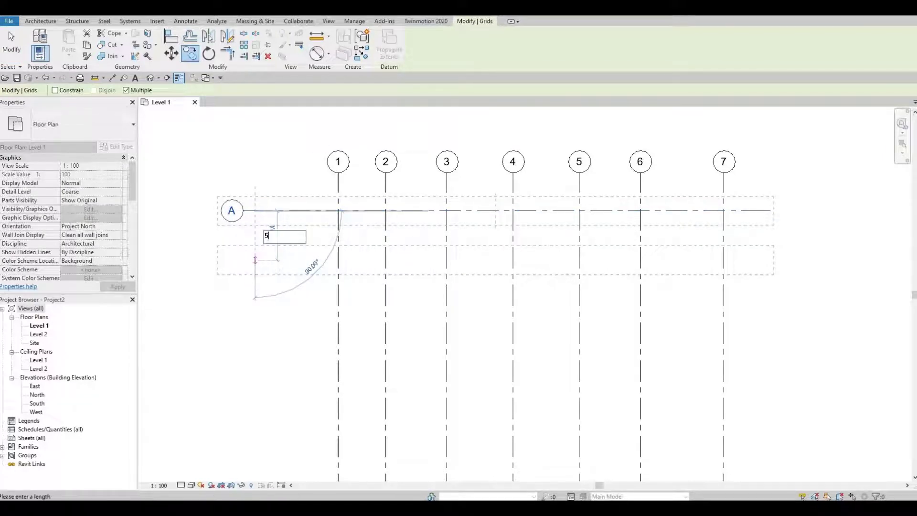
type("900")
key("Return")
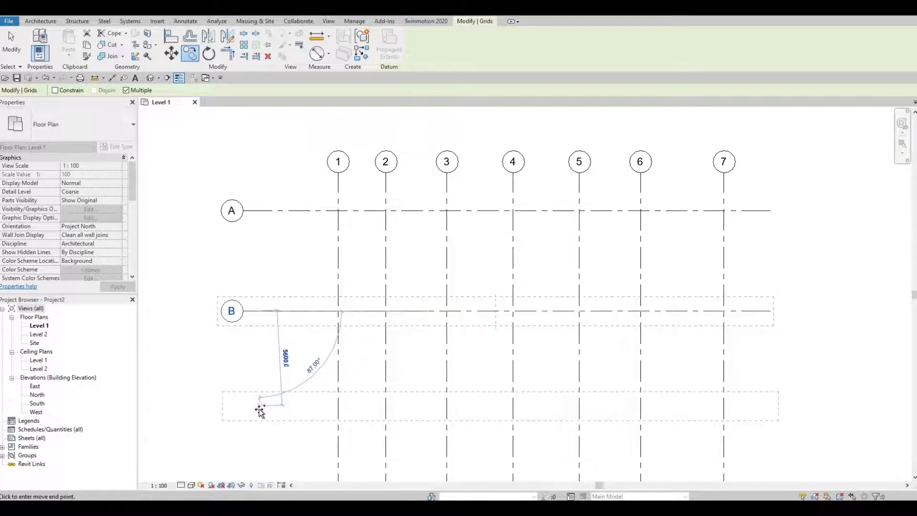
type("4200")
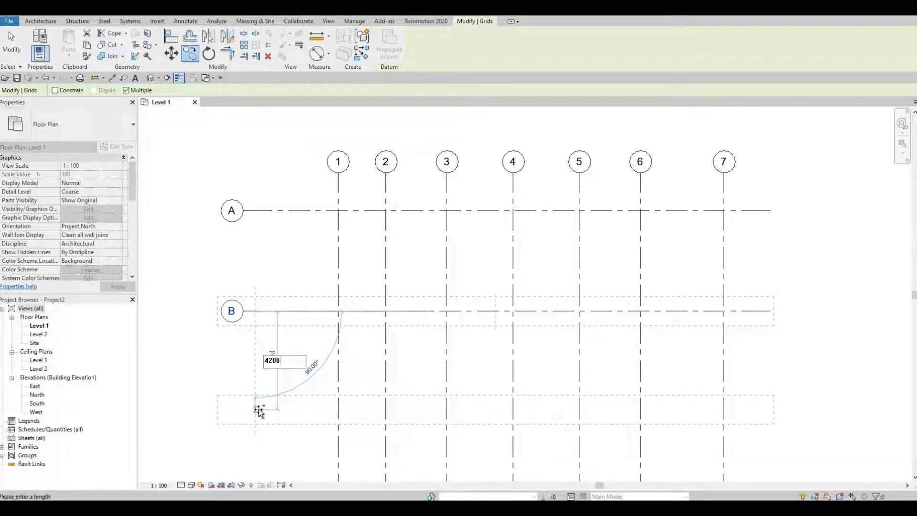
key("Return")
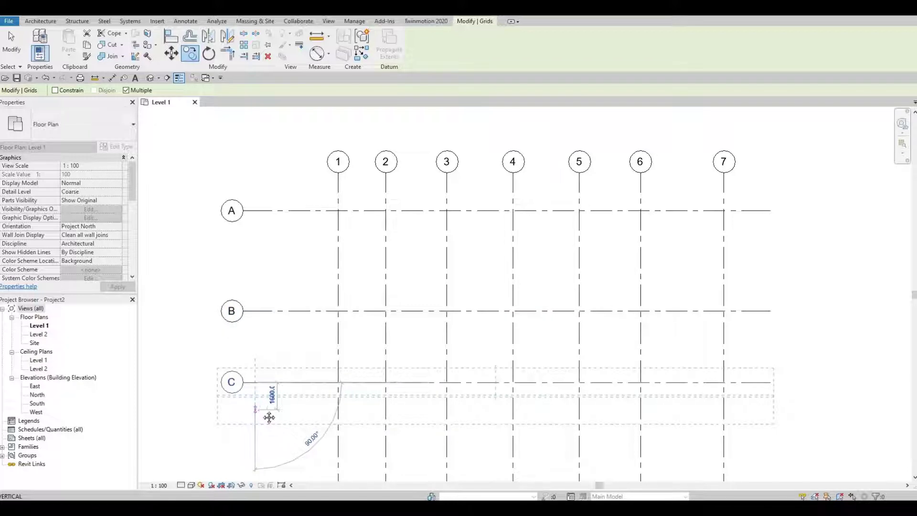
Place horizontal grid copies 2000 mm below grid C and a further 3000 mm below that, and finish copying.
middle_click_drag(286, 256, 304, 93)
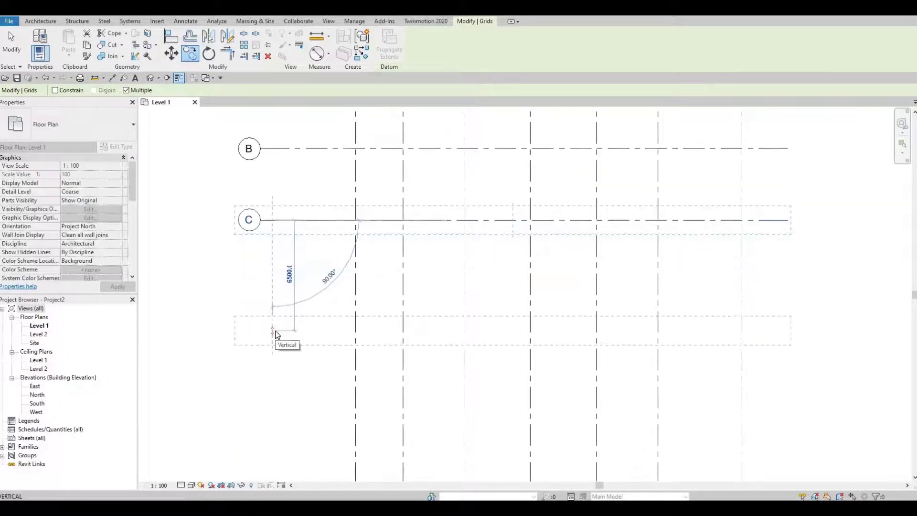
type("2000")
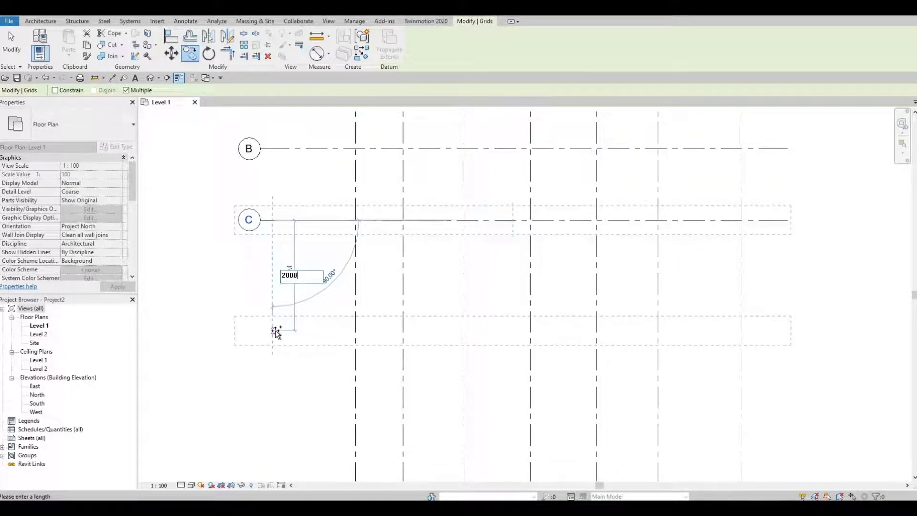
key("Return")
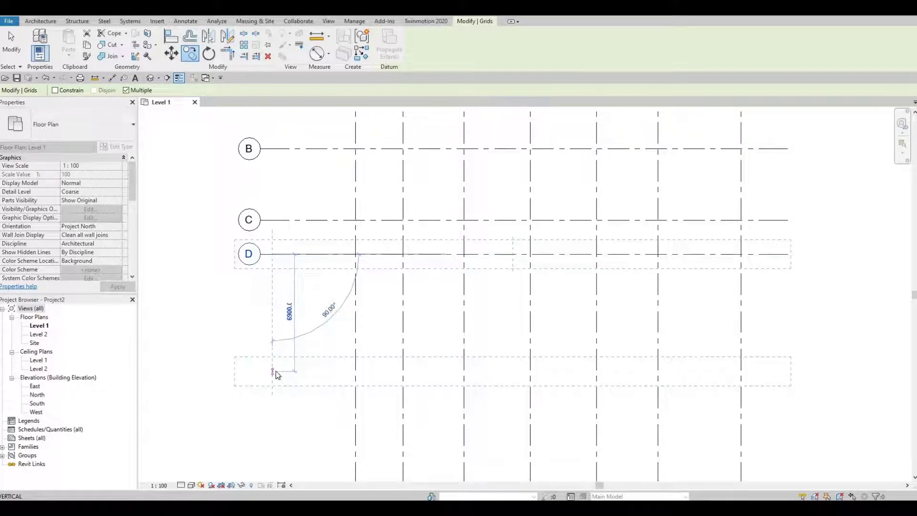
type("3000")
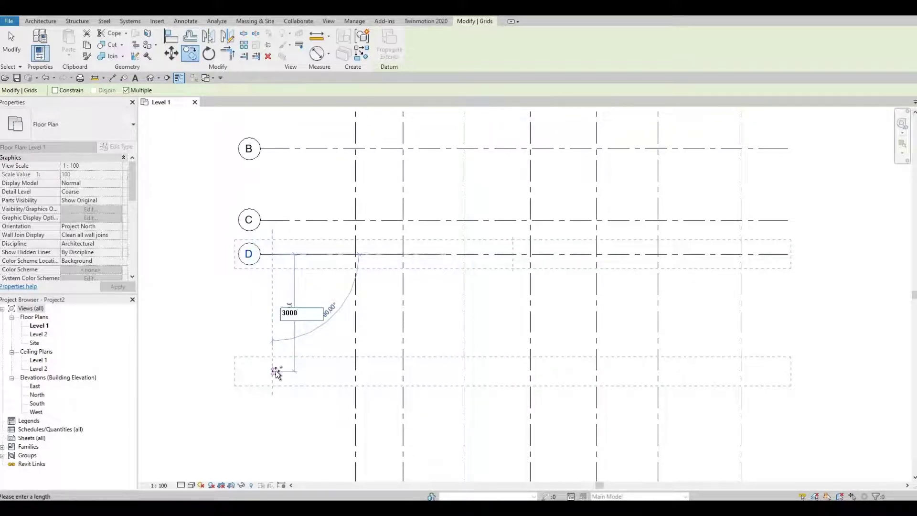
key("Return")
key("Escape")
key("Escape")
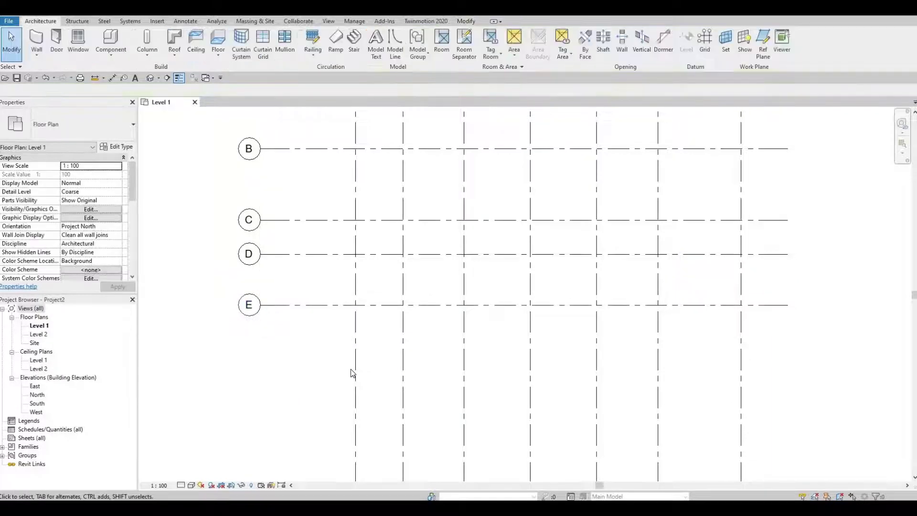
Shorten the numbered vertical grids together so their lower ends stop just below grid E.
scroll(358, 377, "down", 3)
scroll(371, 292, "down", 1)
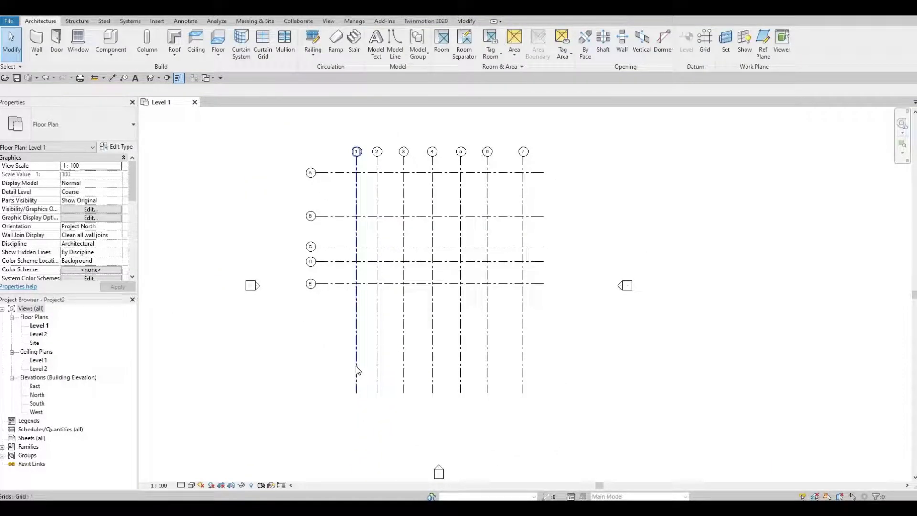
left_click(355, 327)
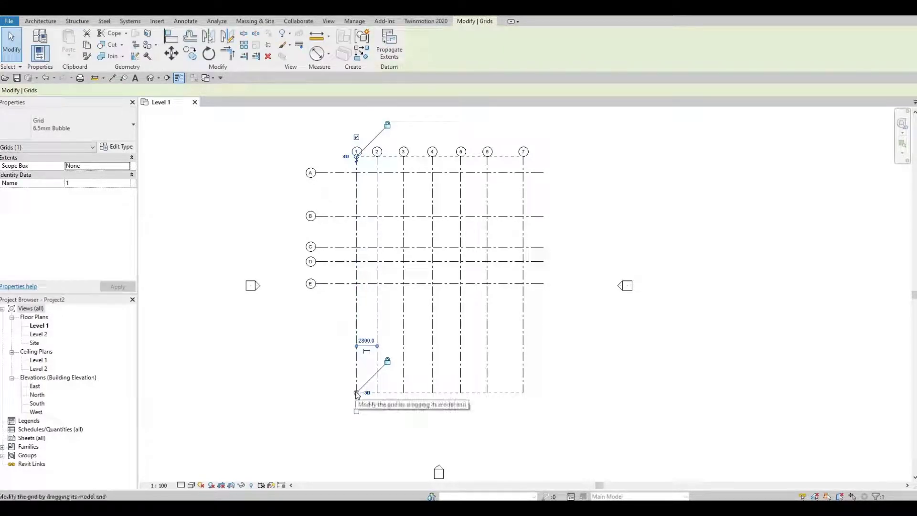
left_click_drag(356, 393, 364, 264)
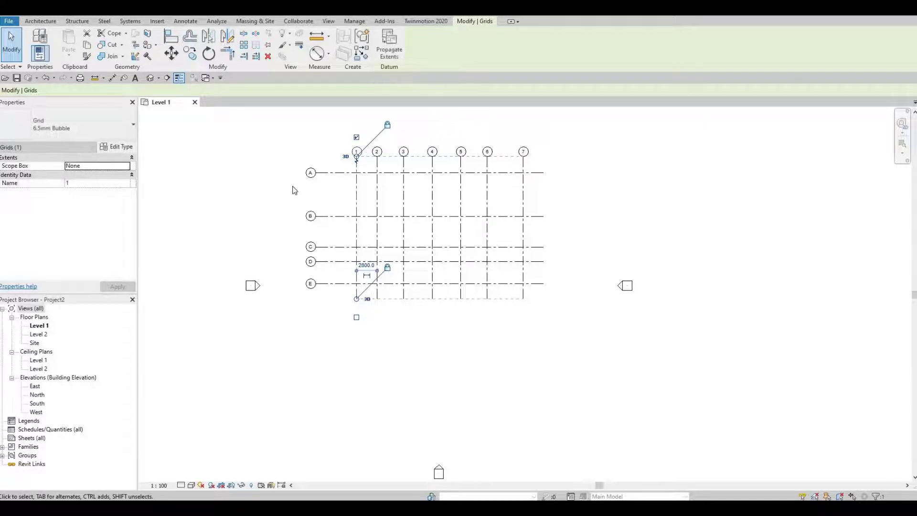
Shorten the lettered horizontal grids together so their bubbles sit closer to grid 1.
left_click(324, 173)
scroll(308, 176, "up", 5)
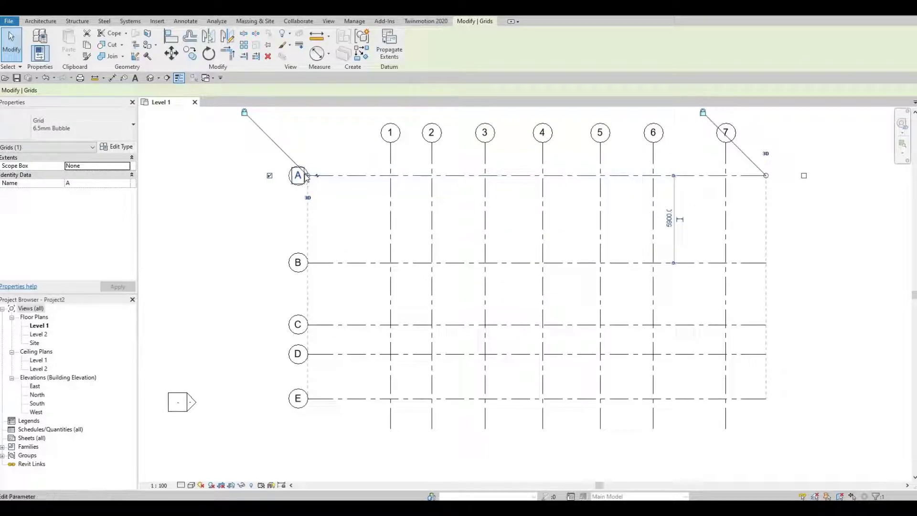
left_click_drag(306, 177, 354, 176)
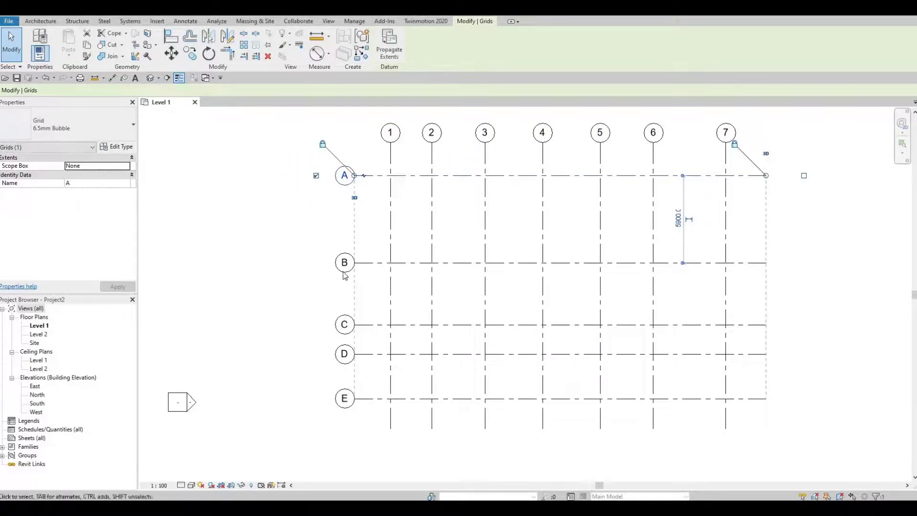
scroll(403, 299, "right", 5, "shift")
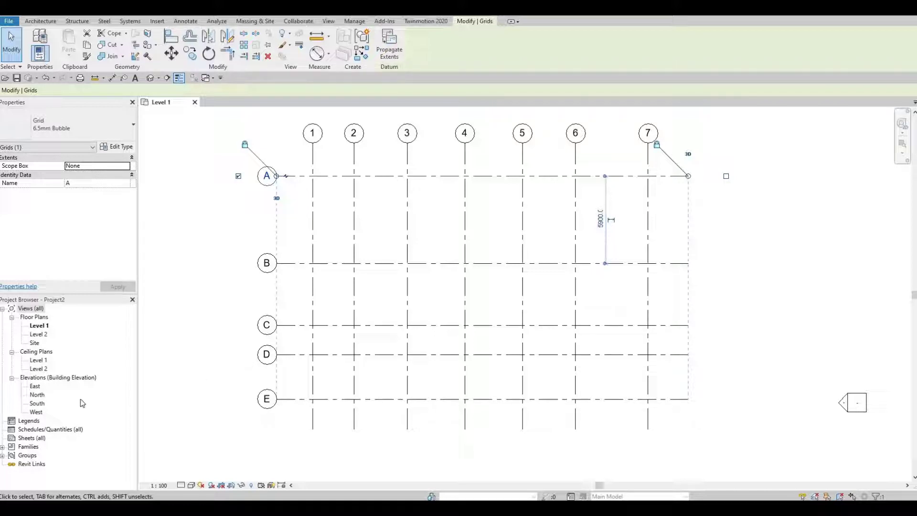
Open the South elevation and set Level 2's elevation to 3700 mm.
double_click(38, 404)
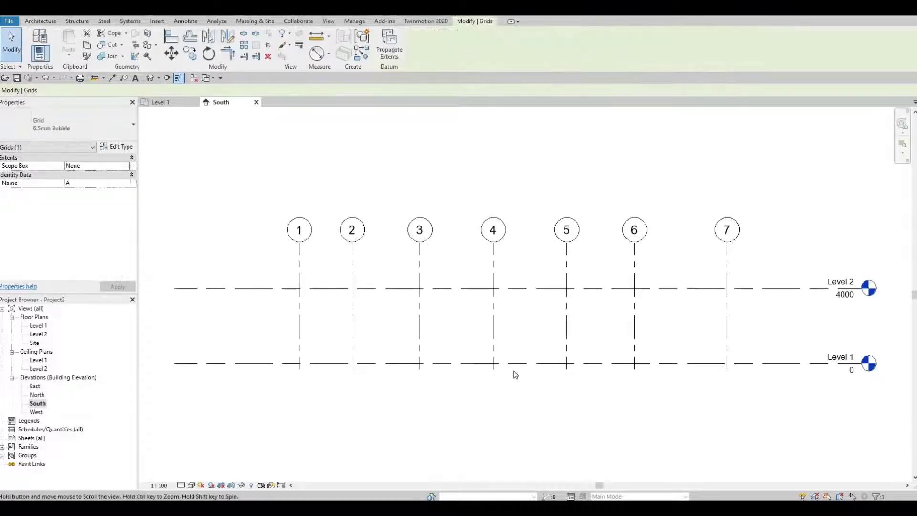
middle_click_drag(514, 374, 509, 375)
scroll(525, 330, "down", 1)
scroll(597, 319, "up", 1)
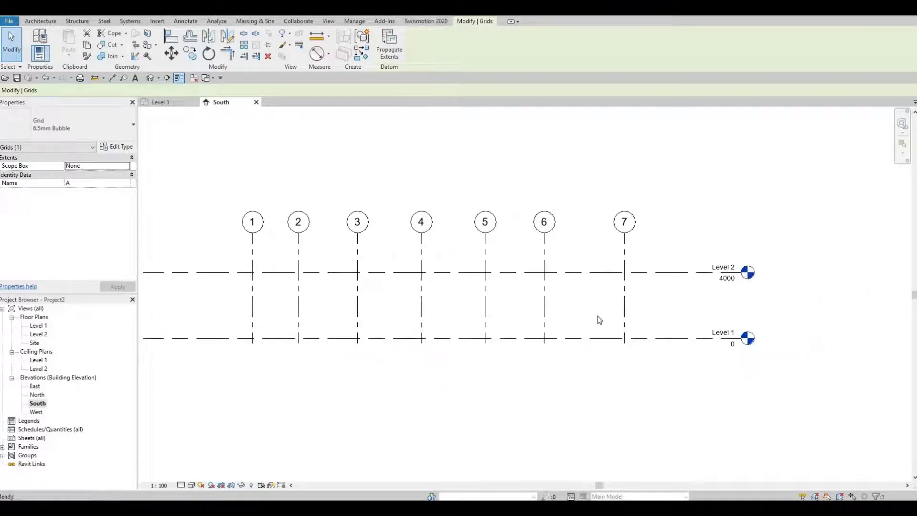
scroll(600, 333, "down", 1)
scroll(614, 311, "up", 1)
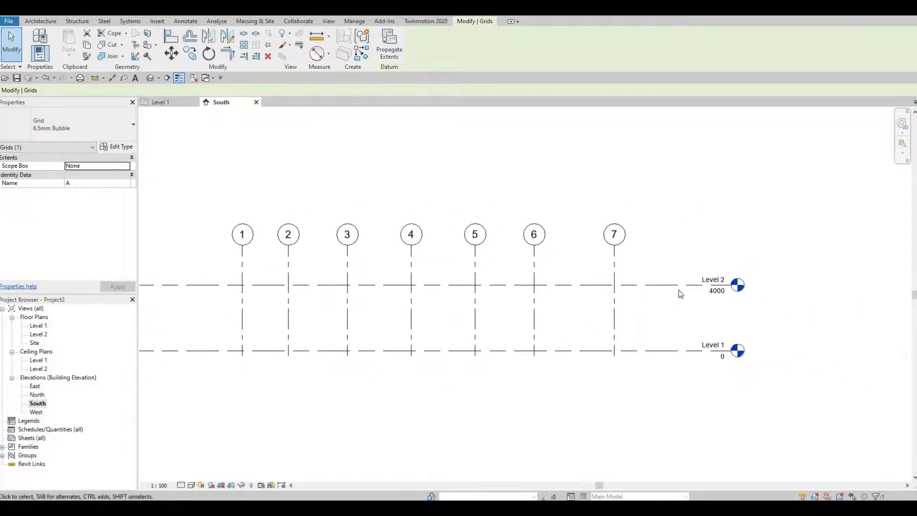
left_click(714, 294)
left_click(714, 292)
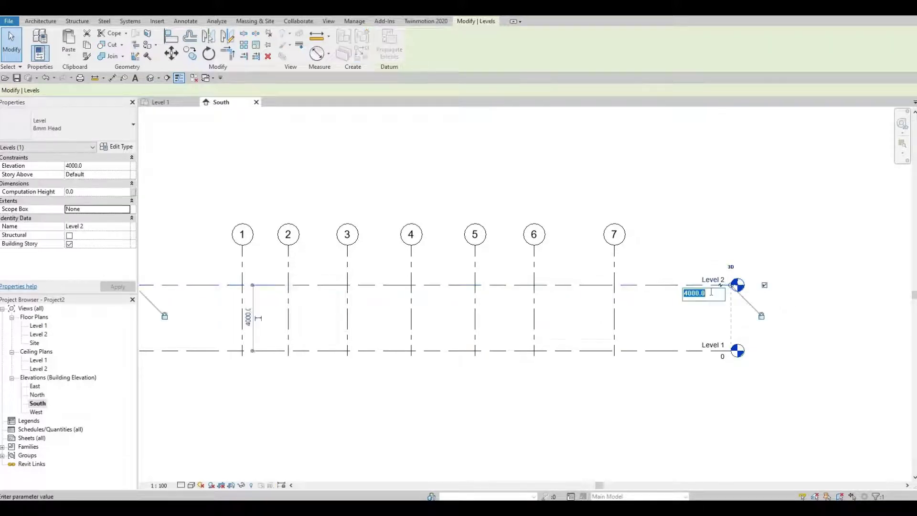
type("3700")
key("Return")
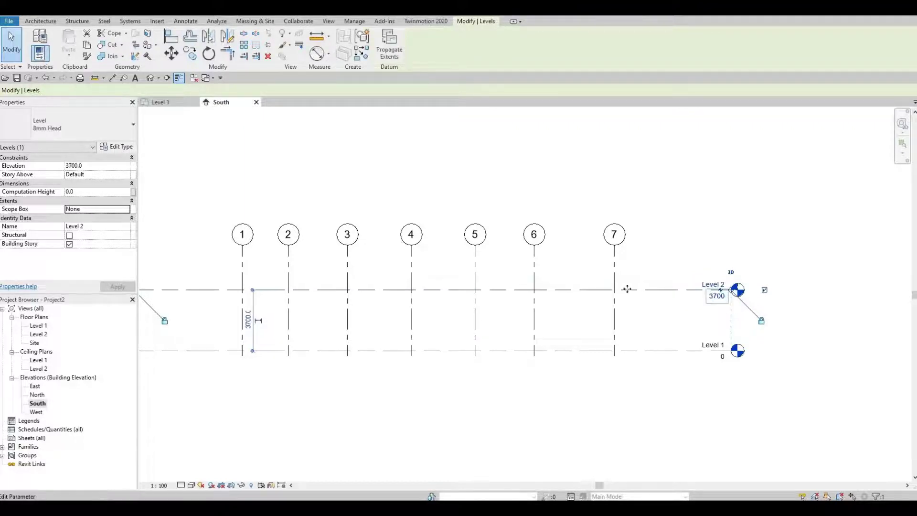
key("Escape")
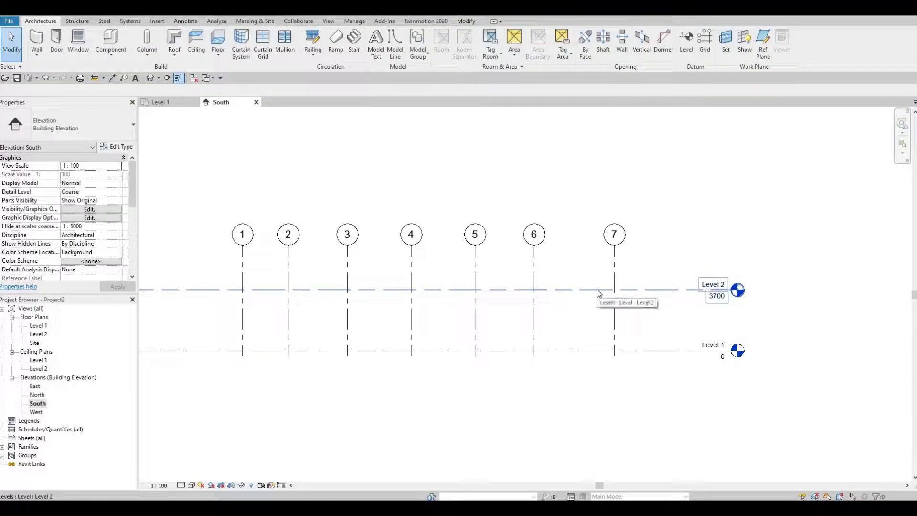
Copy Level 2 upward by 3800 mm to make a third level, and finish copying.
left_click(599, 291)
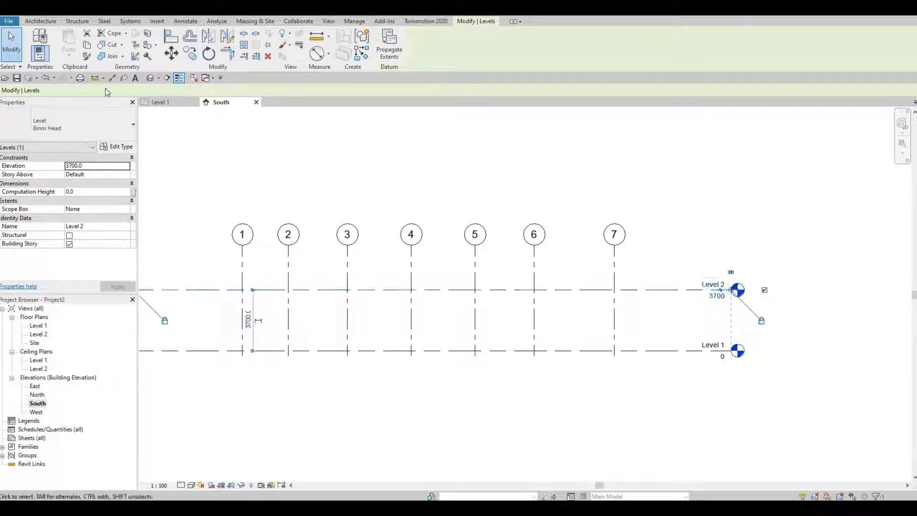
left_click(190, 53)
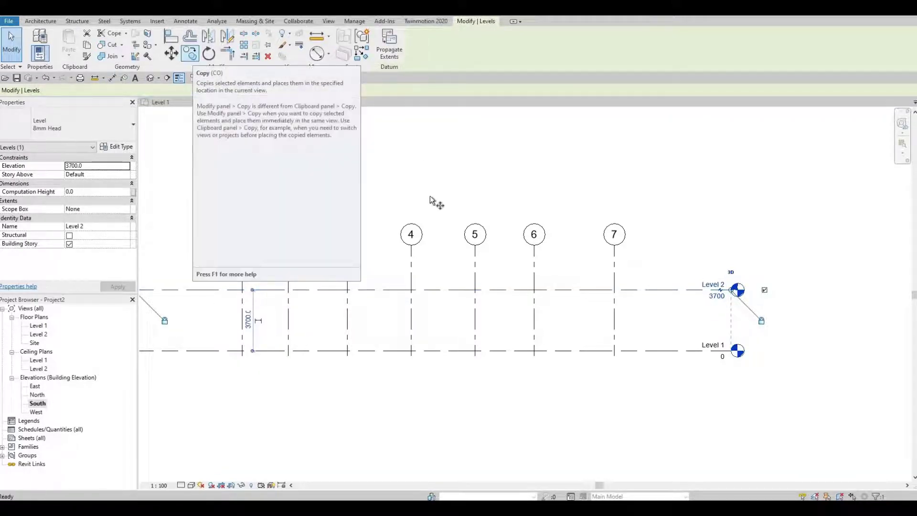
left_click(459, 289)
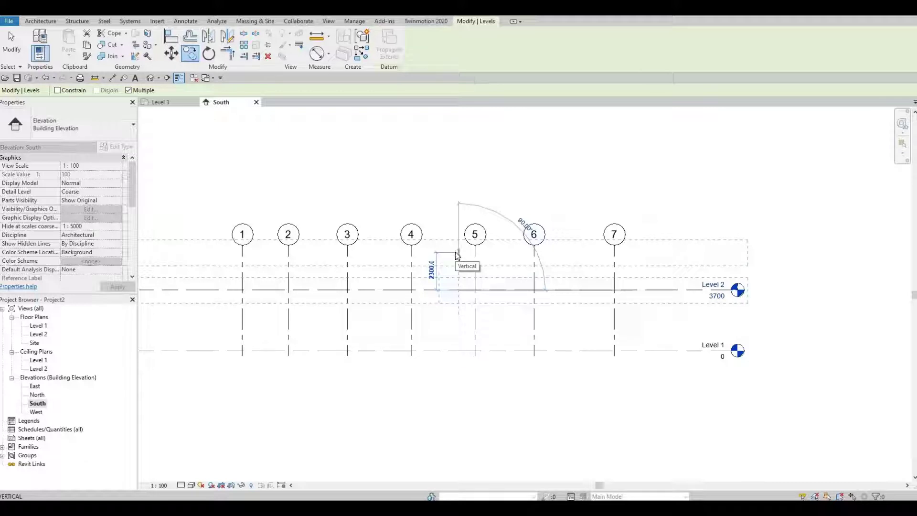
type("3800")
key("Return")
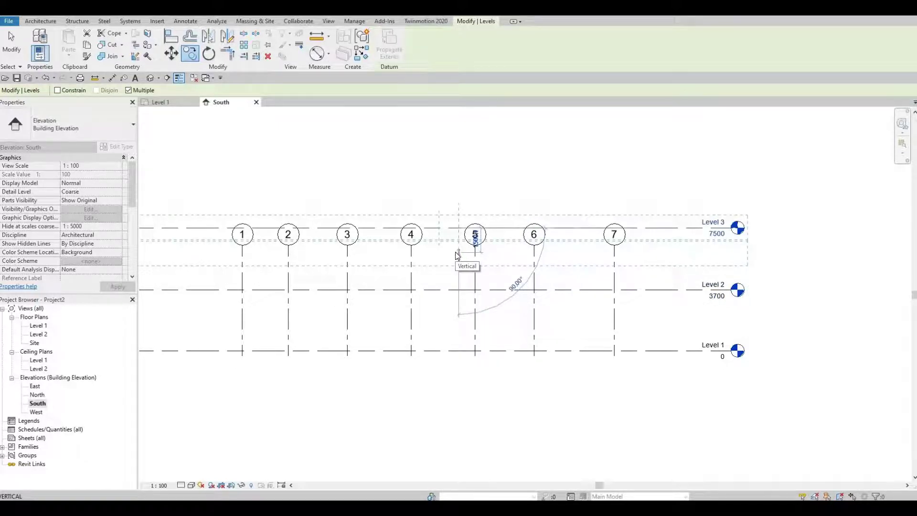
key("Escape")
key("Escape")
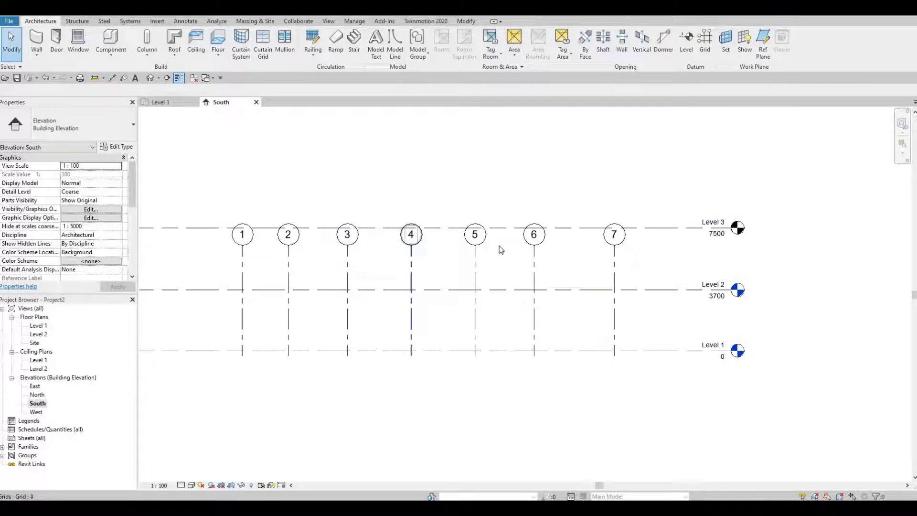
Extend the numbered grids upward in the South elevation so their bubbles sit above Level 3.
left_click(615, 254)
left_click_drag(614, 245, 615, 143)
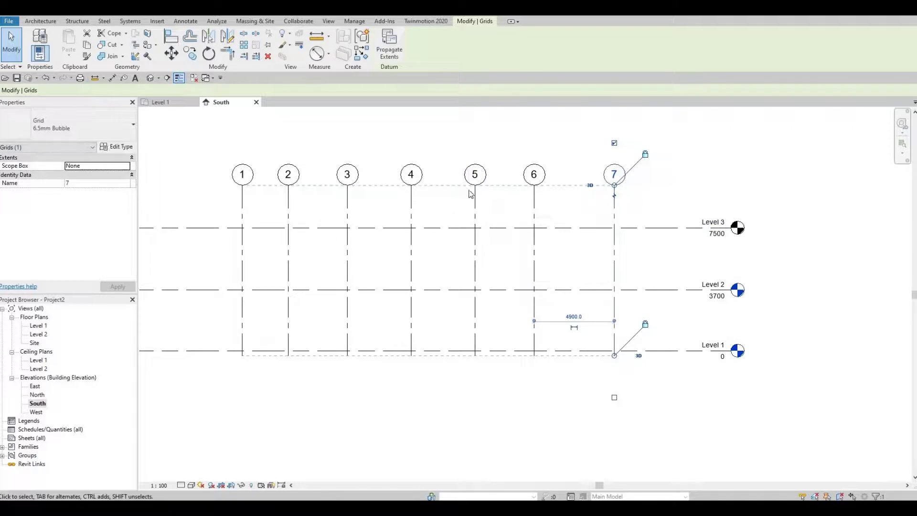
middle_click_drag(381, 272, 405, 264)
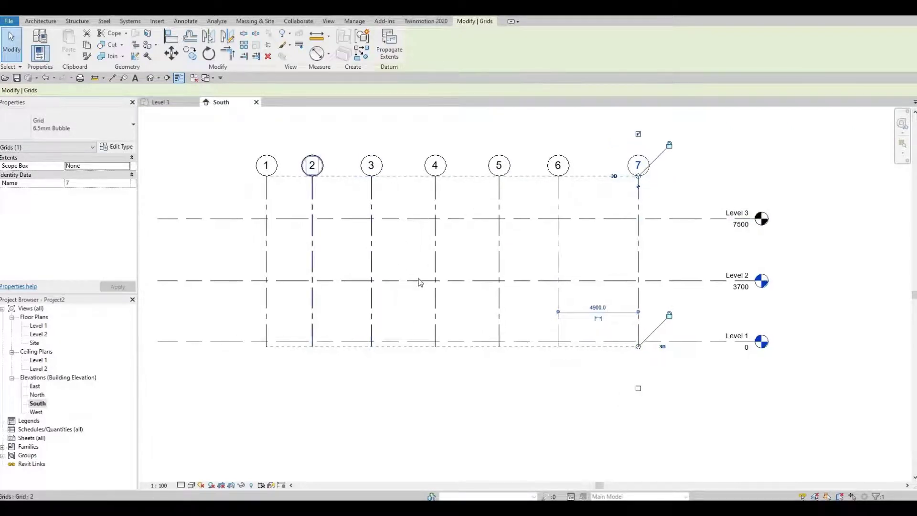
key("Escape")
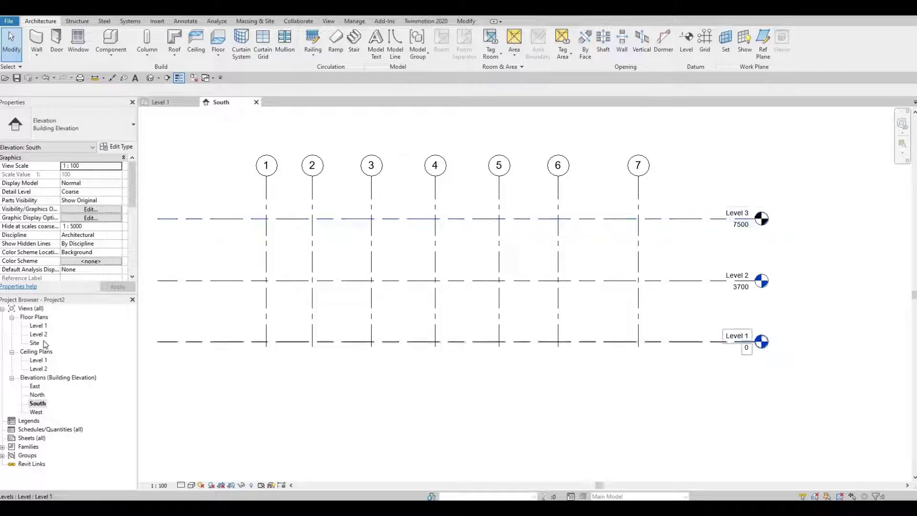
Create a floor plan view for Level 3 and return to the Level 1 floor plan.
left_click(328, 22)
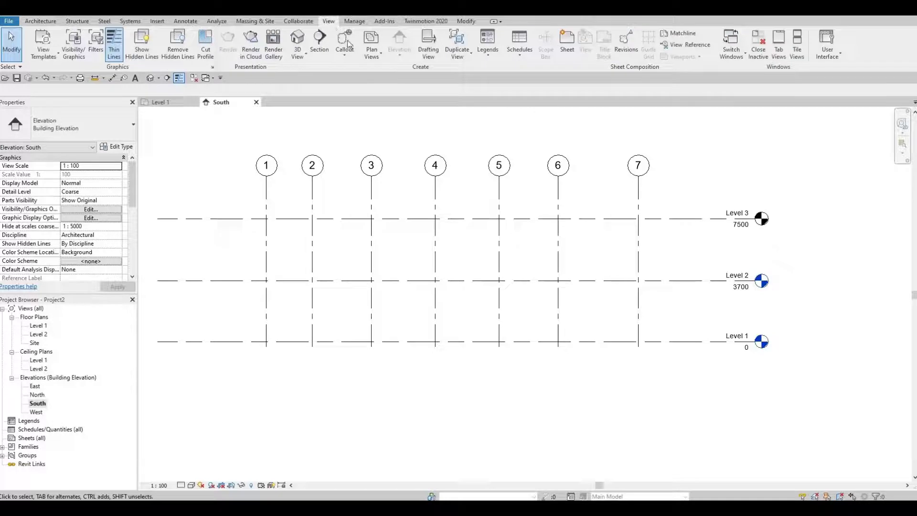
left_click(370, 53)
left_click(389, 72)
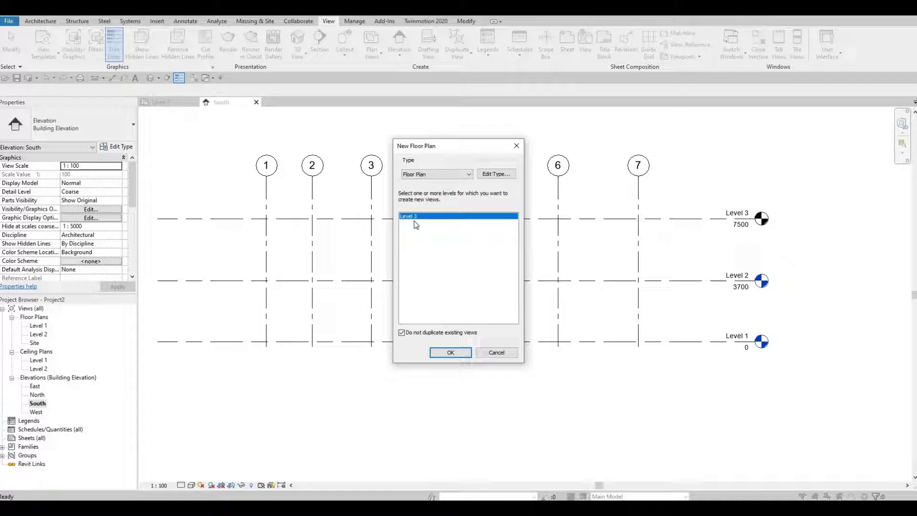
left_click(445, 353)
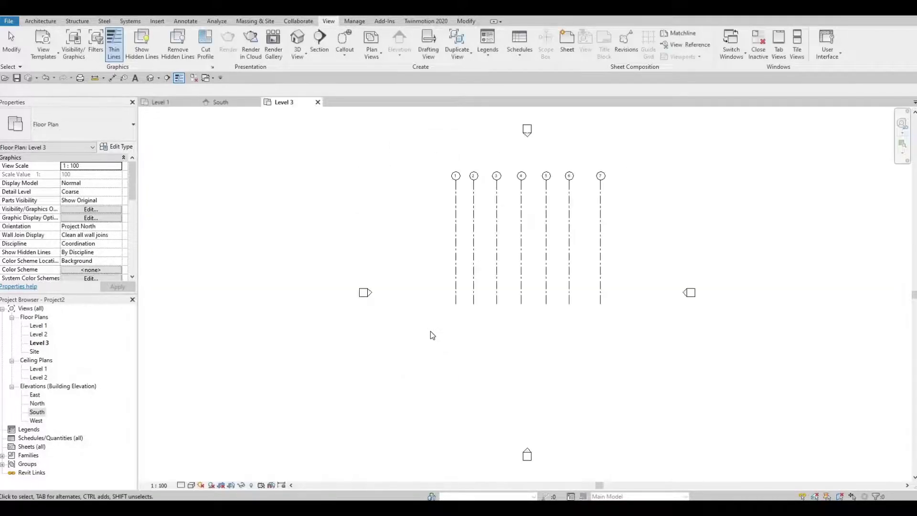
double_click(42, 327)
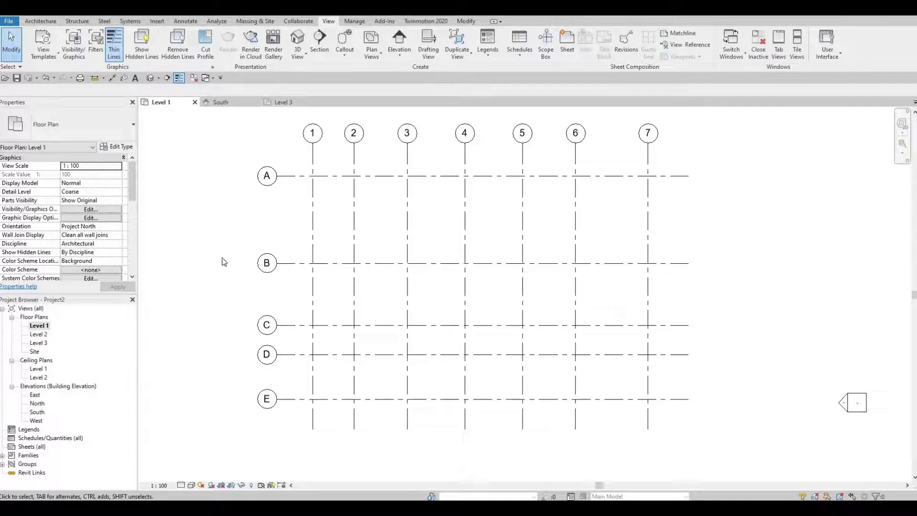
Start a wall and duplicate the Generic - 200mm basic wall type as "Exterior Wall 1".
left_click(43, 22)
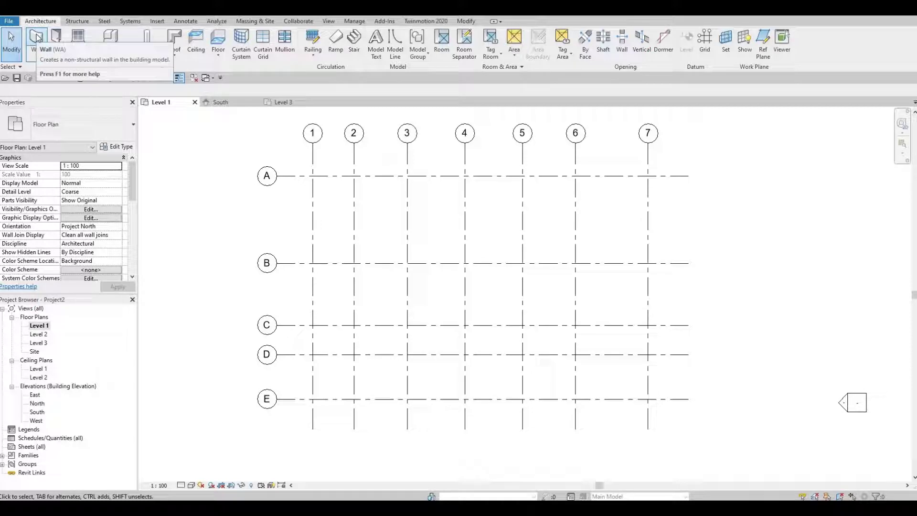
left_click(38, 38)
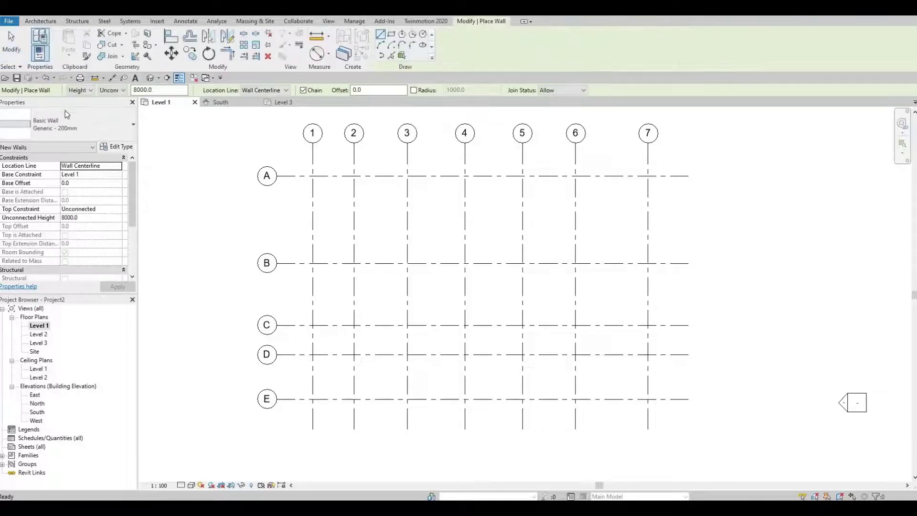
left_click(120, 147)
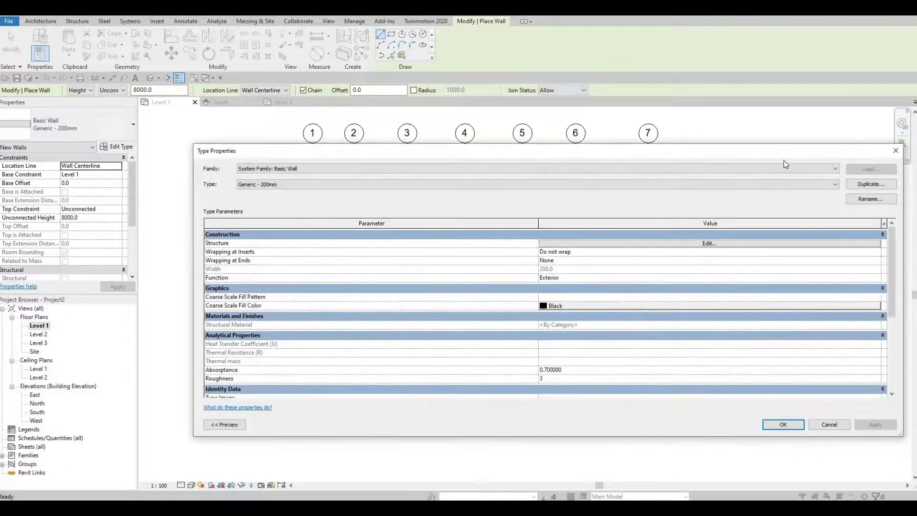
left_click(866, 185)
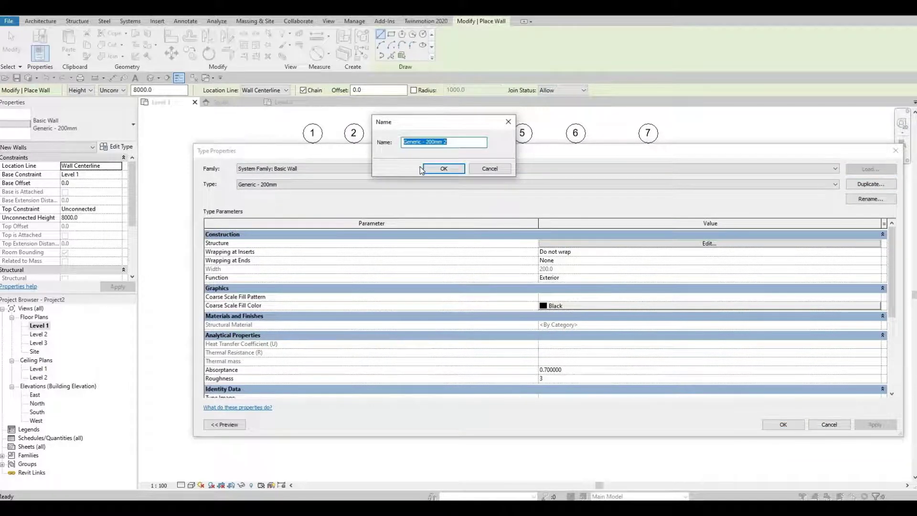
type("Exterior")
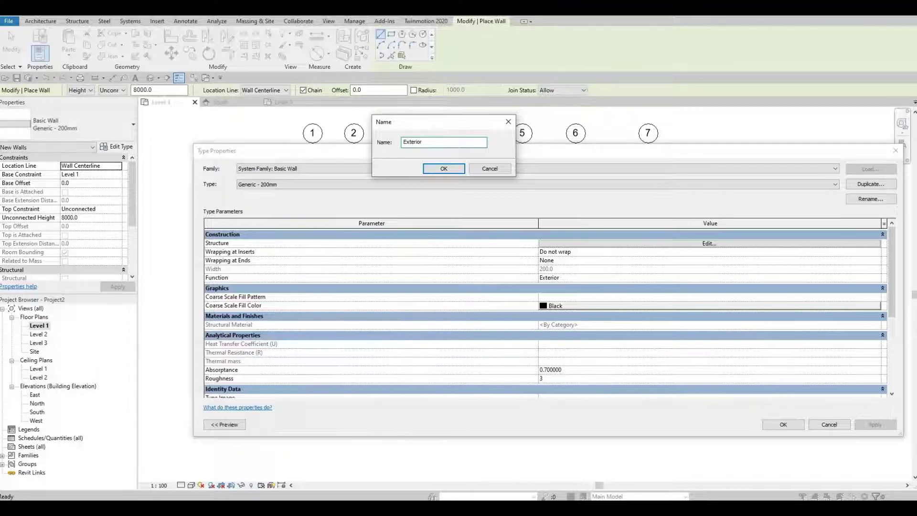
type(" Wall 1")
left_click(427, 170)
Assign the Concrete, Precast material to the structure layer of Exterior Wall 1 and accept the type settings.
left_click(649, 245)
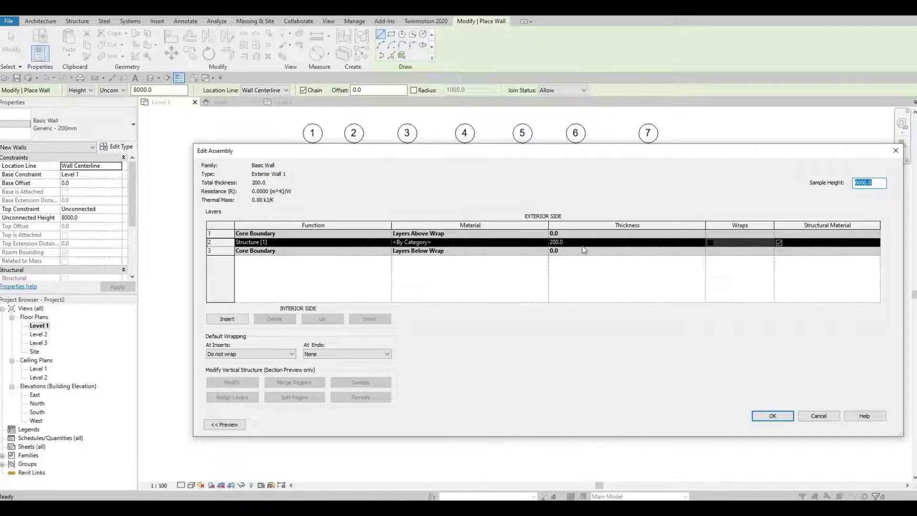
left_click(547, 243)
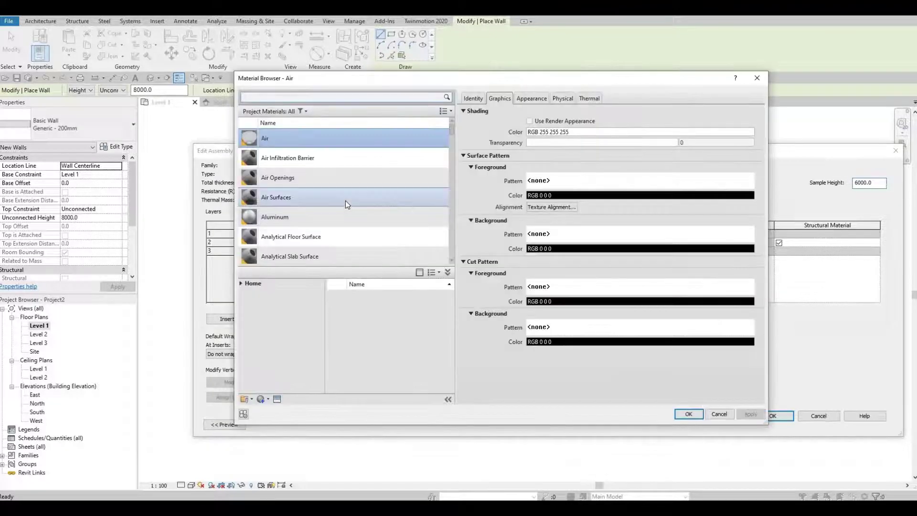
scroll(346, 201, "down", 10)
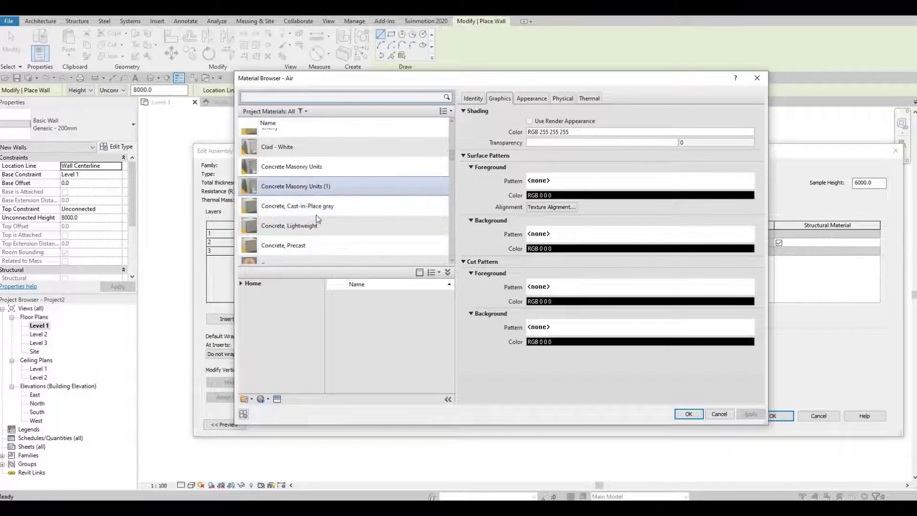
left_click(282, 250)
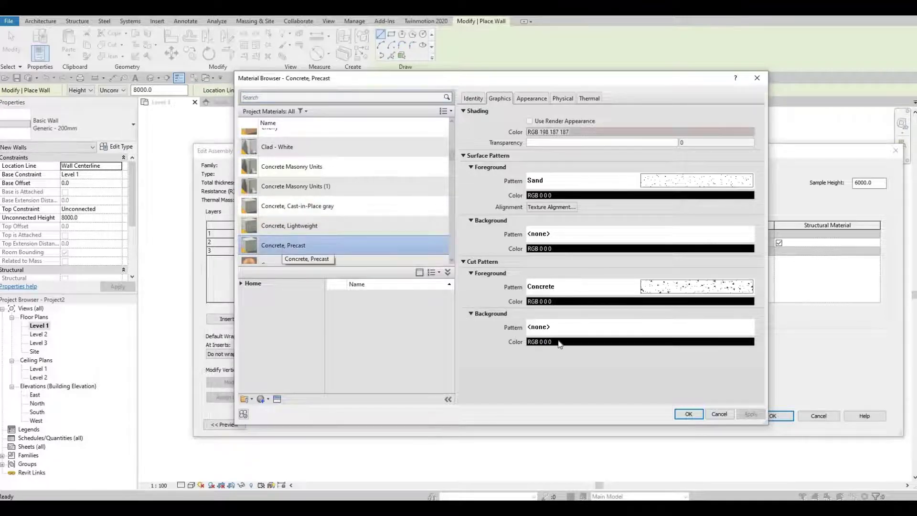
left_click(687, 415)
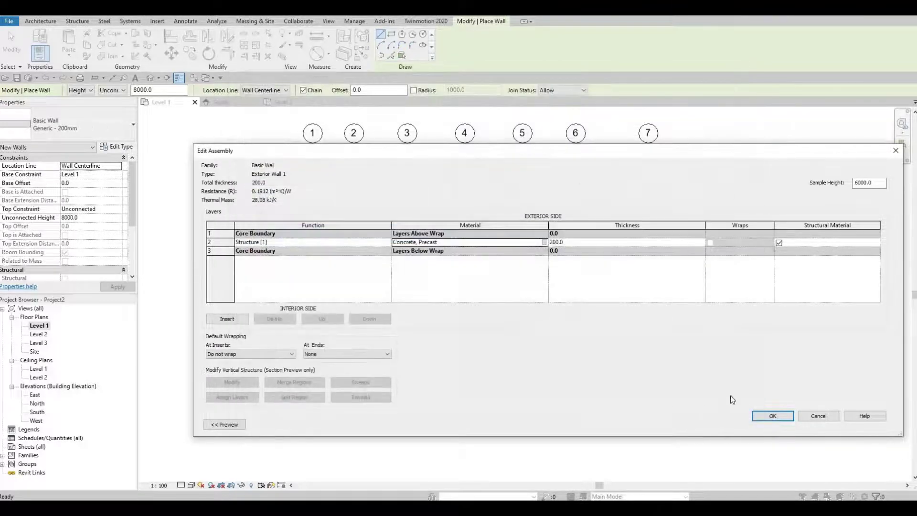
left_click(766, 419)
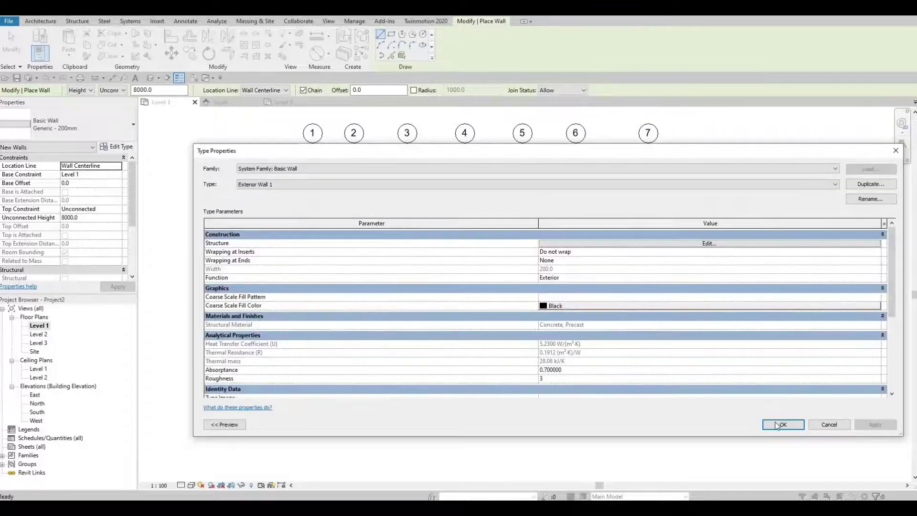
left_click(777, 425)
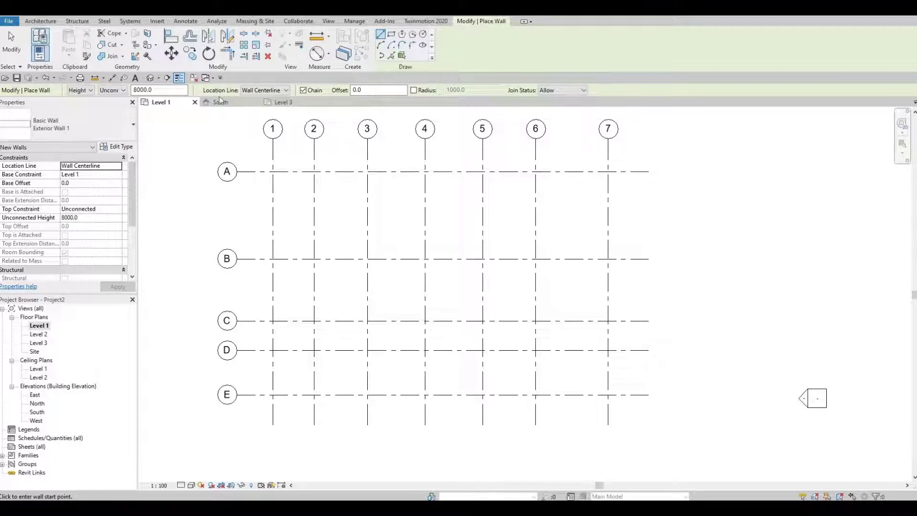
Set the wall height up to Level 2 and draw a wall along grid 1 from grid A to grid B.
left_click(124, 90)
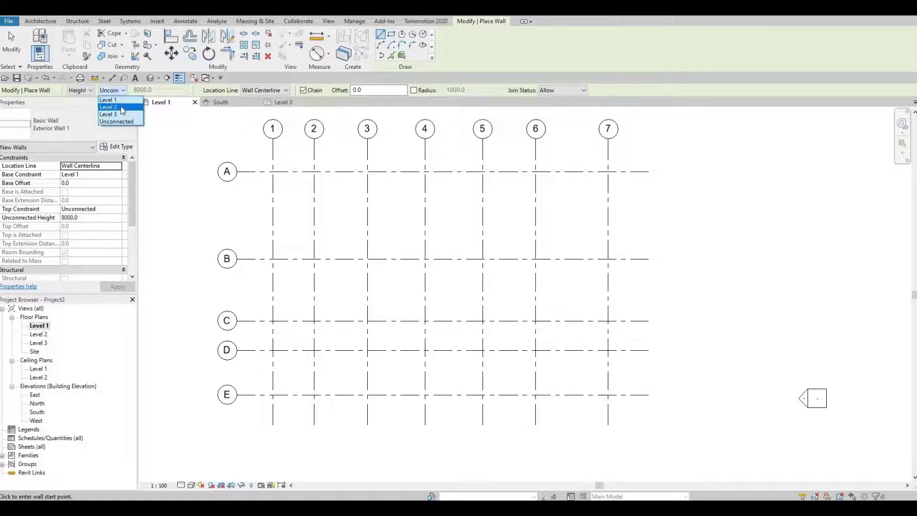
left_click(122, 107)
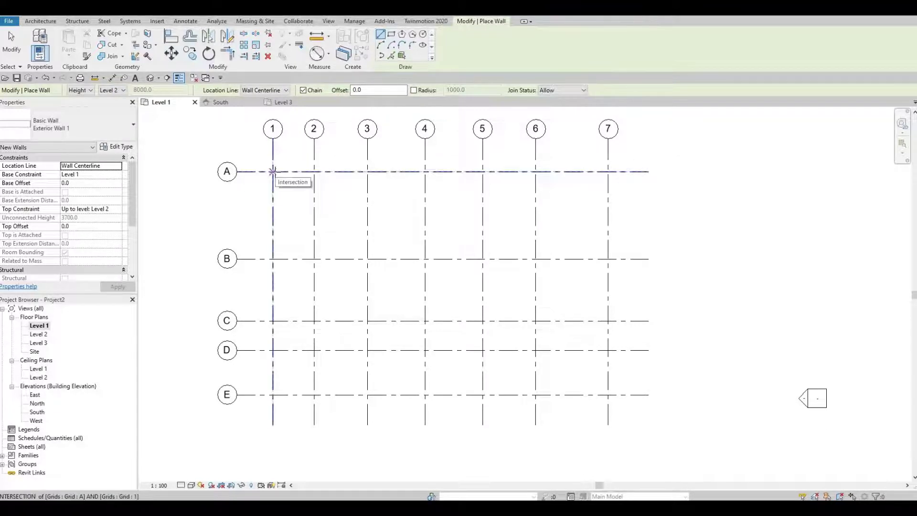
left_click(272, 171)
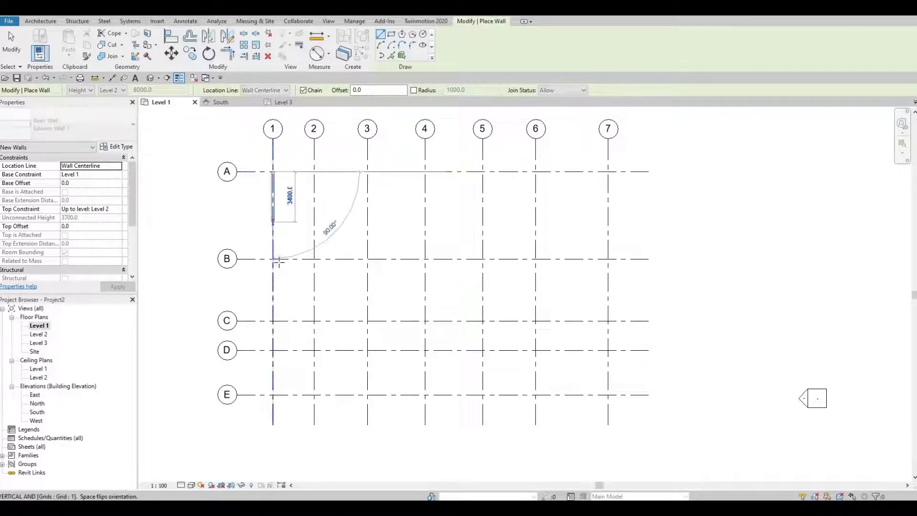
scroll(273, 260, "up", 3)
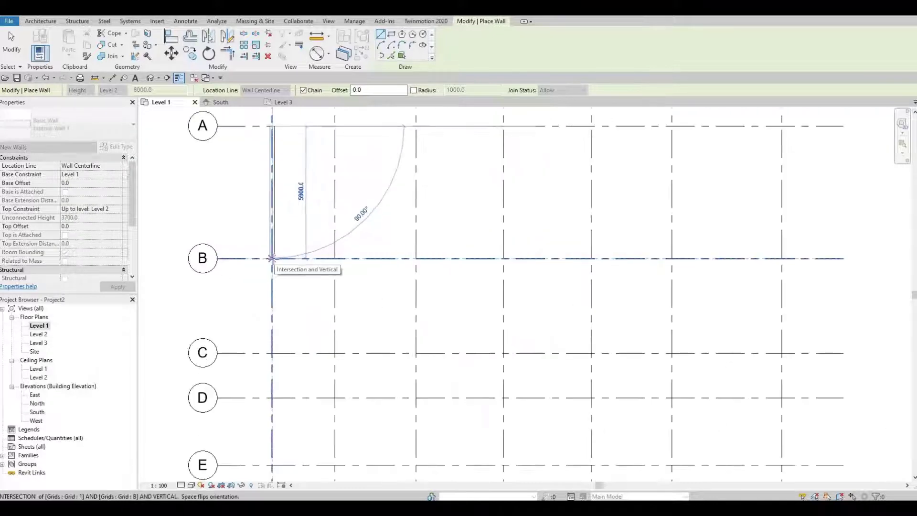
scroll(269, 229, "down", 2)
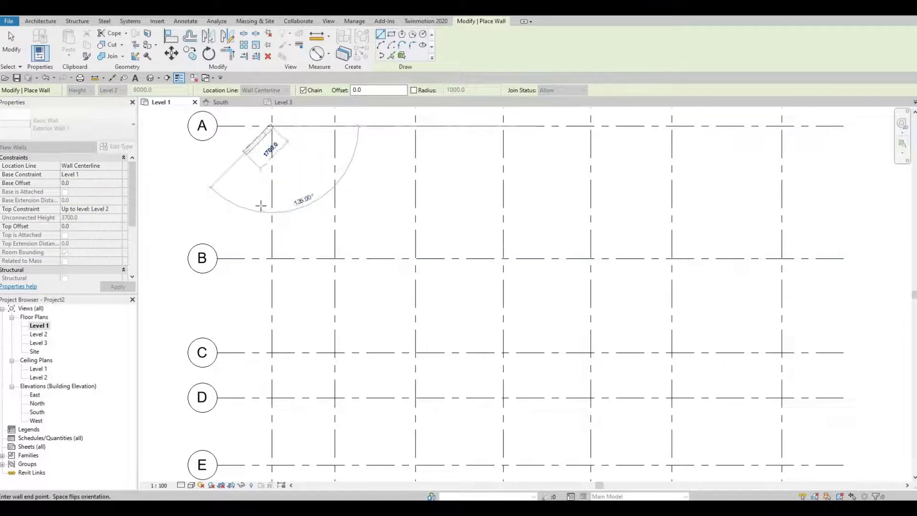
scroll(262, 206, "down", 1)
middle_click_drag(268, 211, 269, 256)
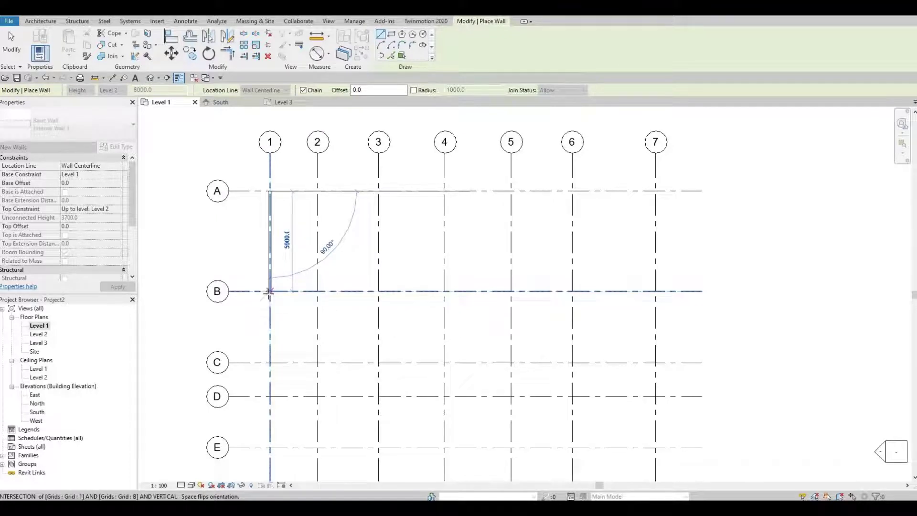
left_click(269, 291)
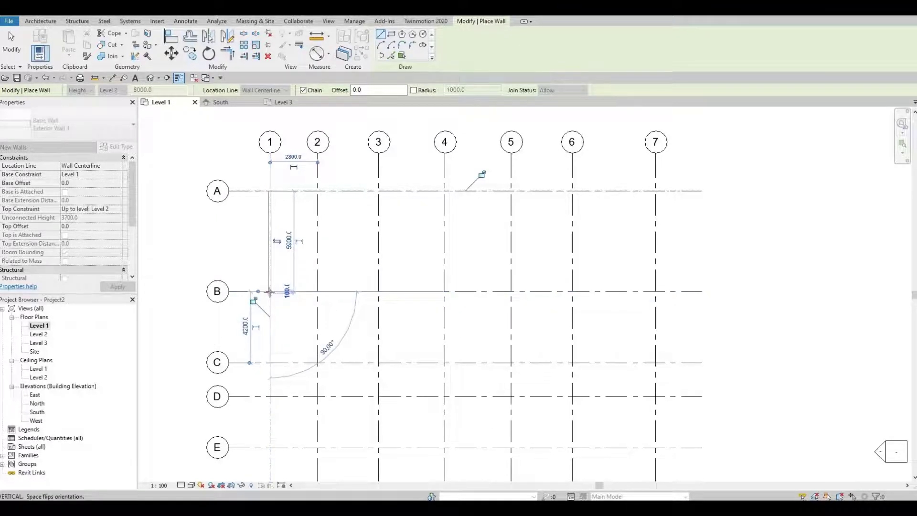
Continue the wall along grid B to grid 2, run it down grid 2 to grid E, and end the chain.
left_click(317, 291)
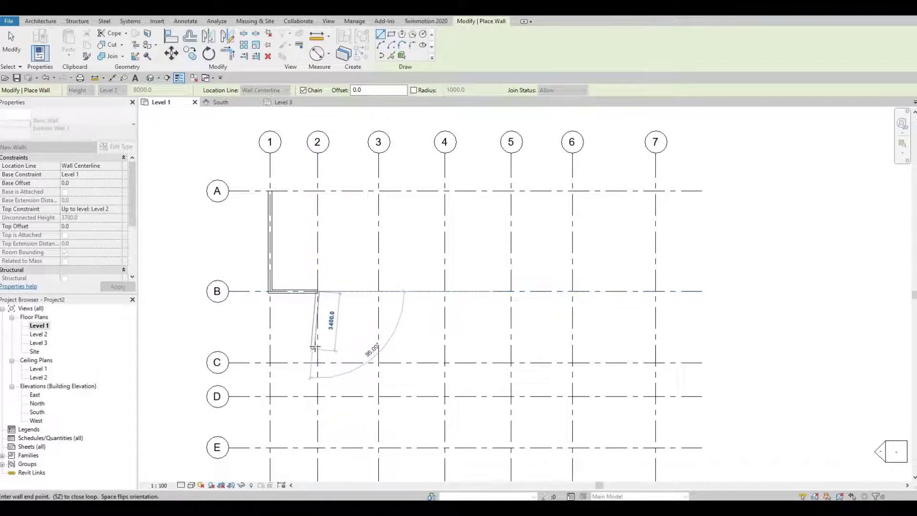
scroll(325, 368, "down", 2)
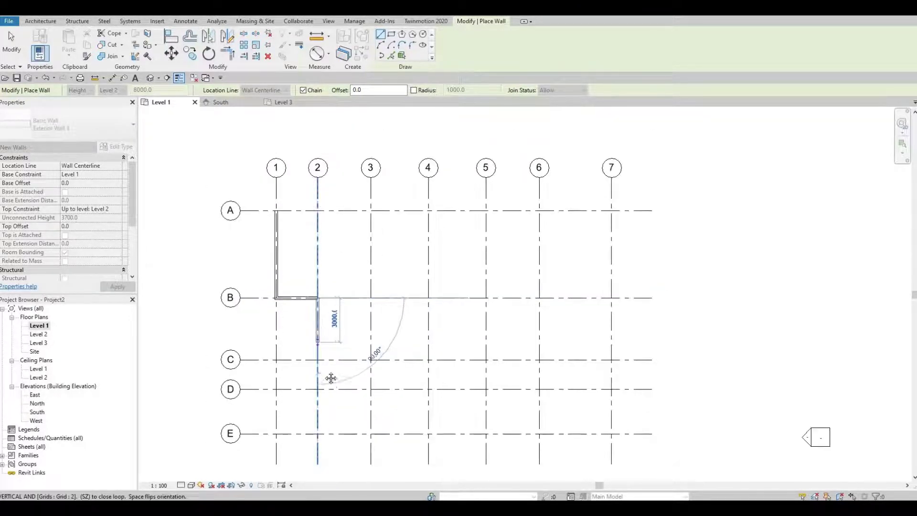
scroll(320, 359, "down", 1)
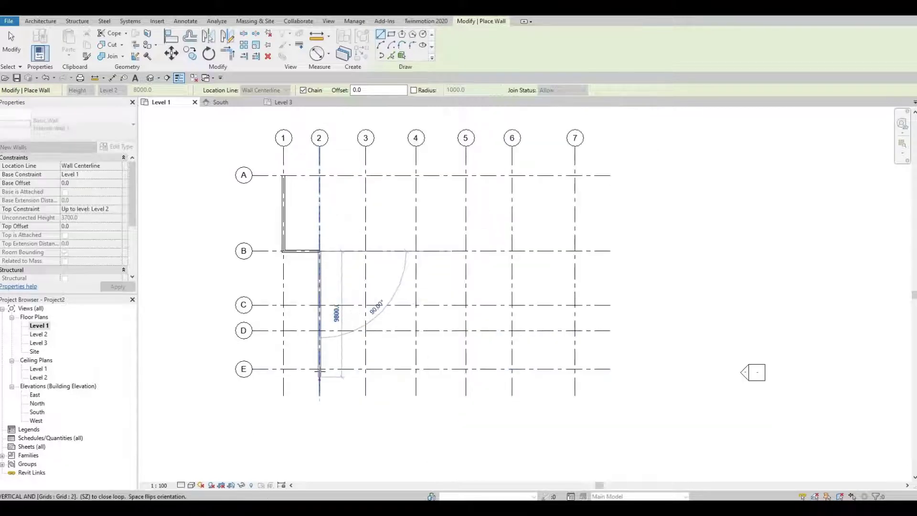
left_click(320, 368)
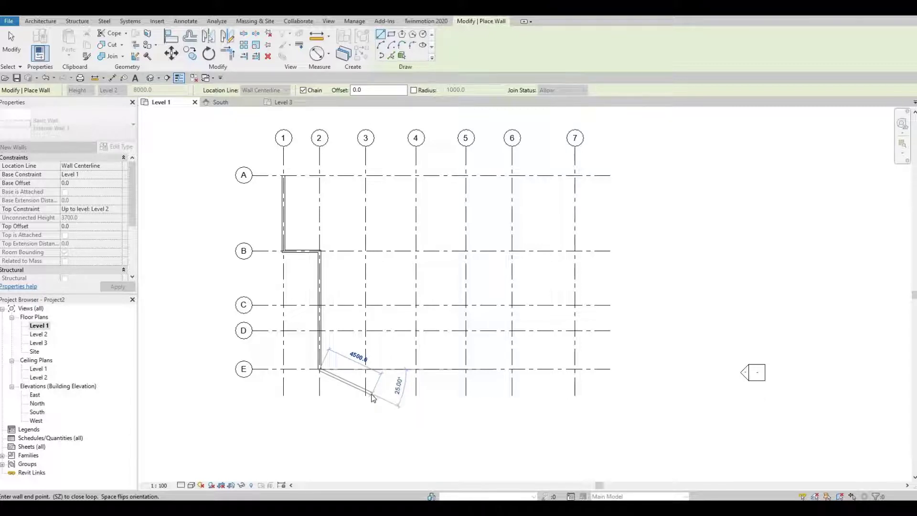
key("Escape")
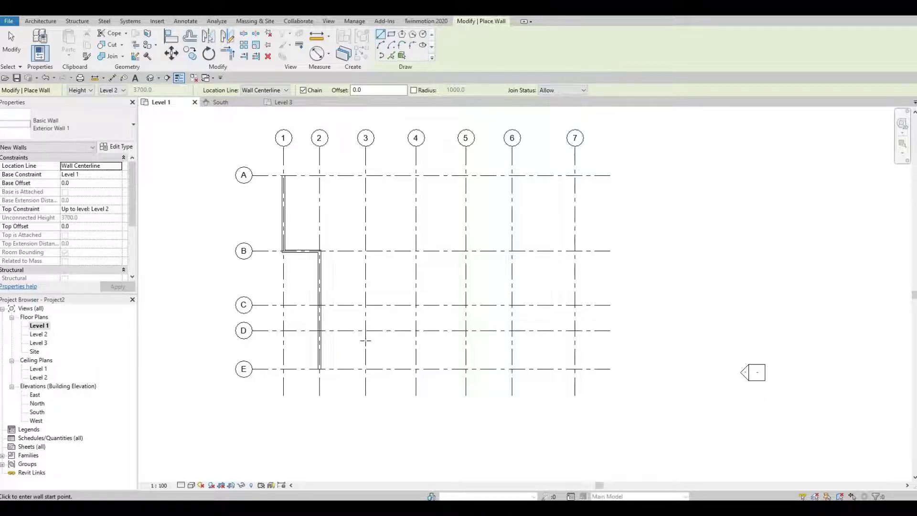
Draw exterior walls along grid E from grid 2 to grid 7, then up grid 7 to grid B.
left_click(320, 368)
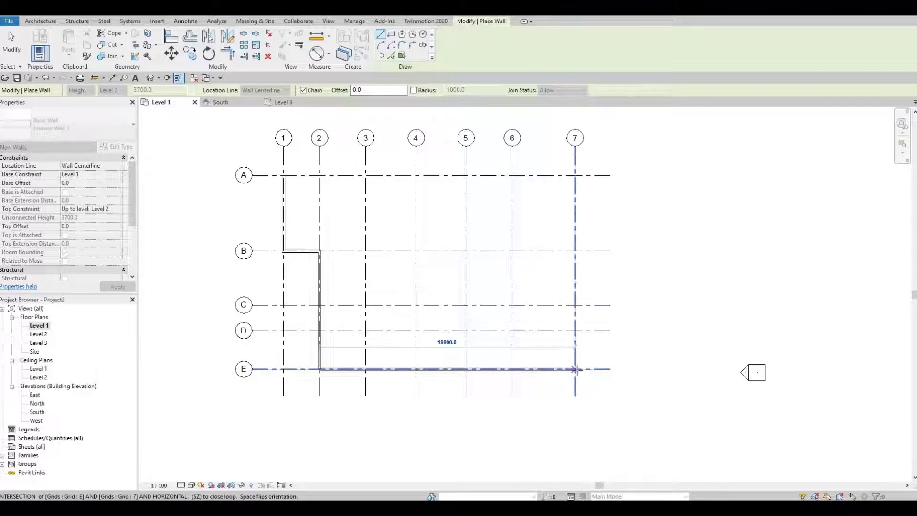
left_click(576, 369)
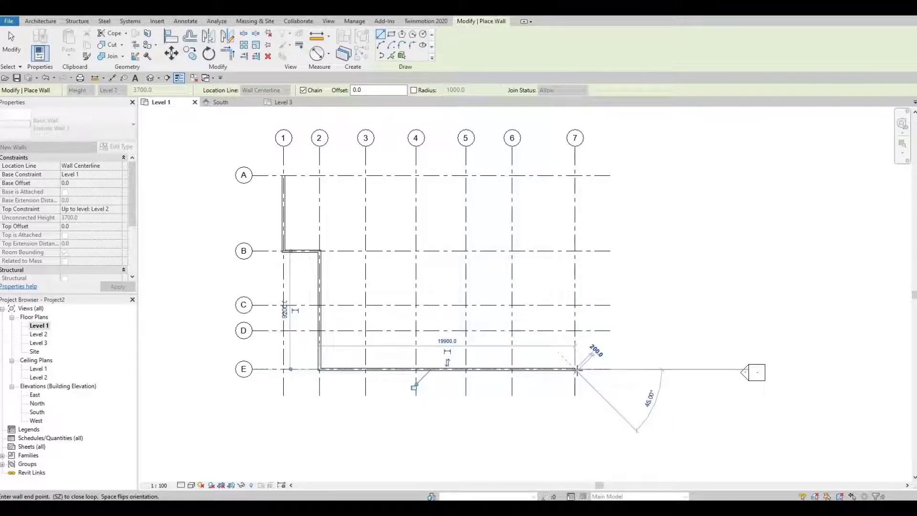
left_click(574, 251)
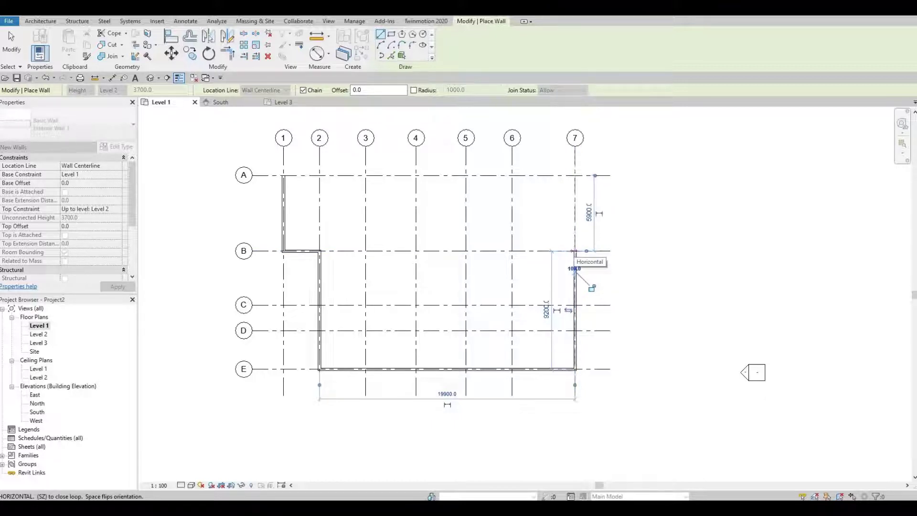
key("Escape")
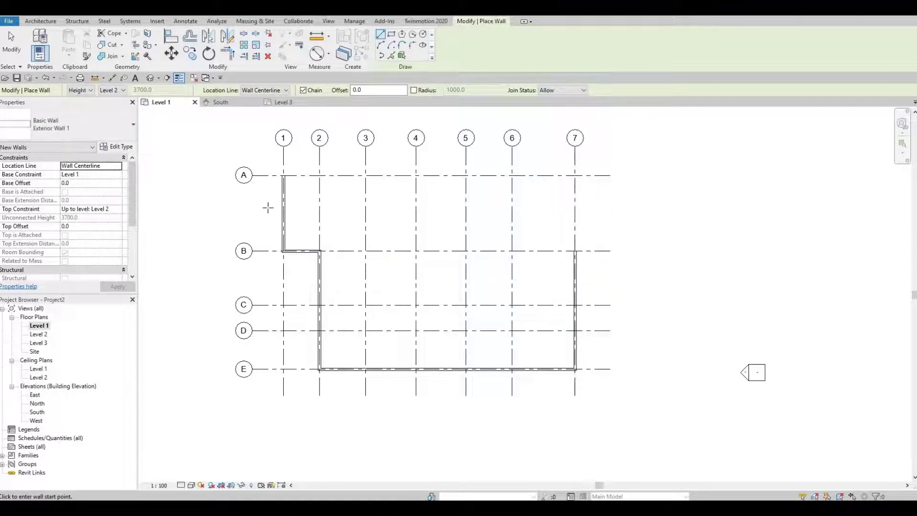
Draw exterior walls along grid A from grid 1 to grid 3, then down grid 3 to grid B.
left_click(283, 175)
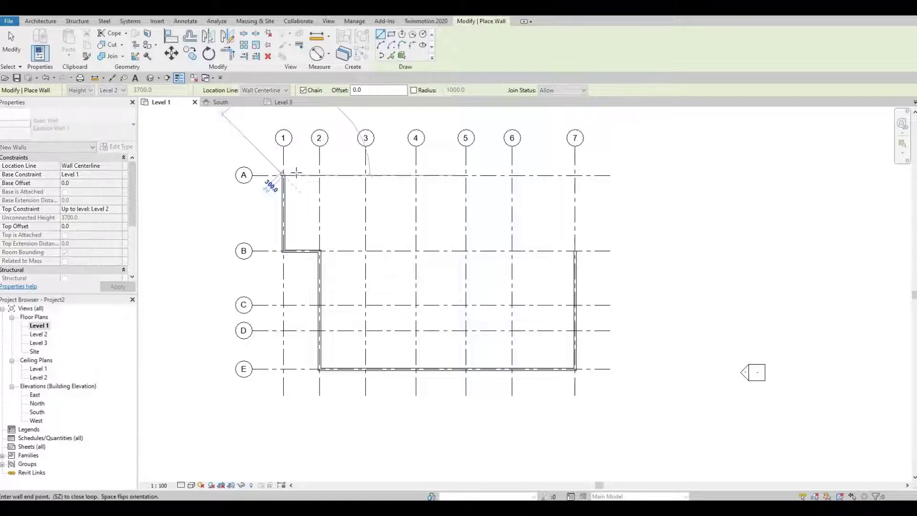
left_click(366, 176)
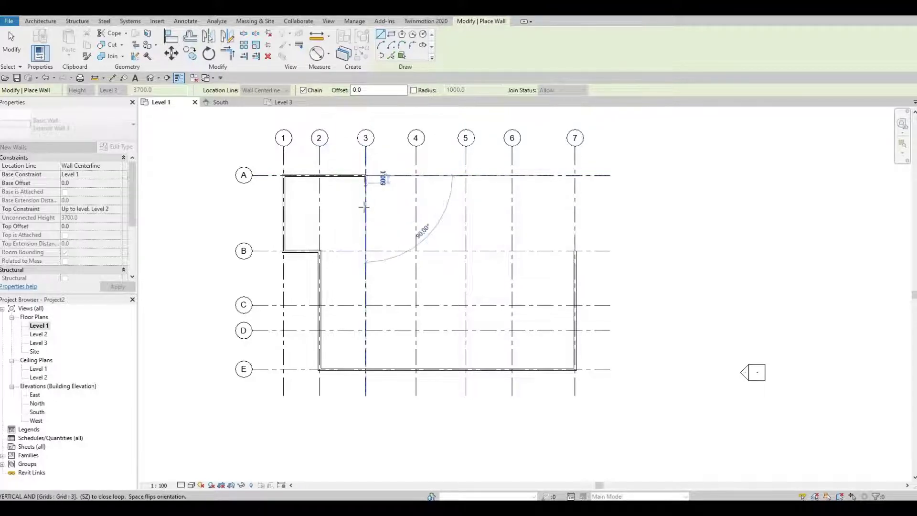
left_click(366, 252)
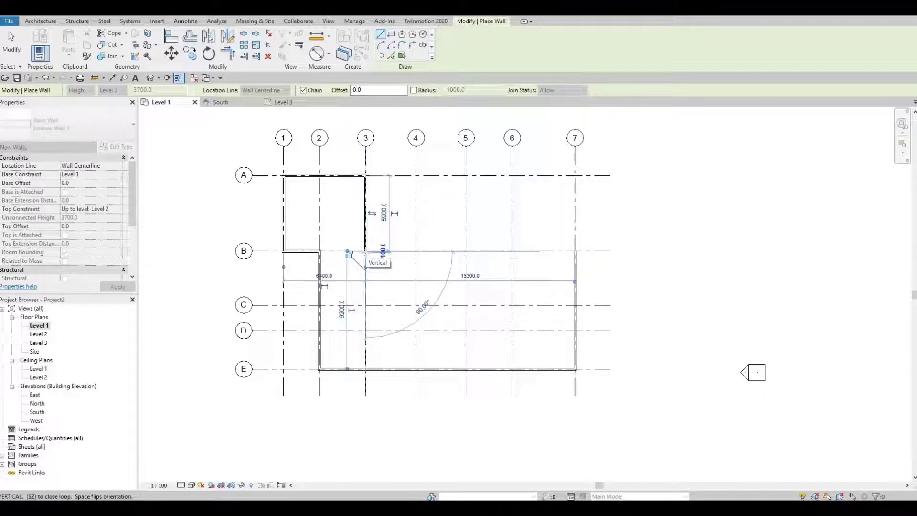
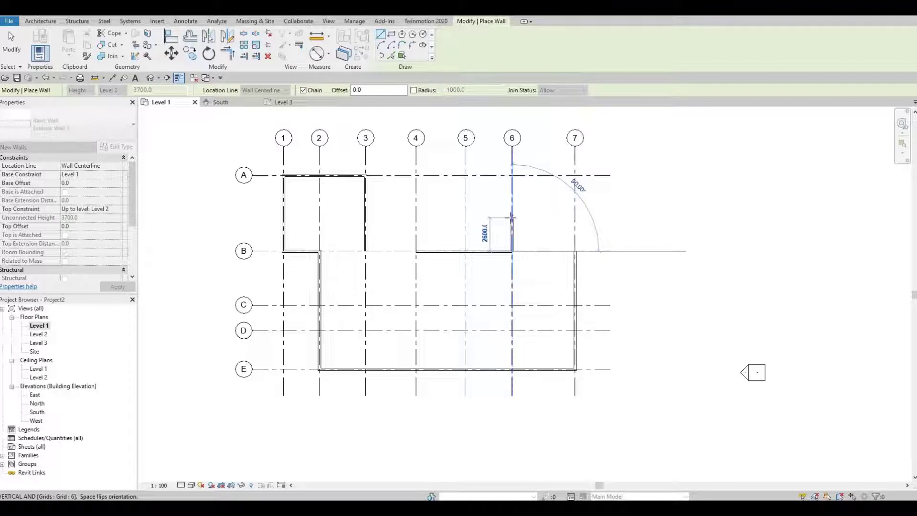
Draw a 1500 mm wall along grid 6 from grid B towards grid A and end the wall chain.
type("15")
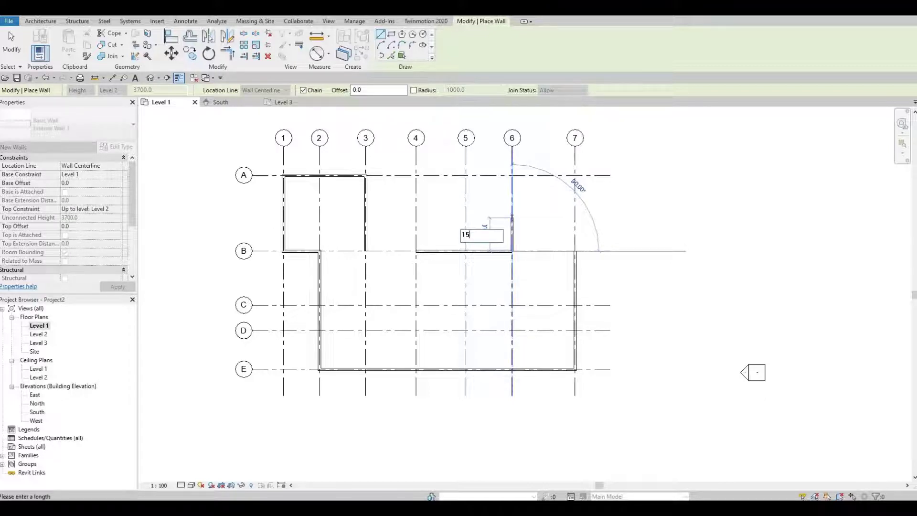
type("00")
key("Return")
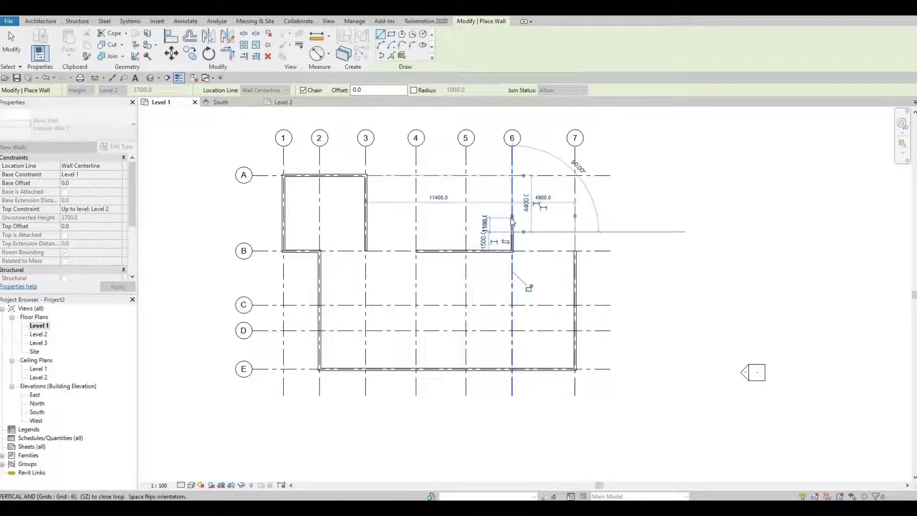
key("Escape")
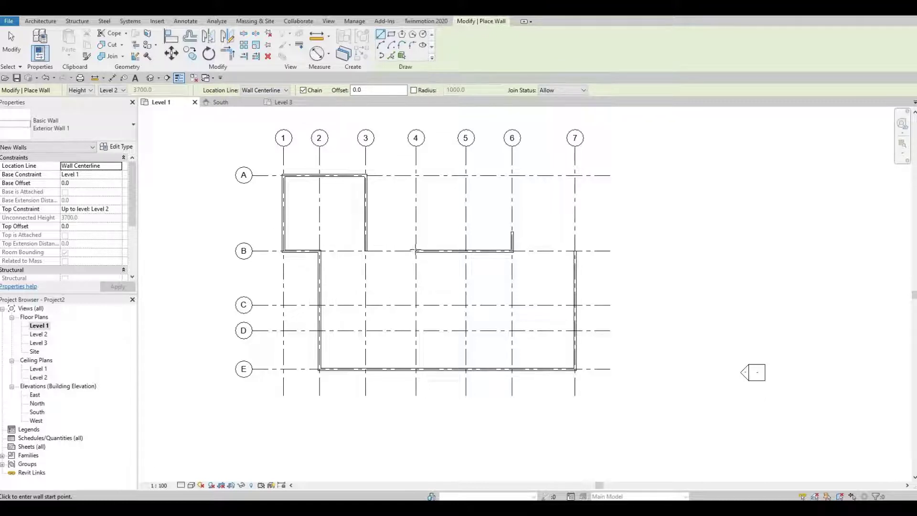
Draw a 2300 mm exterior wall along grid 4 from grid B towards grid A and end the chain.
scroll(416, 250, "up", 2)
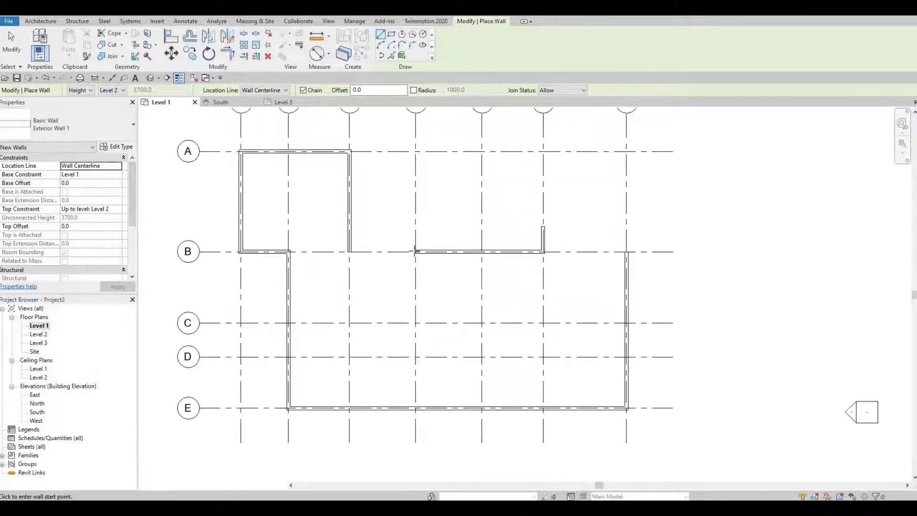
left_click(415, 251)
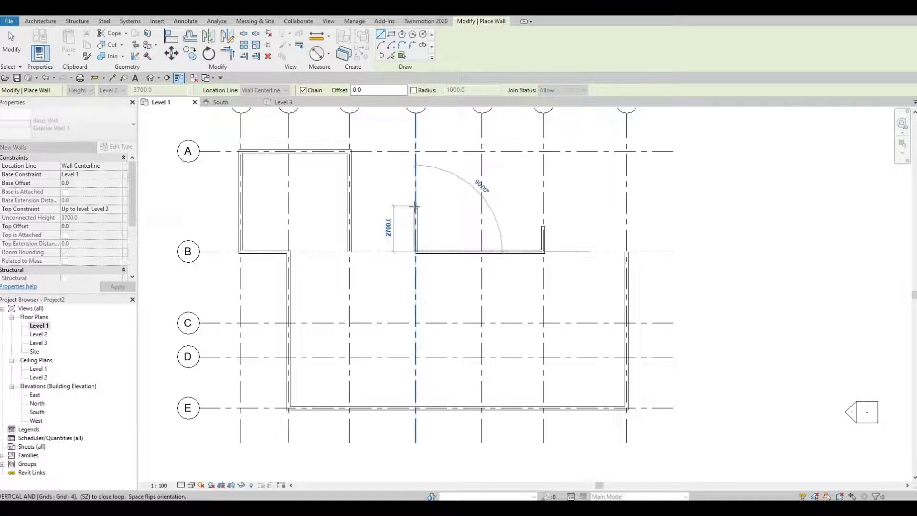
type("2")
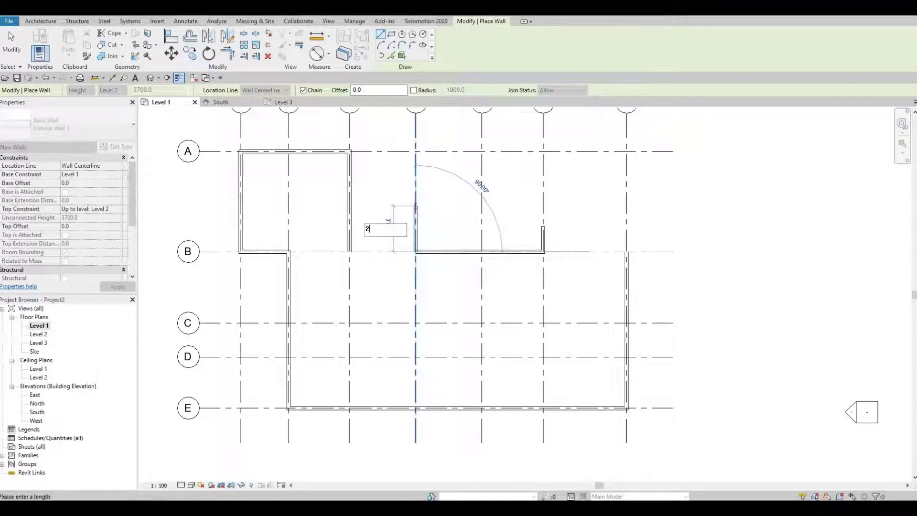
type("300")
key("Return")
key("Escape")
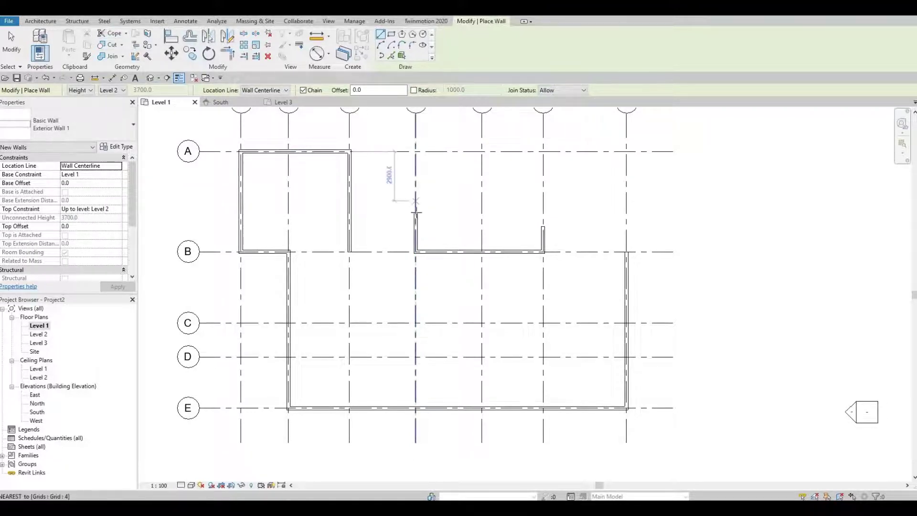
Draw an exterior wall from the free end of the grid 4 wall straight across to the grid 3 wall.
left_click(415, 213)
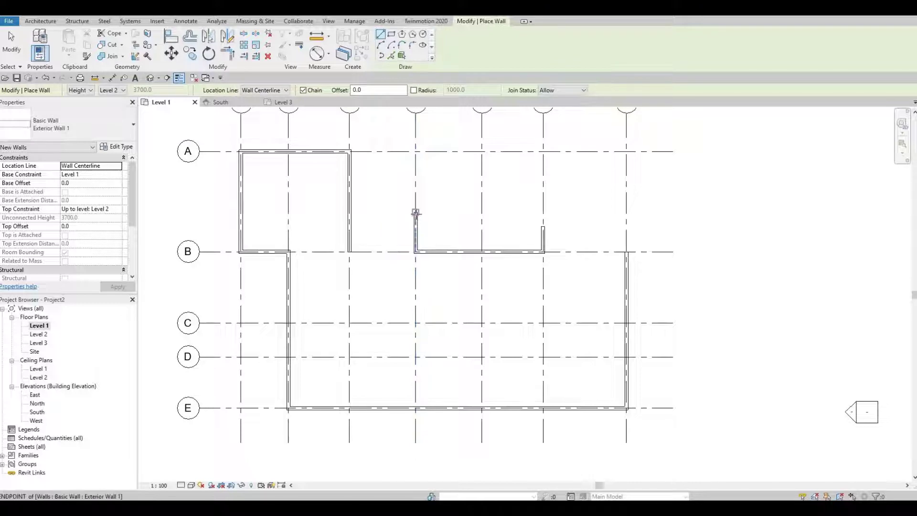
left_click(349, 212)
key("Escape")
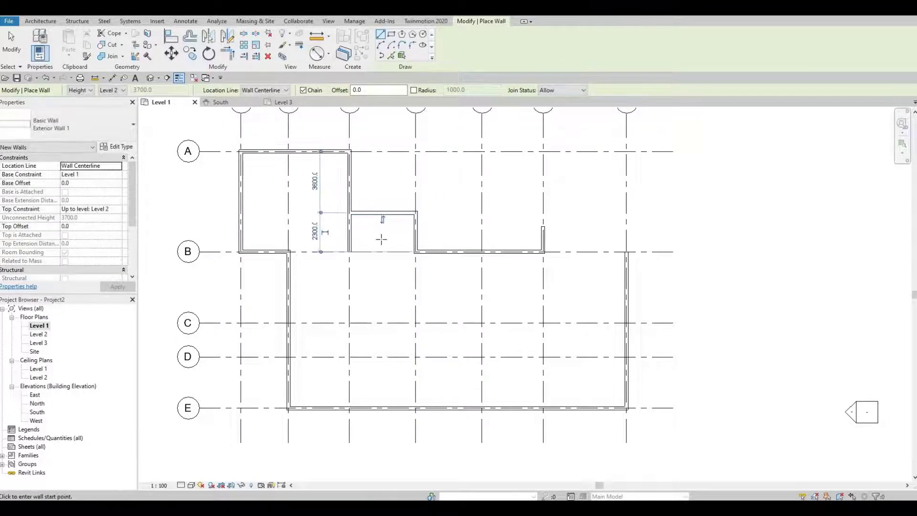
Draw an exterior wall from the free end of the short grid 6 wall across to grid 7 and finish placing walls.
left_click(543, 226)
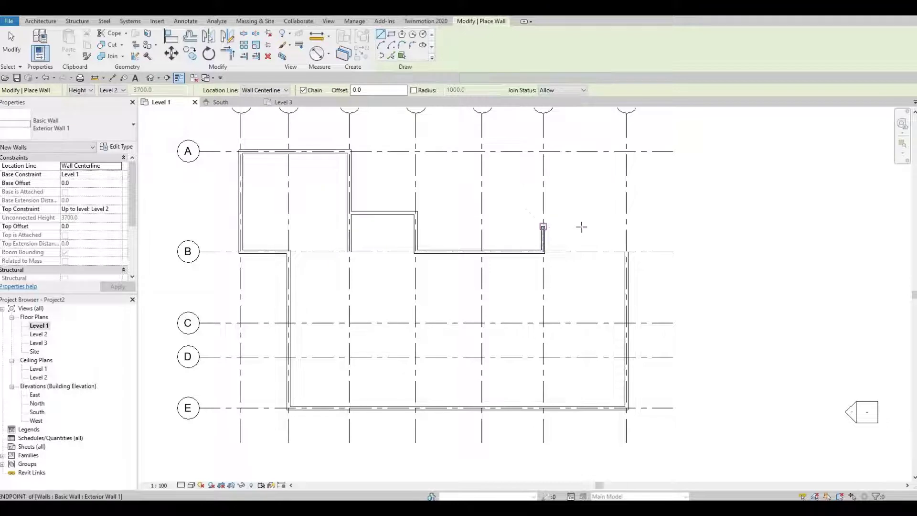
left_click(626, 226)
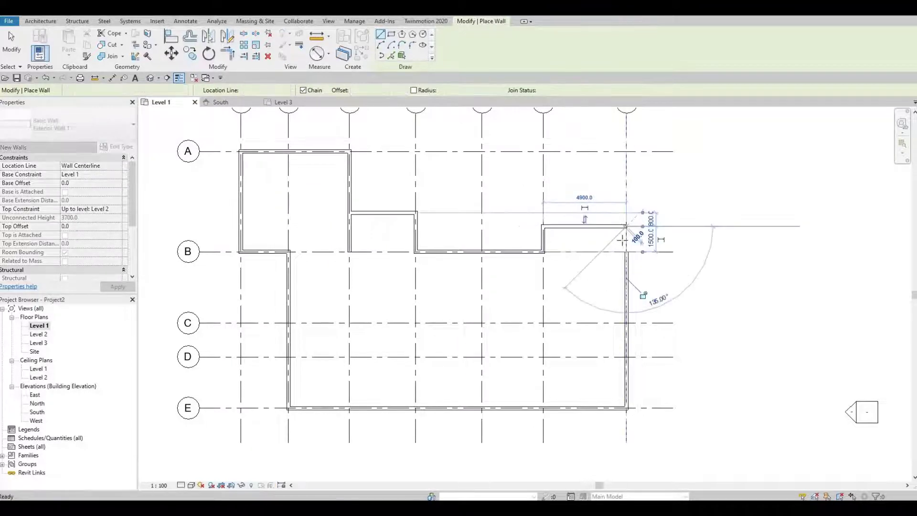
key("Escape")
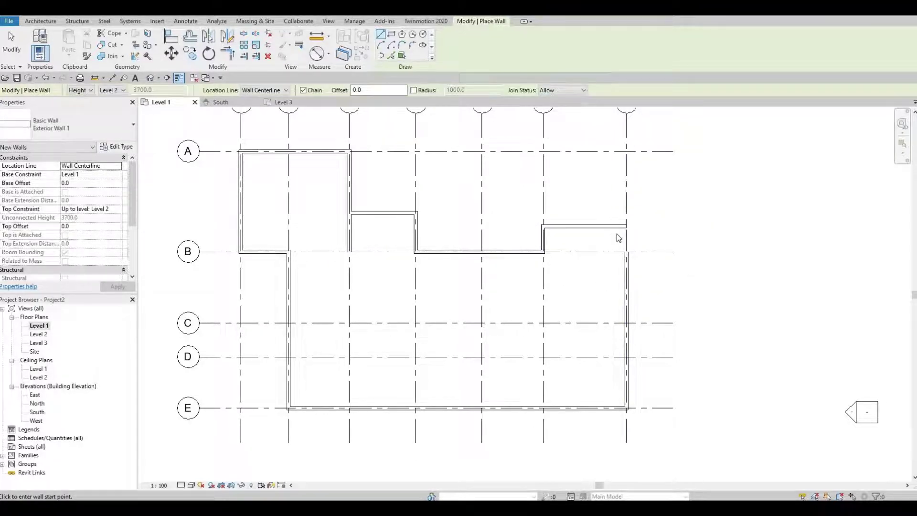
key("Escape")
Join the new wall between grids 6 and 7 to the grid 7 wall with Trim/Extend to Corner.
key("t")
key("r")
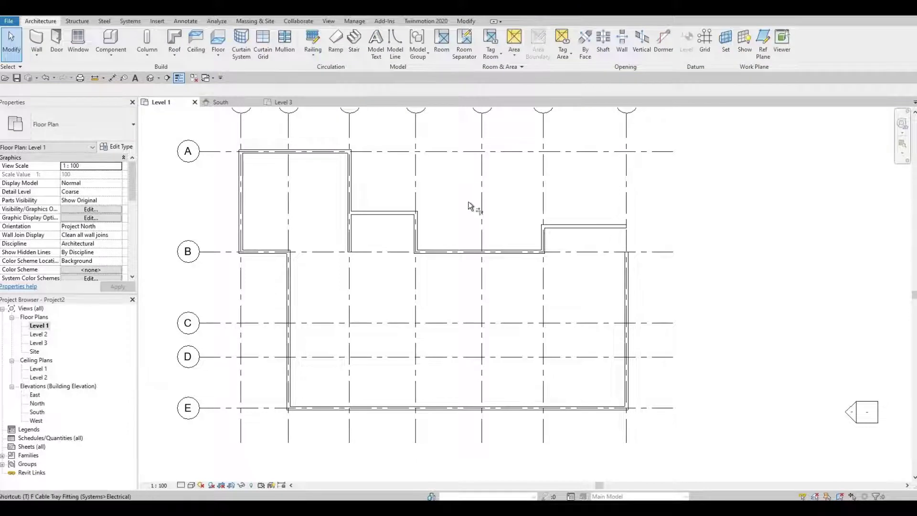
left_click(466, 22)
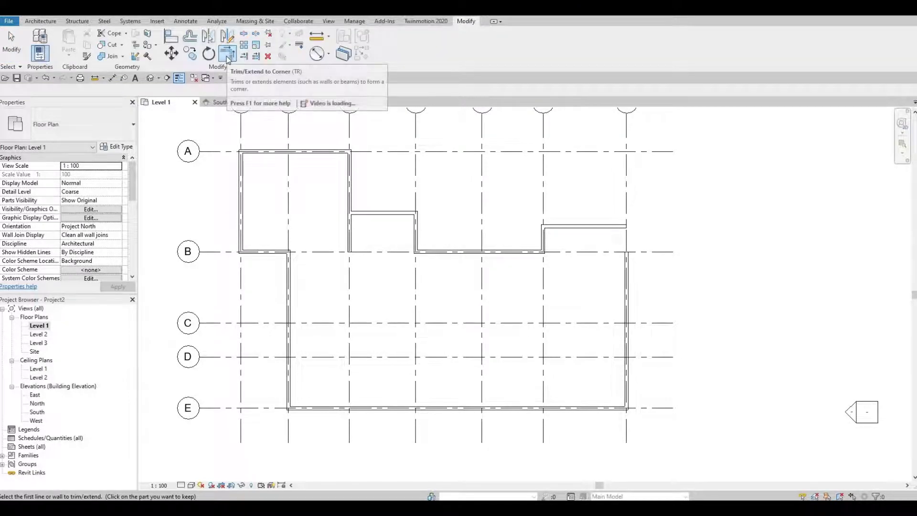
left_click(611, 227)
left_click(626, 288)
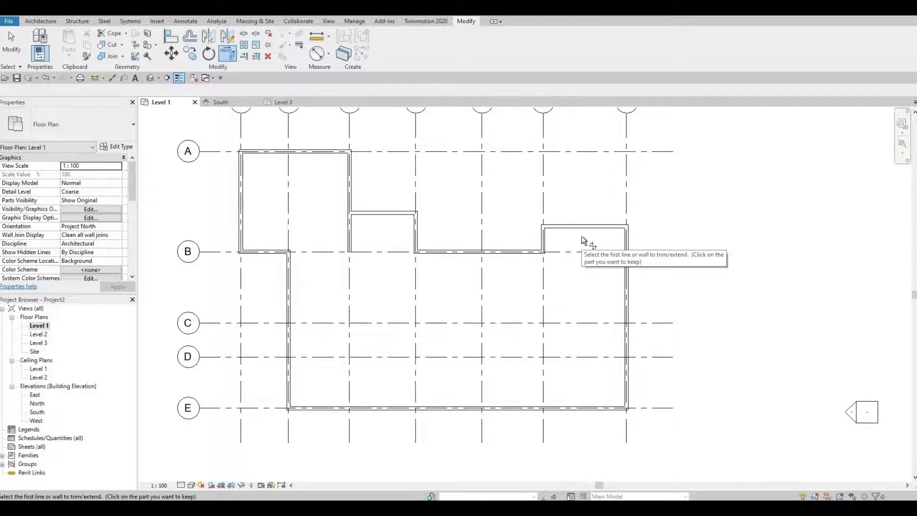
Trim the grid 3 wall to a corner with the wall between grids 3 and 4, removing its stub down to grid B.
scroll(558, 304, "down", 3)
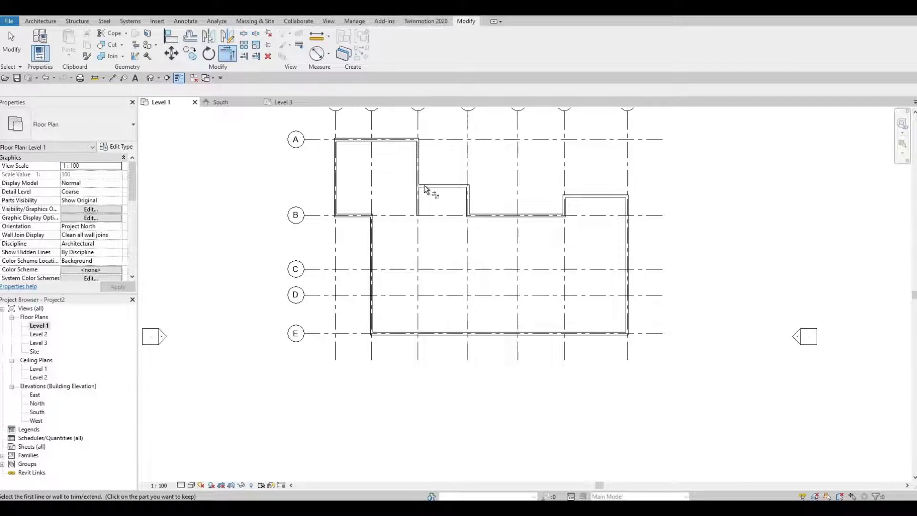
scroll(428, 190, "up", 2)
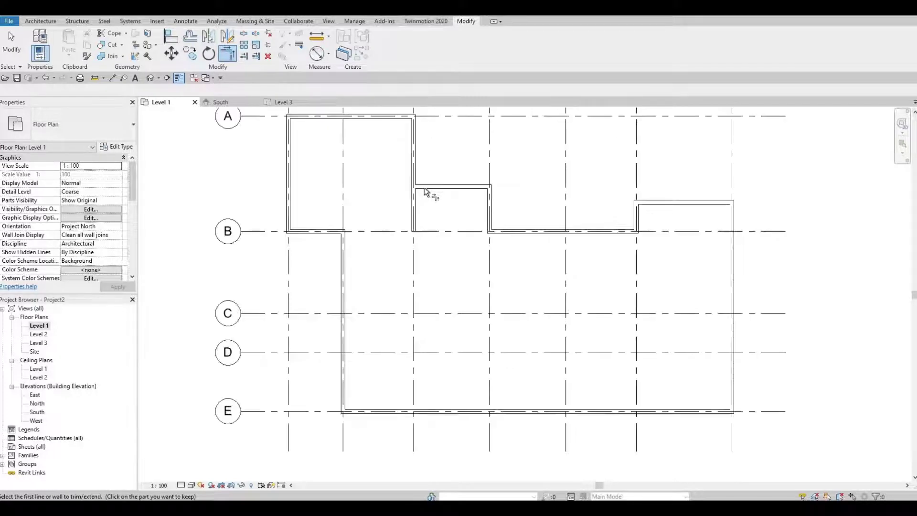
left_click(414, 180)
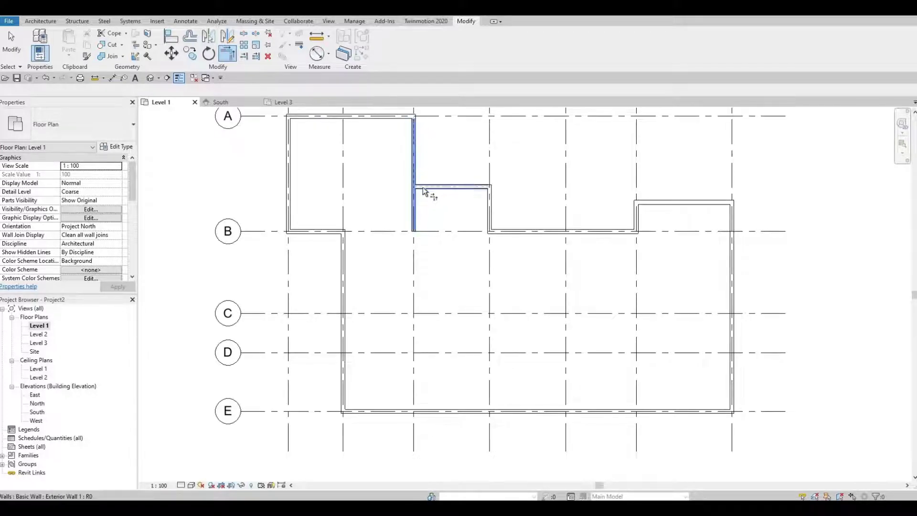
left_click(423, 188)
key("Escape")
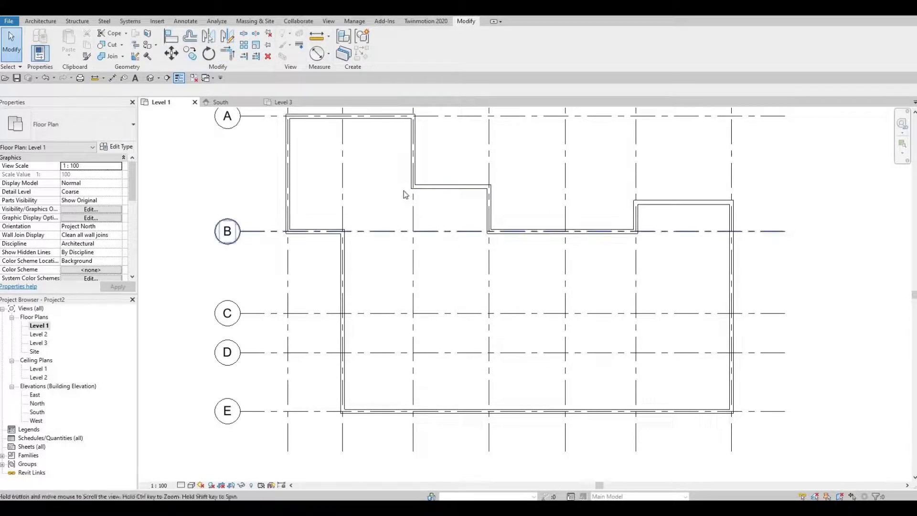
Extend the lower end of the grid 2 wall about 2040 mm beyond grid E.
middle_click_drag(404, 234, 396, 225)
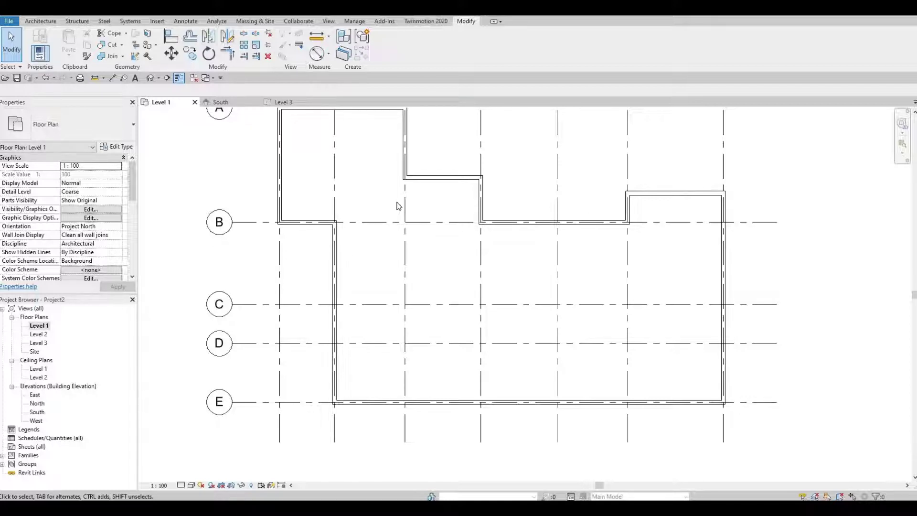
scroll(398, 206, "down", 2)
scroll(433, 234, "down", 2)
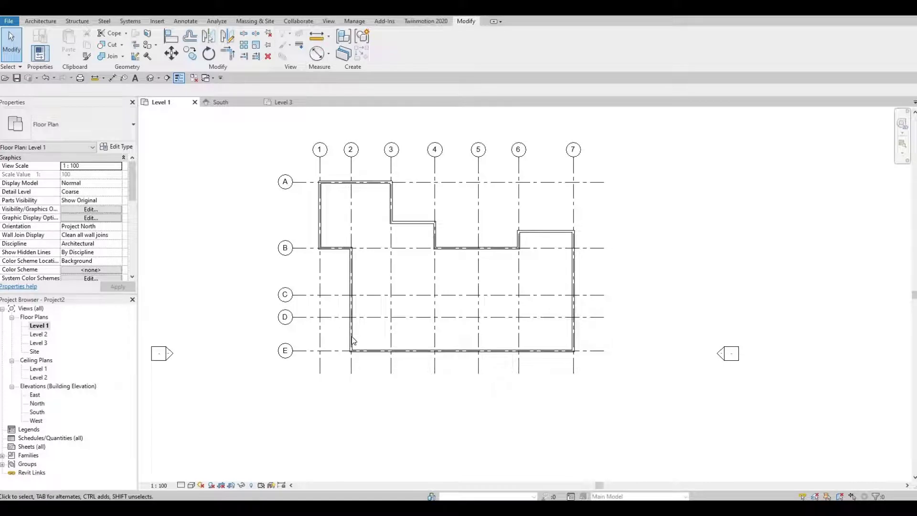
double_click(354, 356)
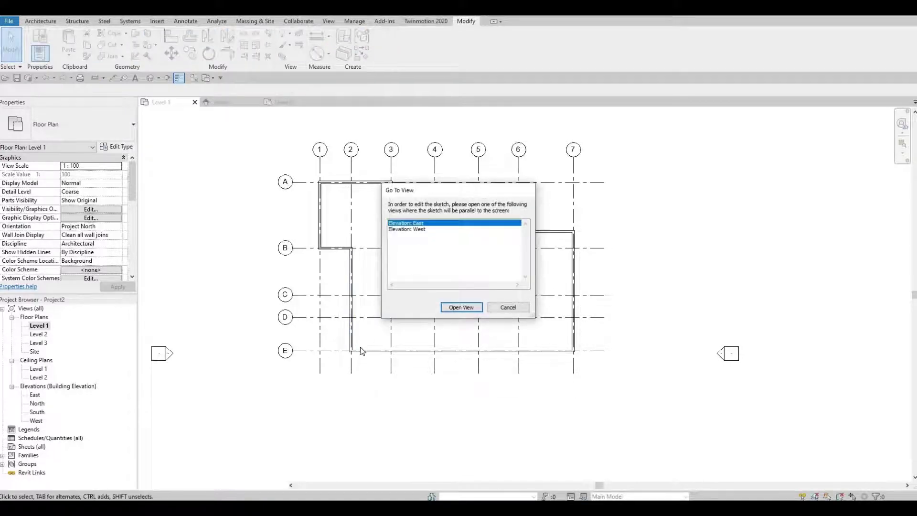
key("Escape")
scroll(354, 353, "up", 3)
left_click(347, 340)
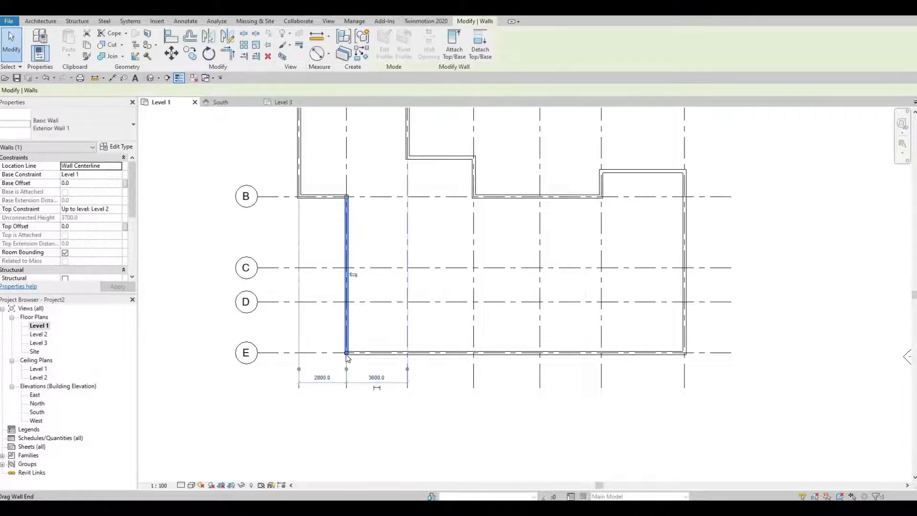
left_click_drag(346, 354, 346, 388)
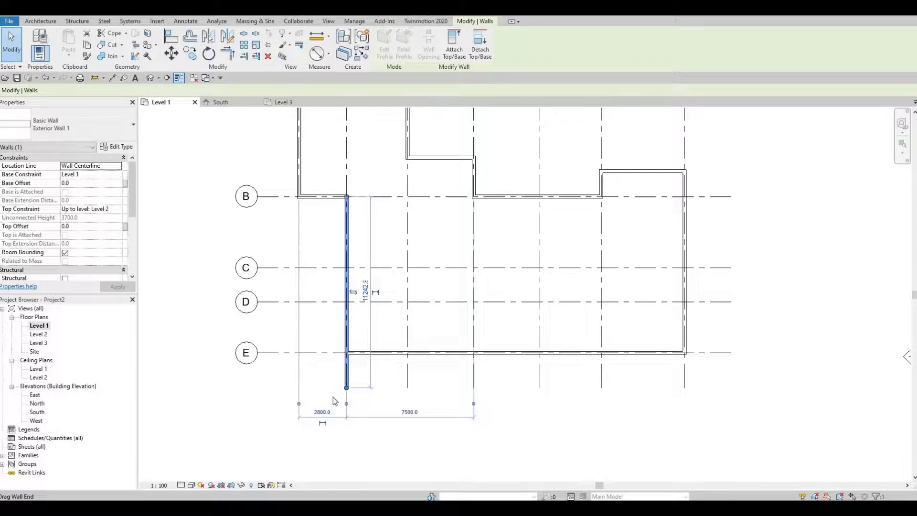
key("Escape")
scroll(348, 375, "up", 1)
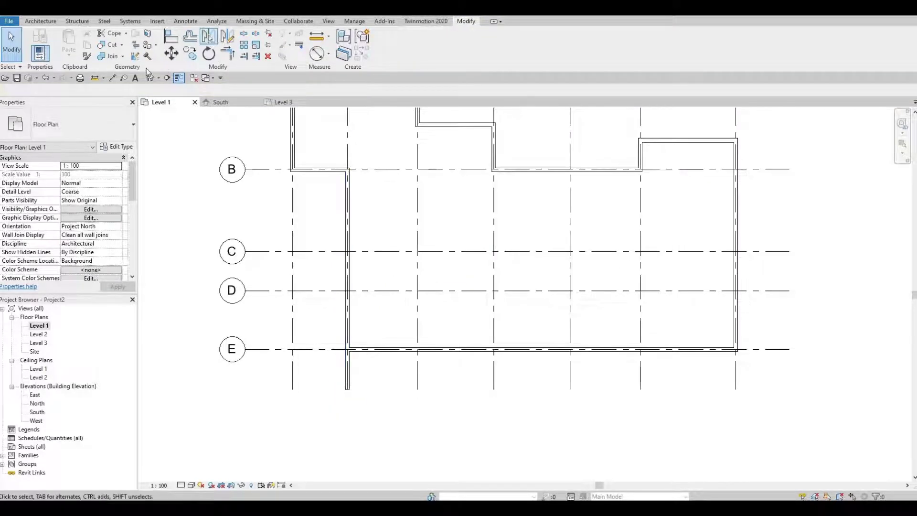
Measure the grid 2 wall's projection beyond grid E with an aligned dimension, without placing it.
left_click(112, 78)
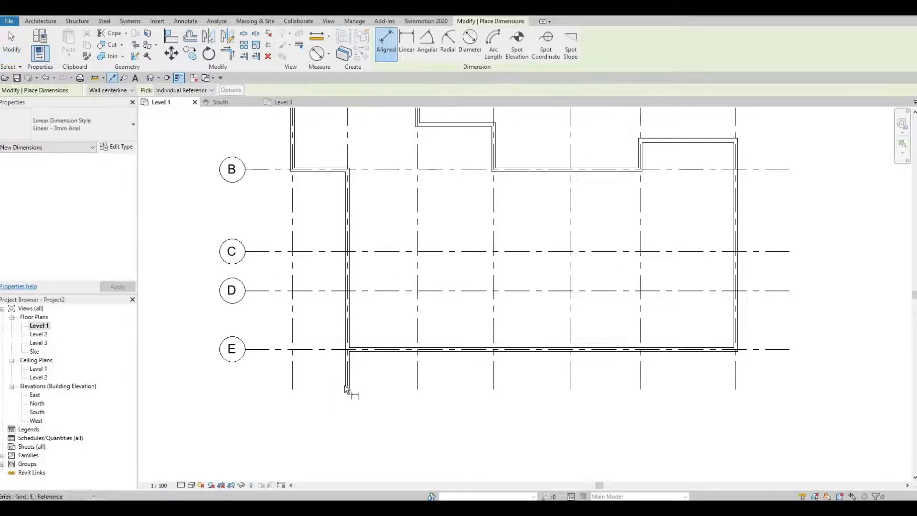
left_click(356, 354)
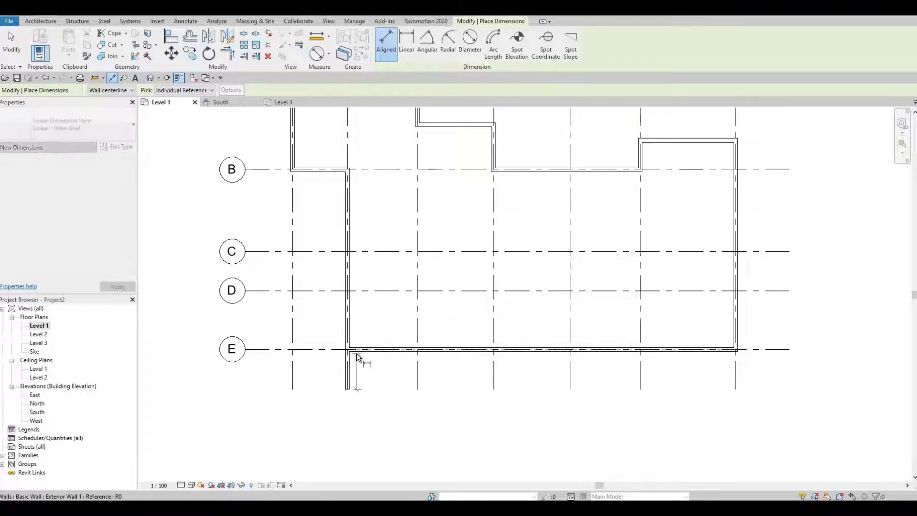
scroll(362, 371, "up", 1)
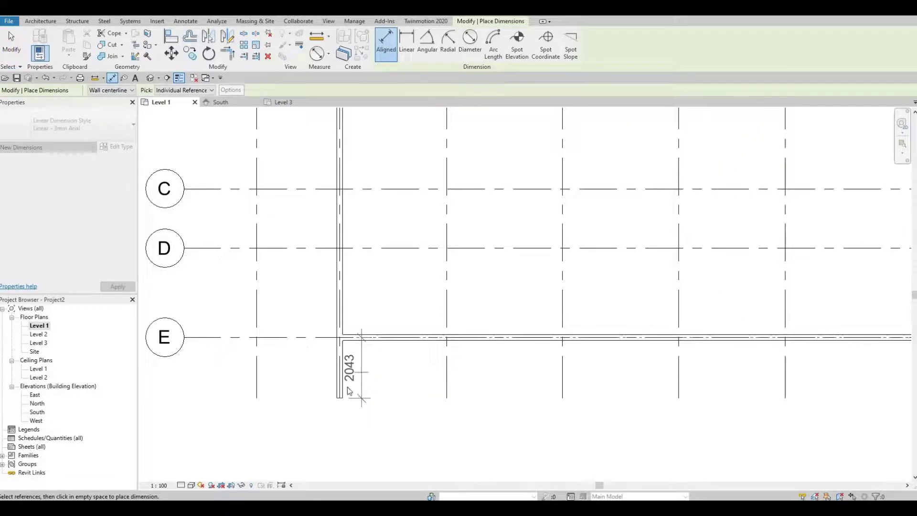
scroll(362, 375, "down", 1)
key("Escape")
key("Escape")
scroll(361, 378, "down", 1)
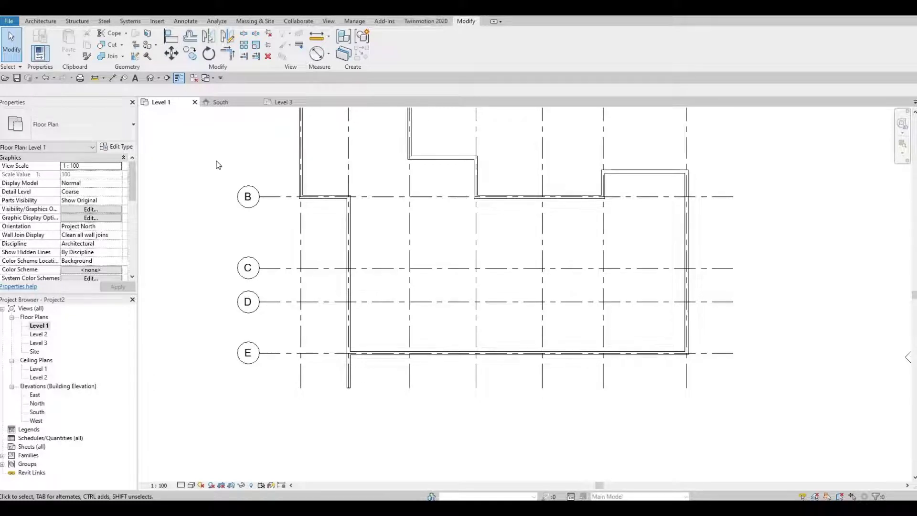
Start a new wall and duplicate the Exterior Wall 1 type as "Interior Wall 1".
left_click(41, 21)
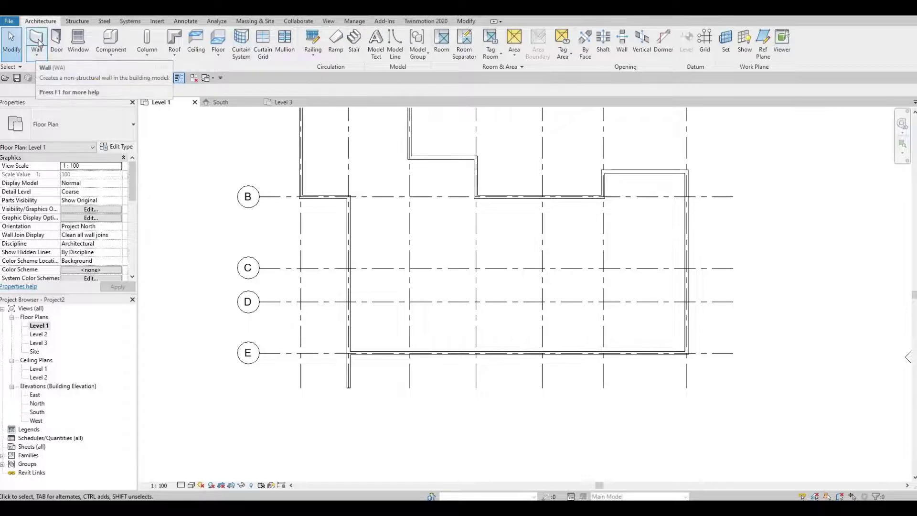
left_click(37, 42)
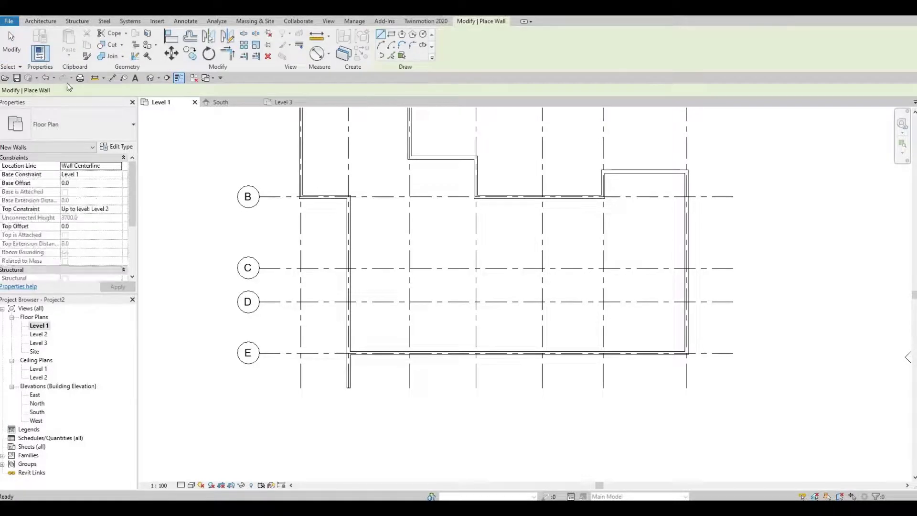
left_click(120, 147)
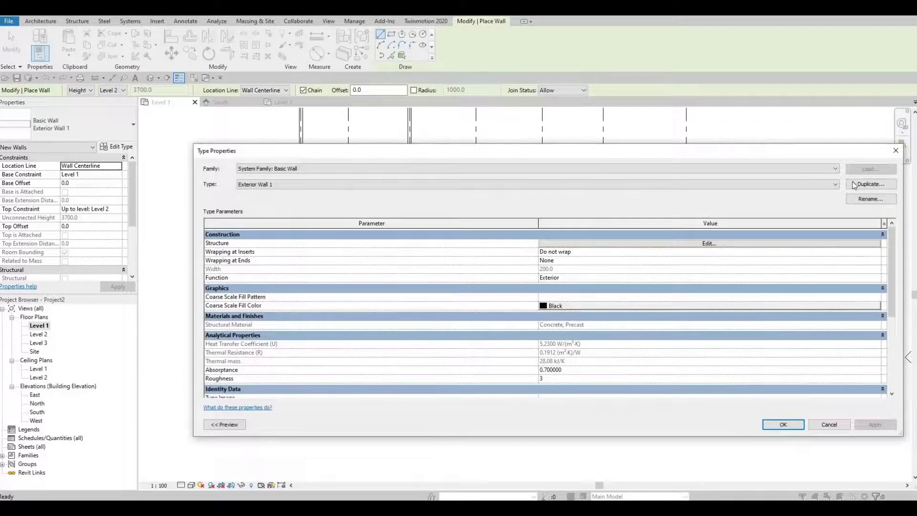
left_click(870, 183)
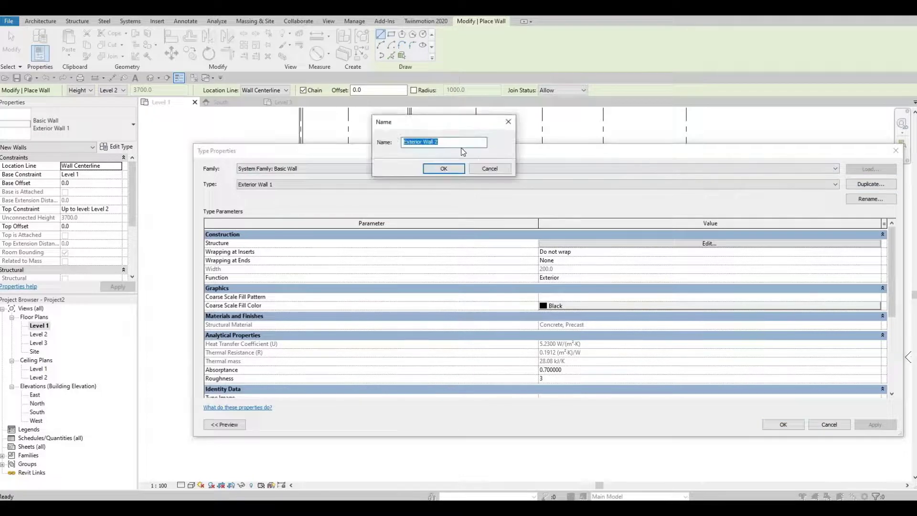
type("In")
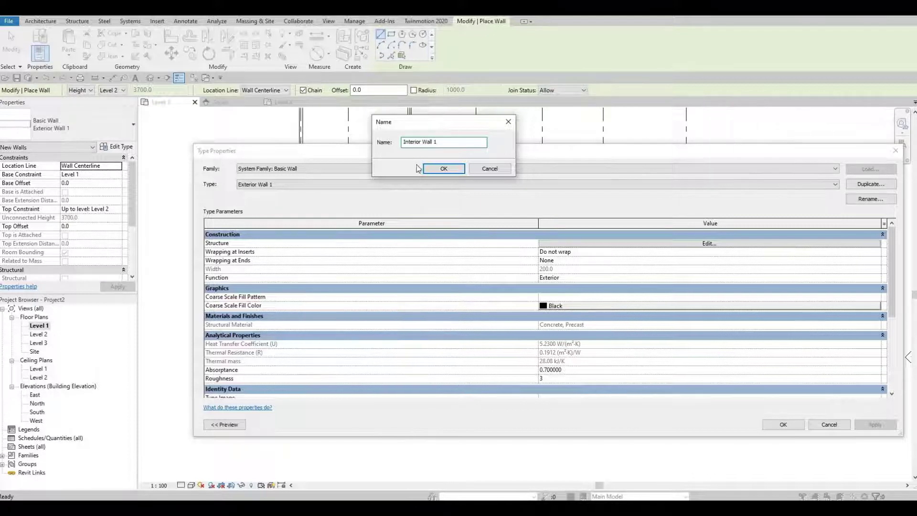
left_click(438, 169)
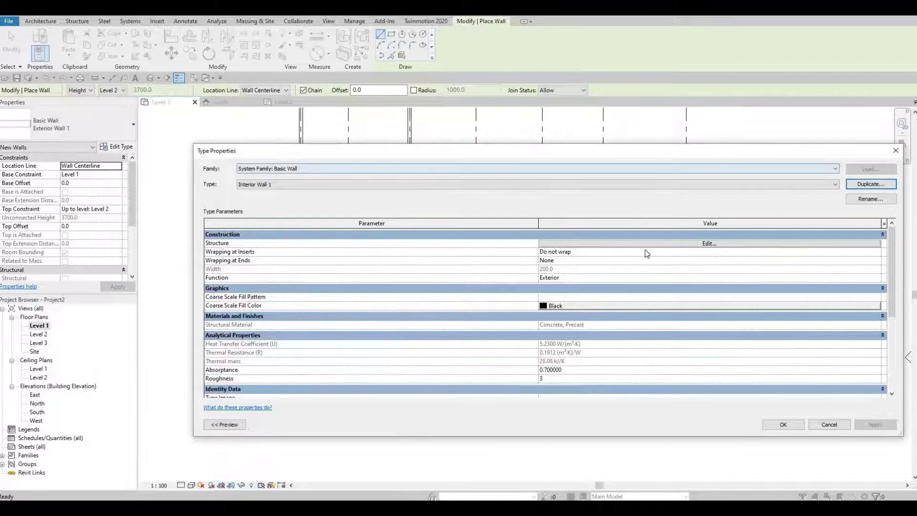
Set the structure layer material of Interior Wall 1 to Concrete Masonry Units and accept the type changes.
left_click(636, 247)
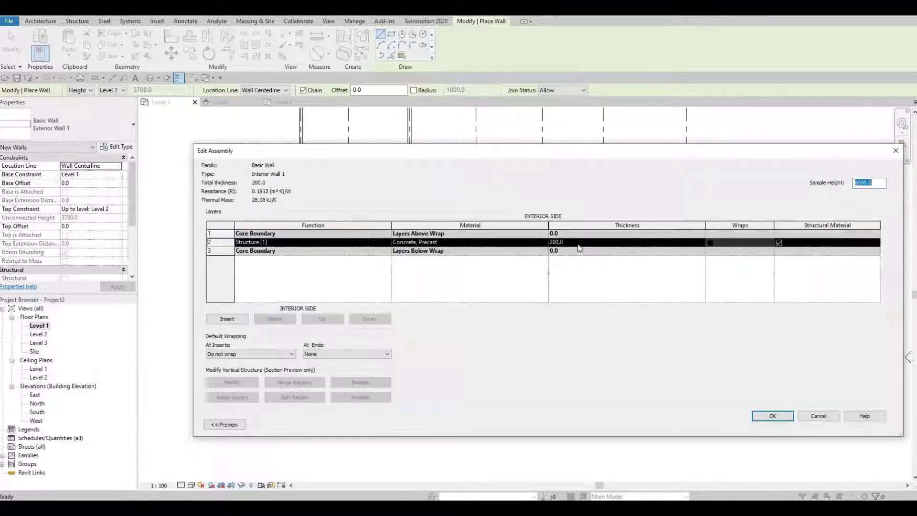
left_click(543, 243)
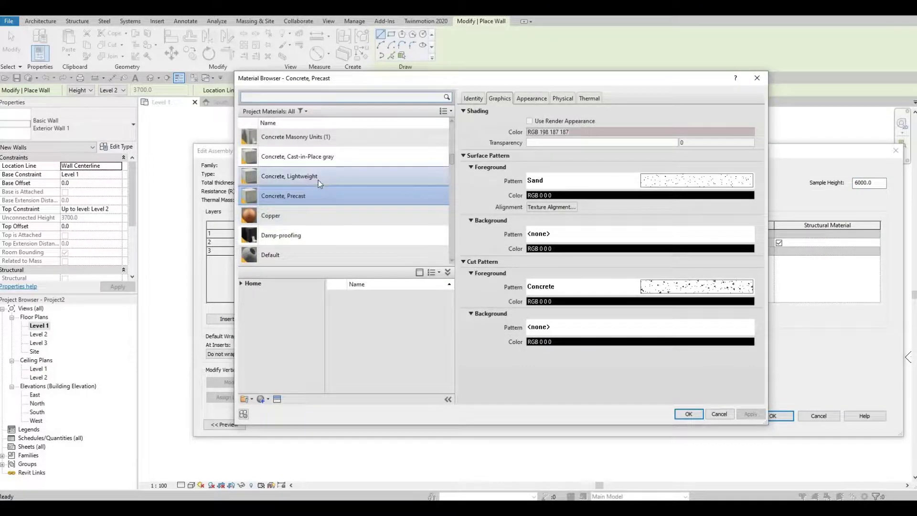
scroll(314, 177, "up", 1)
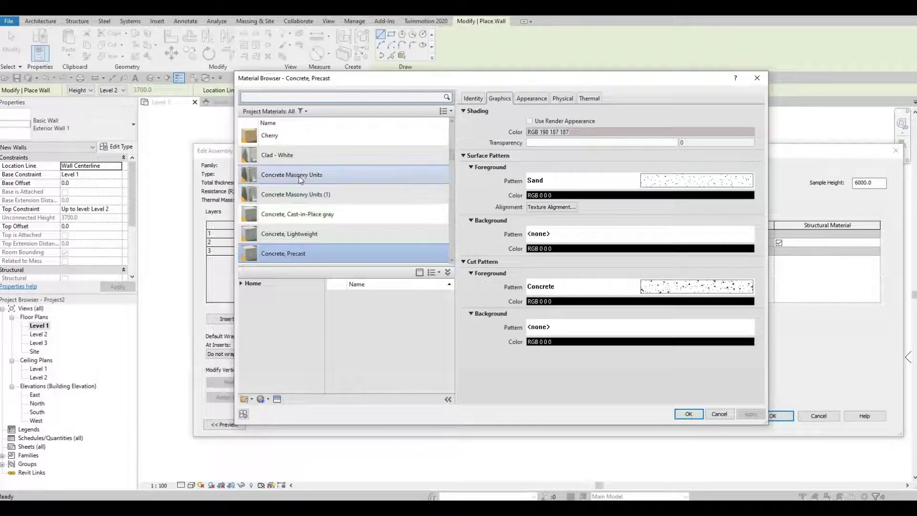
left_click(322, 177)
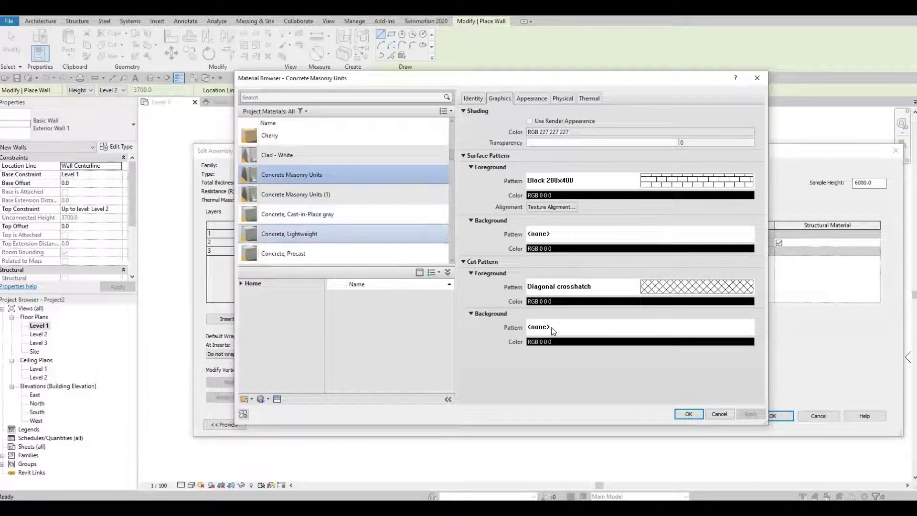
left_click(682, 415)
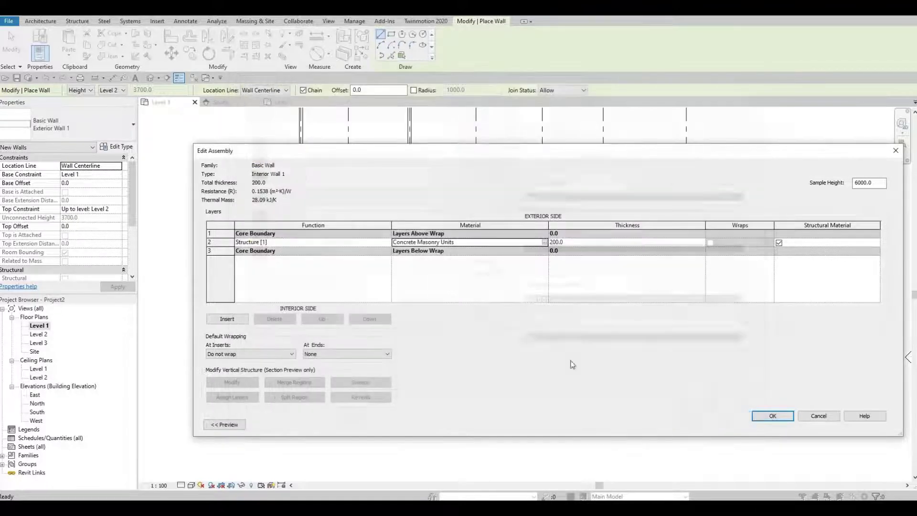
left_click(766, 416)
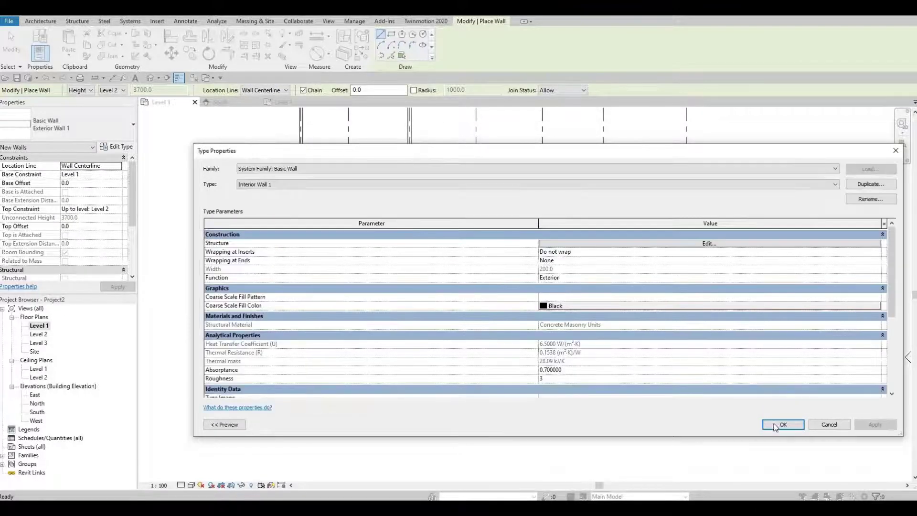
left_click(776, 425)
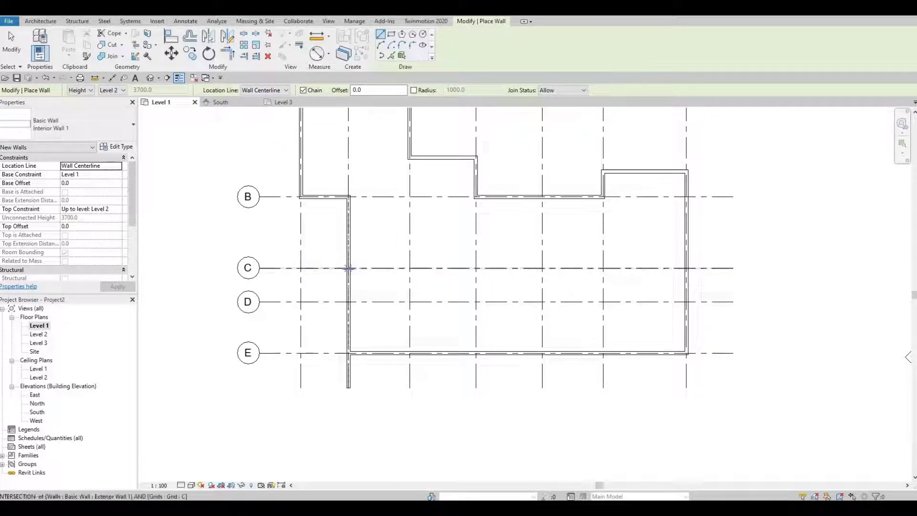
Draw interior walls from grid 2 along grid C for about 5700 mm, turning down to the exterior wall on grid E.
scroll(348, 269, "down", 2)
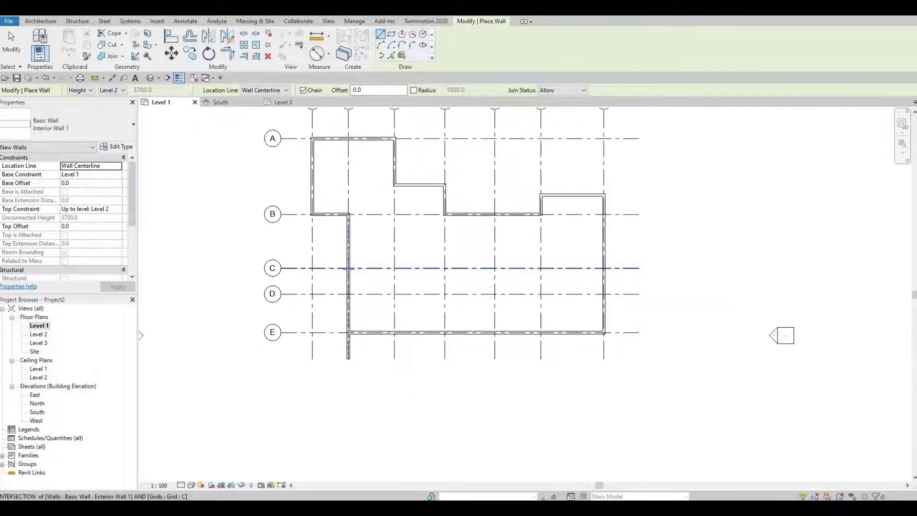
left_click(349, 269)
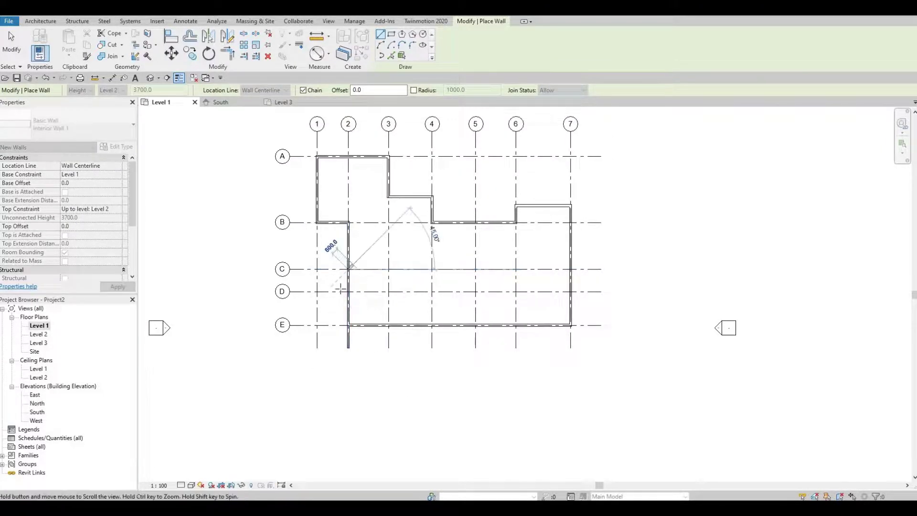
middle_click_drag(335, 267, 325, 298)
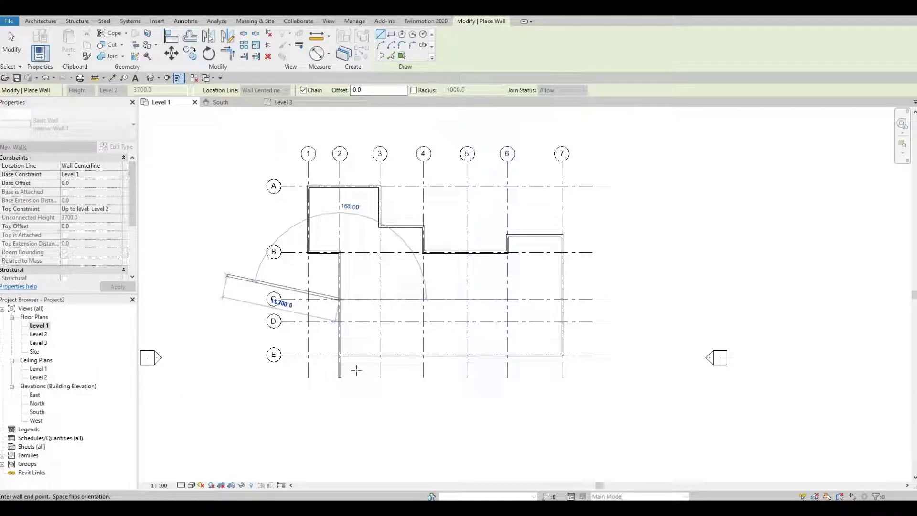
left_click(404, 298)
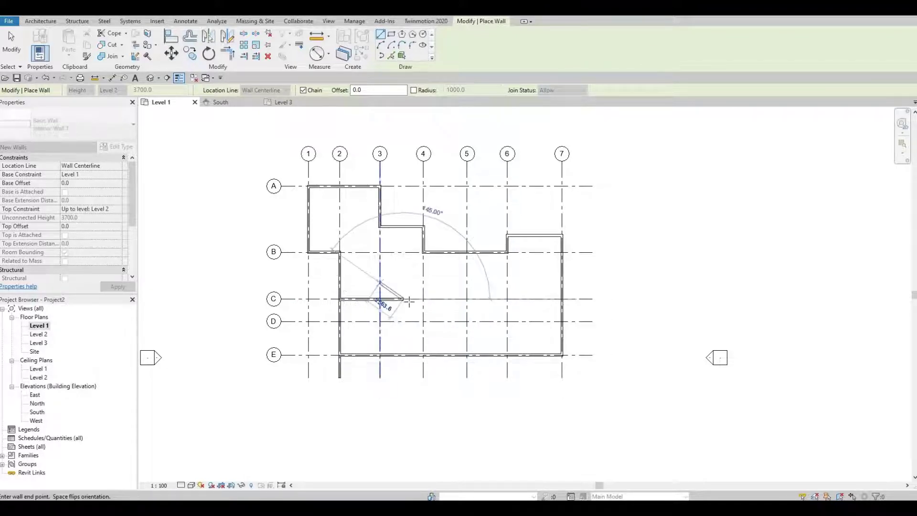
scroll(407, 290, "up", 3)
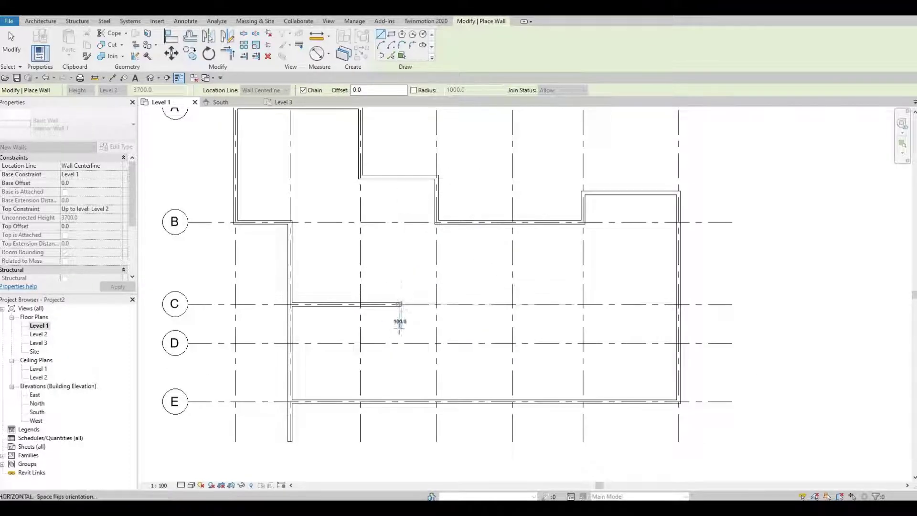
left_click(401, 401)
scroll(401, 401, "down", 2)
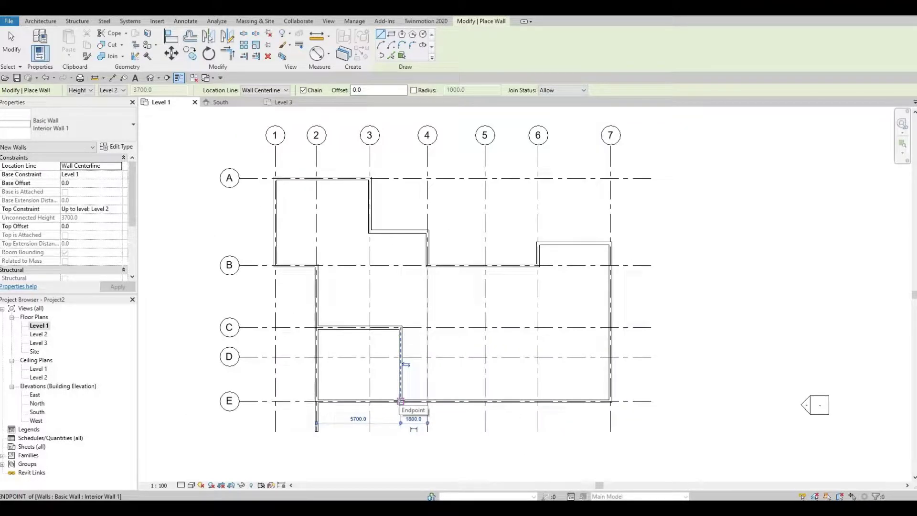
key("Escape")
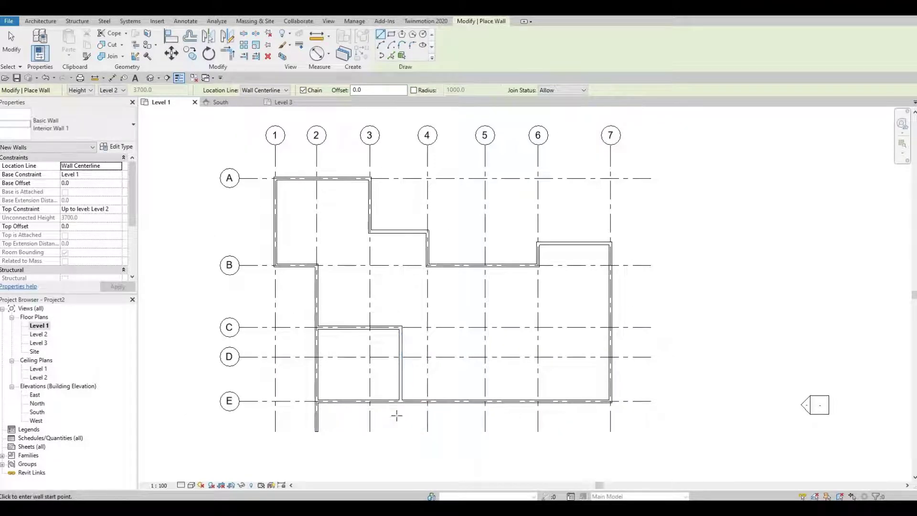
key("Escape")
Nudge the vertical interior wall between grids C and E rightward until it sits 1900 mm past grid 4.
middle_click_drag(397, 415, 450, 416)
left_click(455, 341)
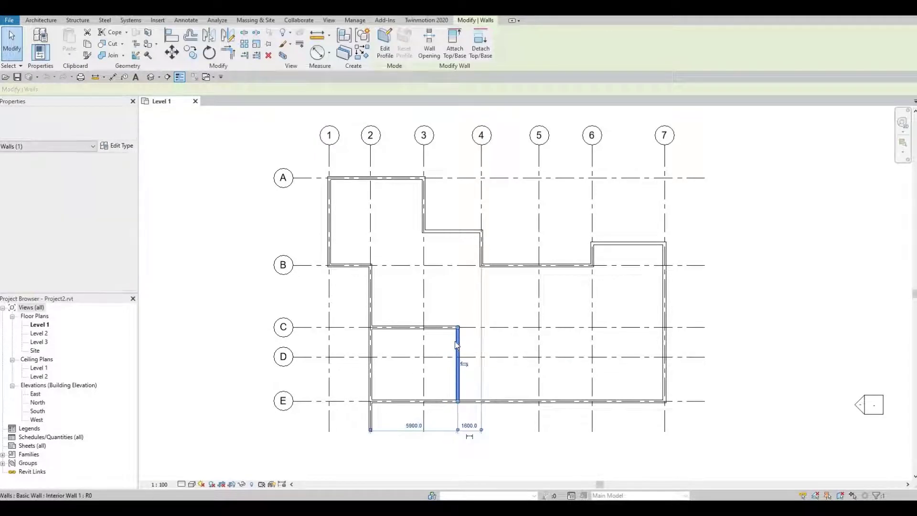
key("Right")
key("Right")
key("Right")
key("Right")
key("Right")
key("Right")
key("Right")
key("Right")
key("Right")
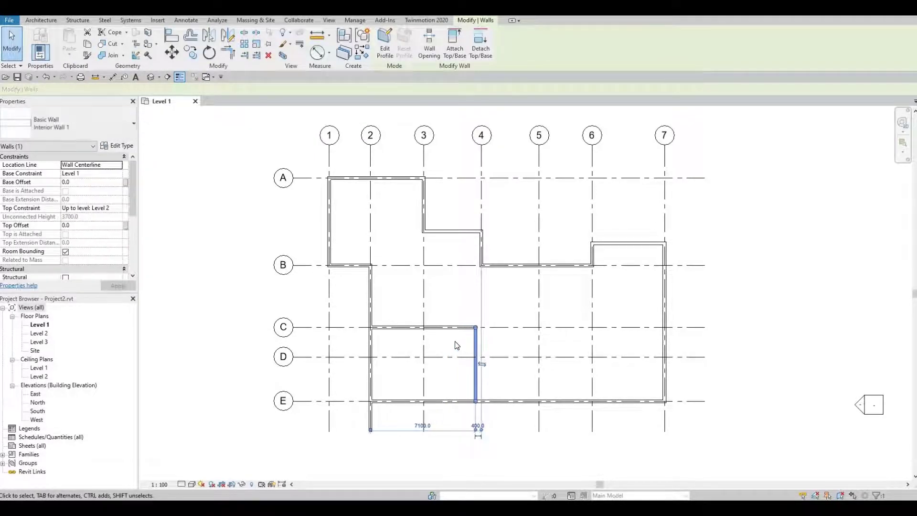
key("Right")
key("Right")
key("Right")
key("Right")
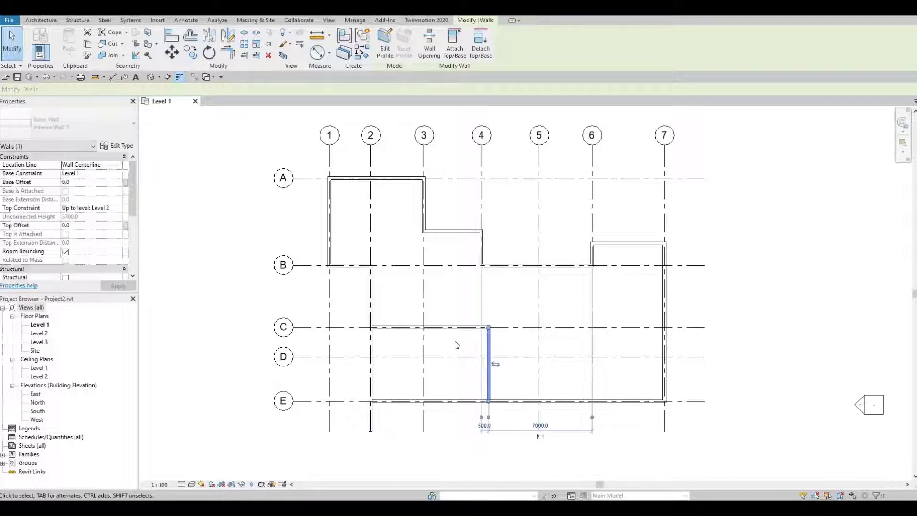
key("Right")
key("Right")
key("Right")
key("Right")
key("Right")
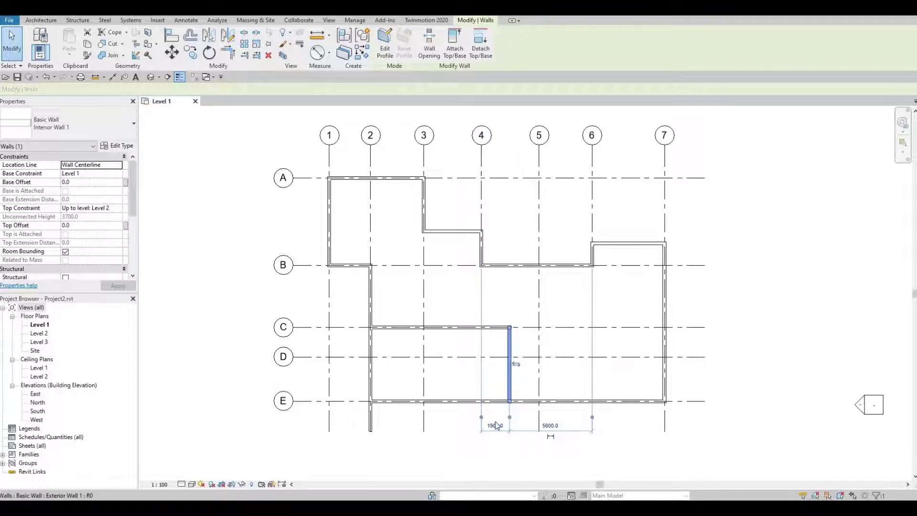
scroll(510, 438, "up", 5)
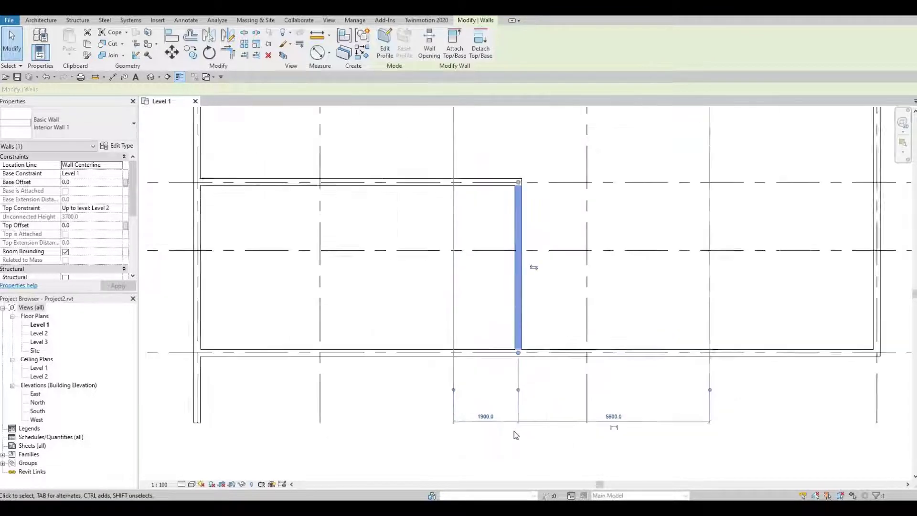
scroll(494, 406, "down", 3)
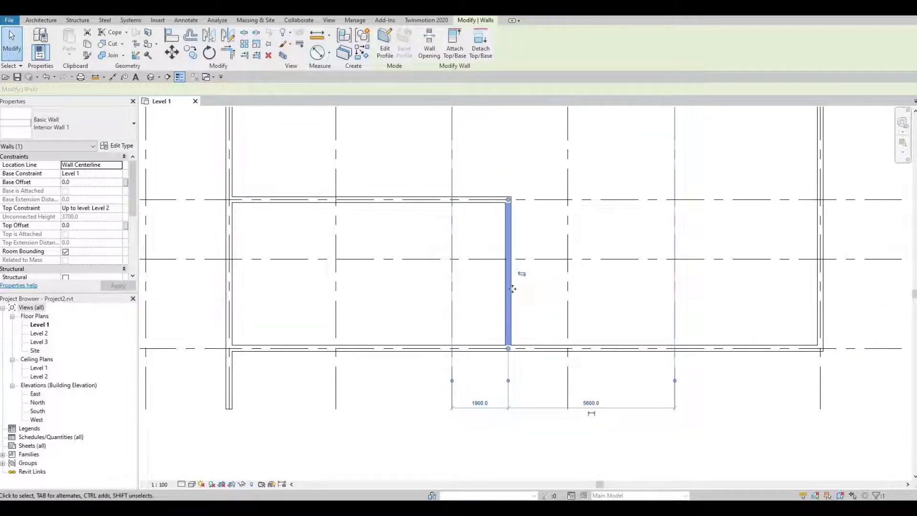
key("Escape")
Create a similar 5600 mm interior wall along grid D, from the nudged vertical wall to grid 6.
left_click(510, 244)
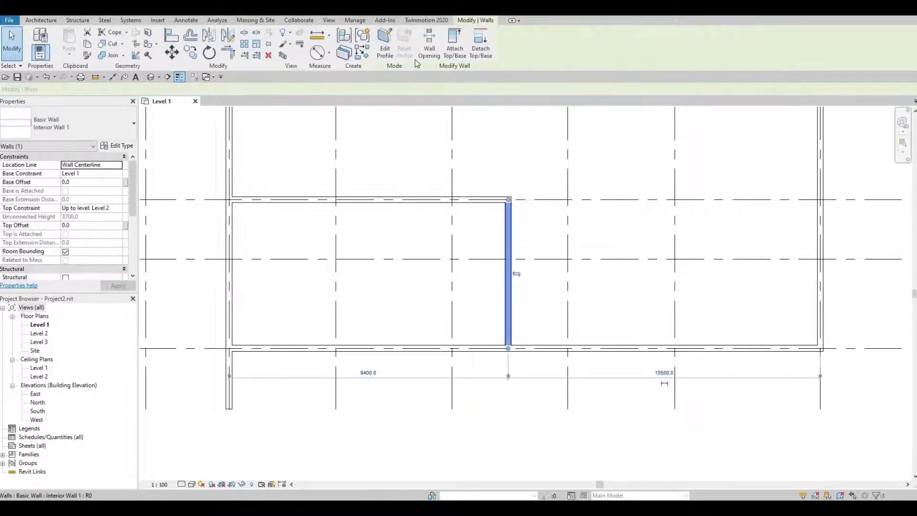
left_click(365, 55)
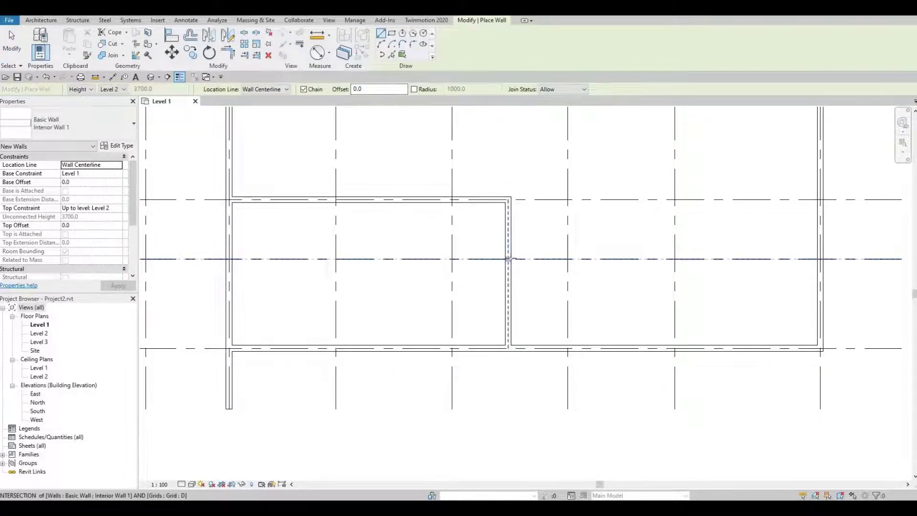
left_click(509, 259)
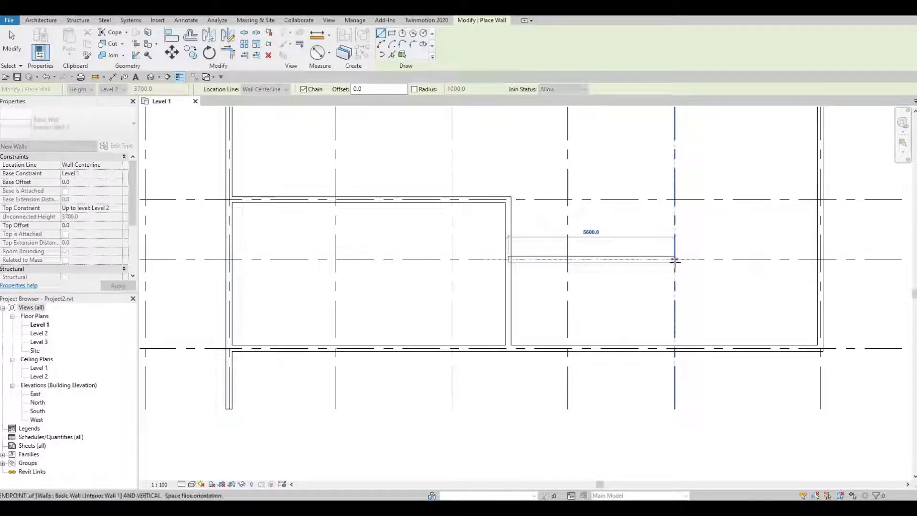
left_click(673, 260)
key("Escape")
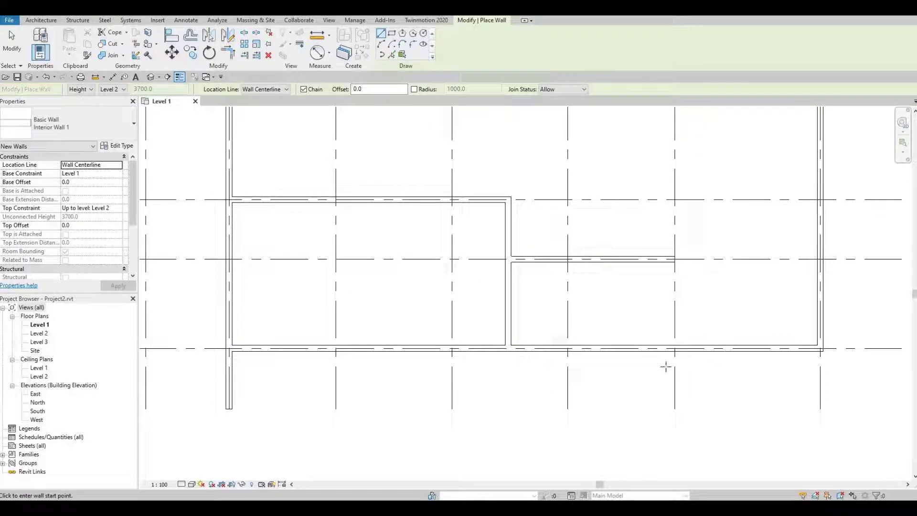
Draw an interior wall along grid 6 from the grid E exterior wall up to the exterior wall corner at grid B.
left_click(675, 348)
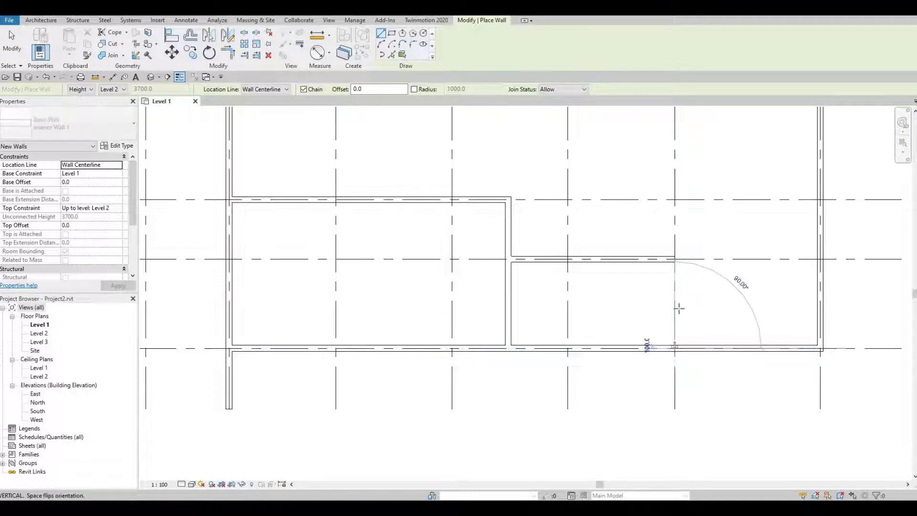
scroll(676, 307, "down", 2)
scroll(671, 336, "down", 3)
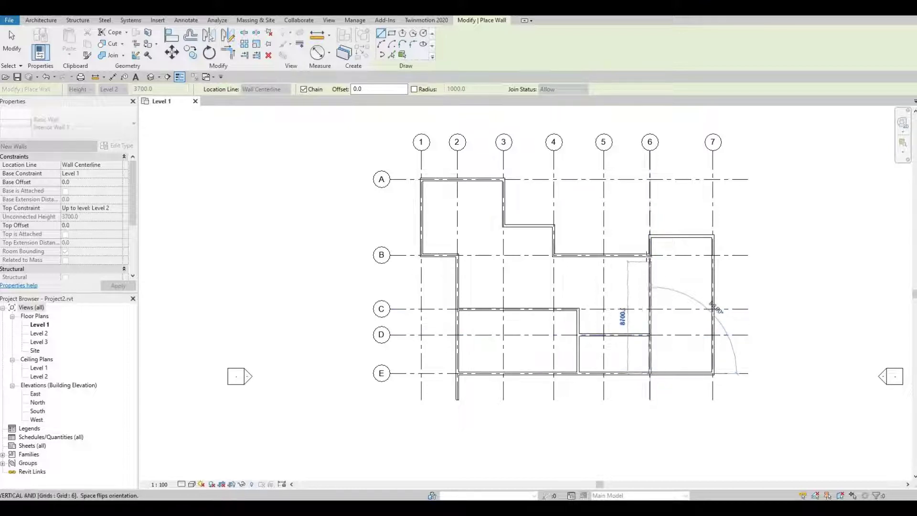
left_click(643, 301)
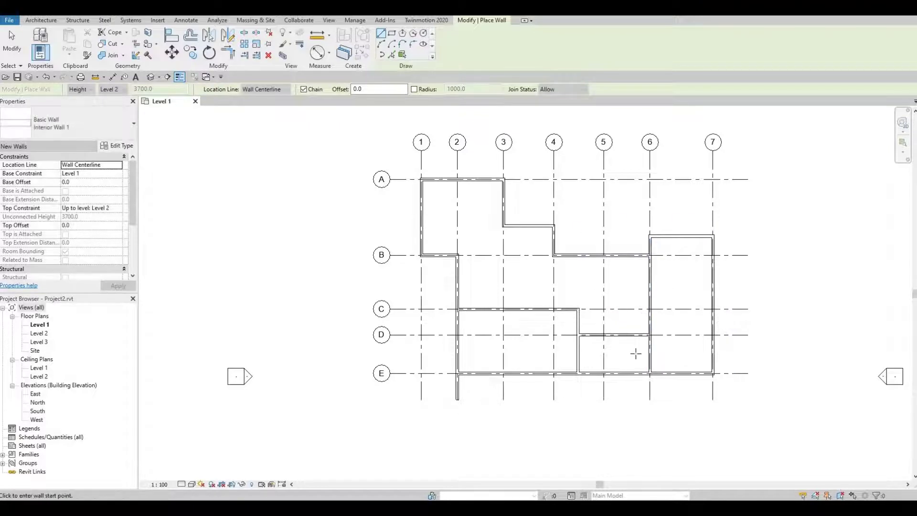
scroll(635, 352, "up", 1)
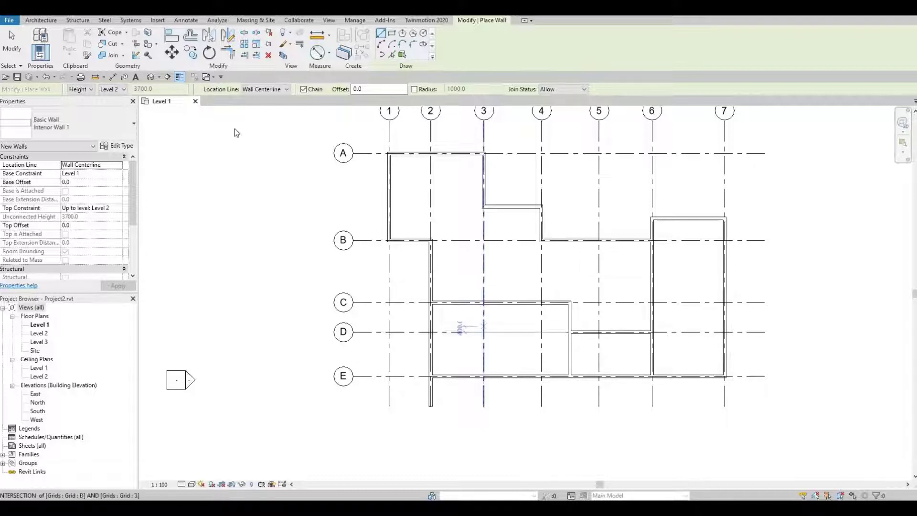
key("Escape")
key("Escape")
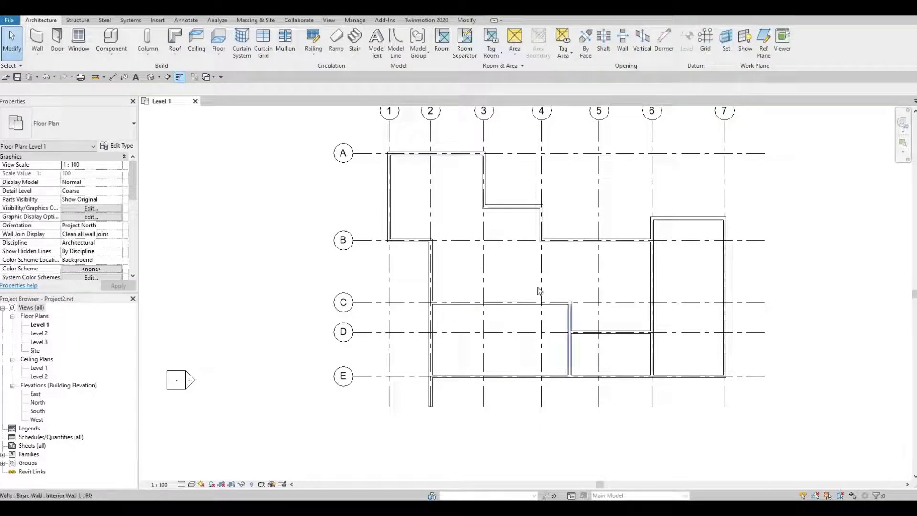
Create a similar 5100 mm interior wall along grid 3, from the grid C wall down to the grid E wall.
left_click(570, 318)
key("c")
key("s")
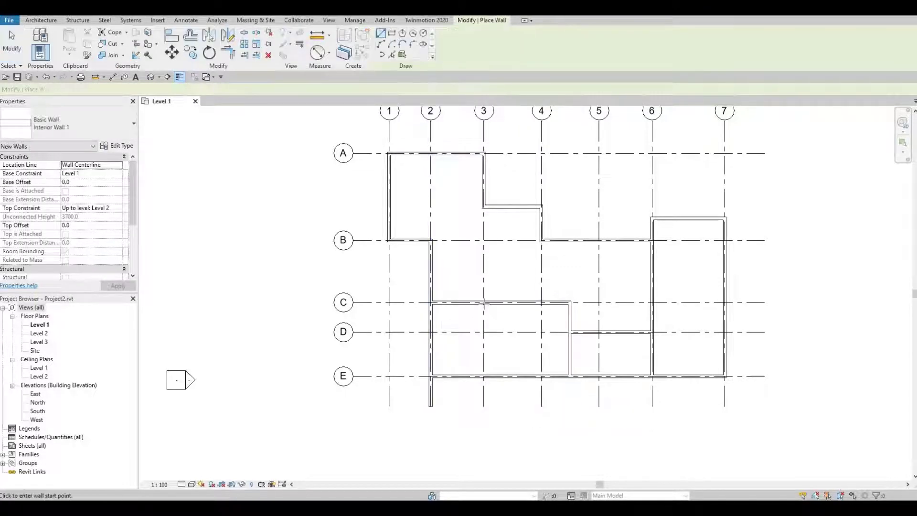
left_click(484, 303)
left_click(483, 376)
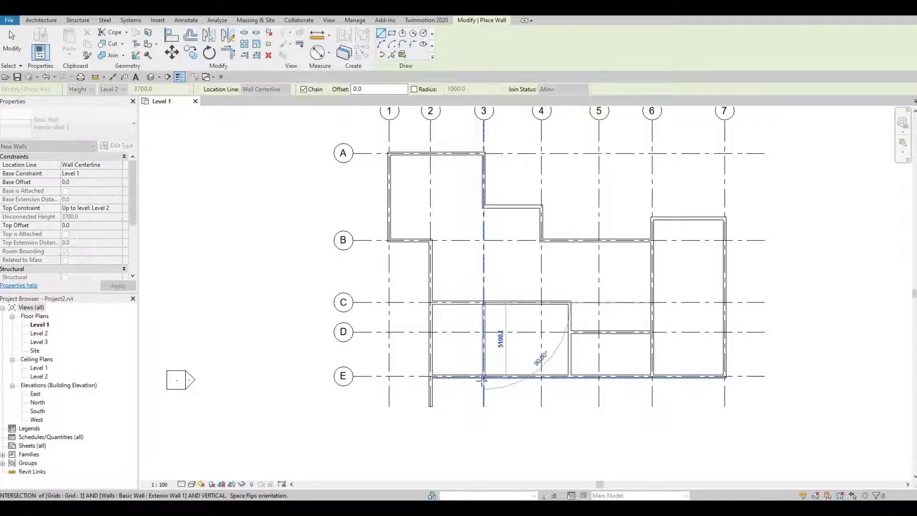
scroll(489, 350, "down", 1)
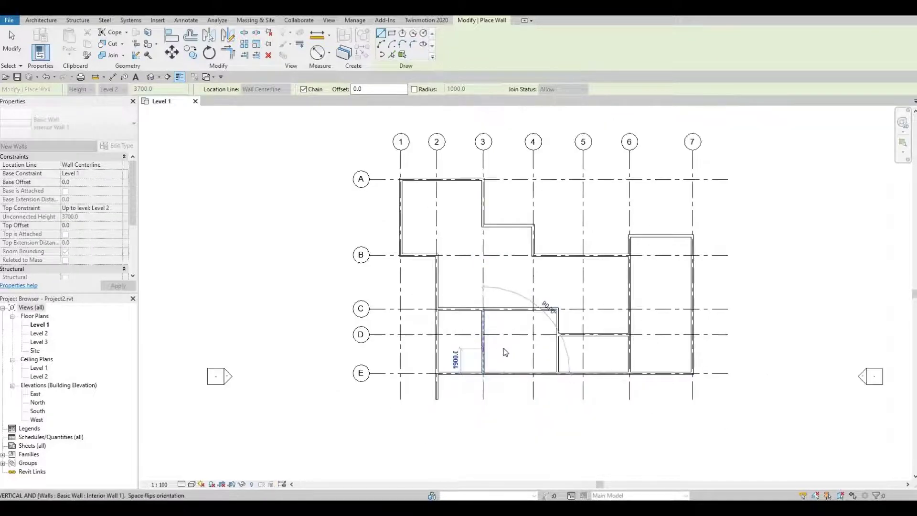
key("Escape")
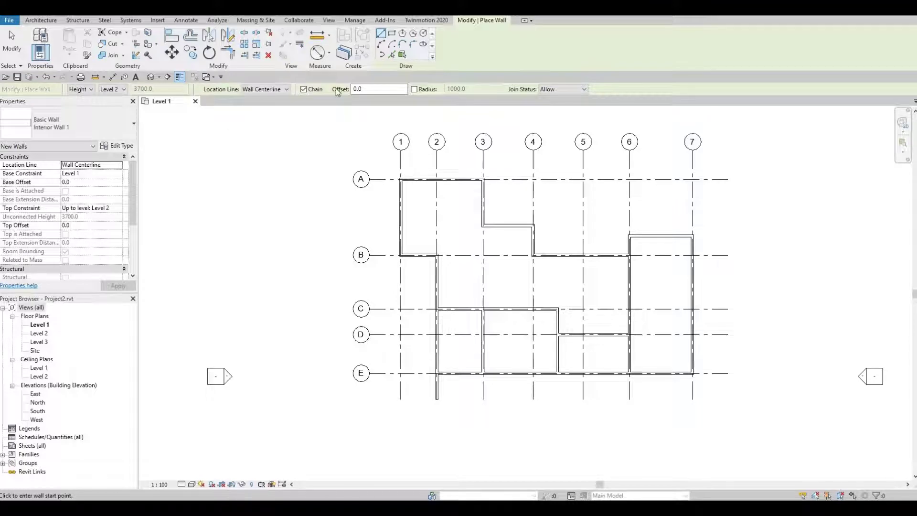
Draw an L-shaped interior wall from the grid C wall 2000 mm down to grid D, then left to the grid 3 wall.
scroll(497, 317, "up", 2)
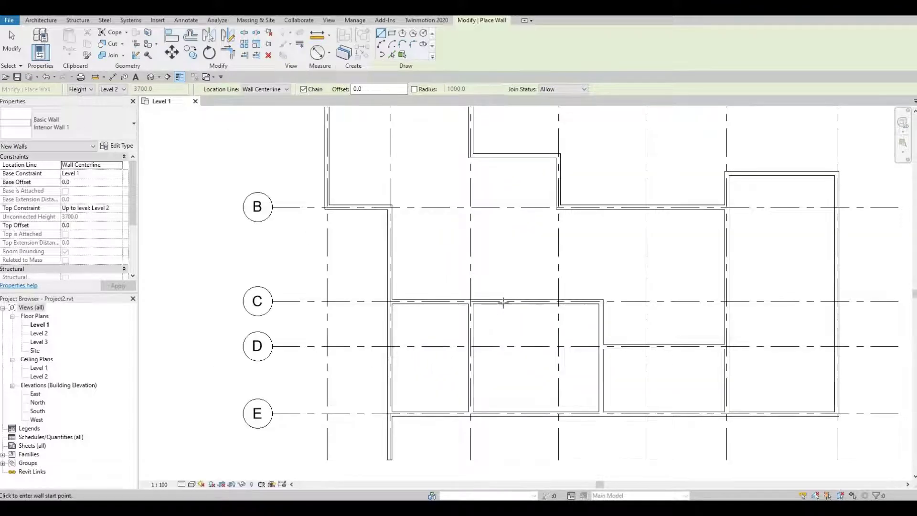
left_click(502, 302)
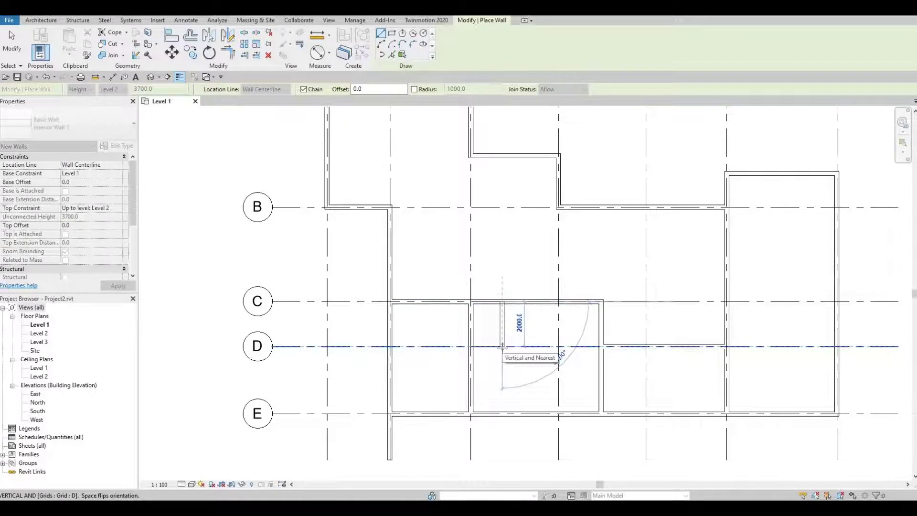
left_click(502, 344)
left_click(472, 346)
key("Escape")
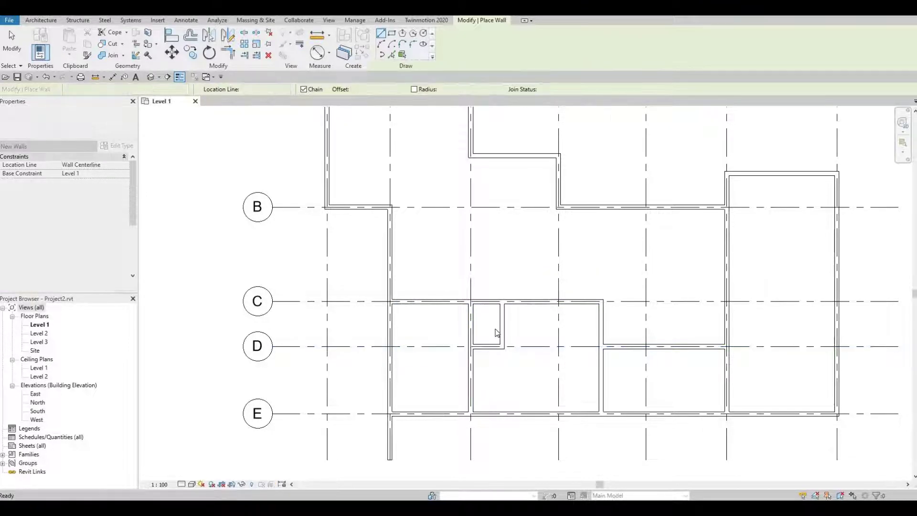
key("Escape")
Set the distance from the grid 3 wall to the short vertical interior wall between grids C and D to 1700 mm.
left_click(501, 330)
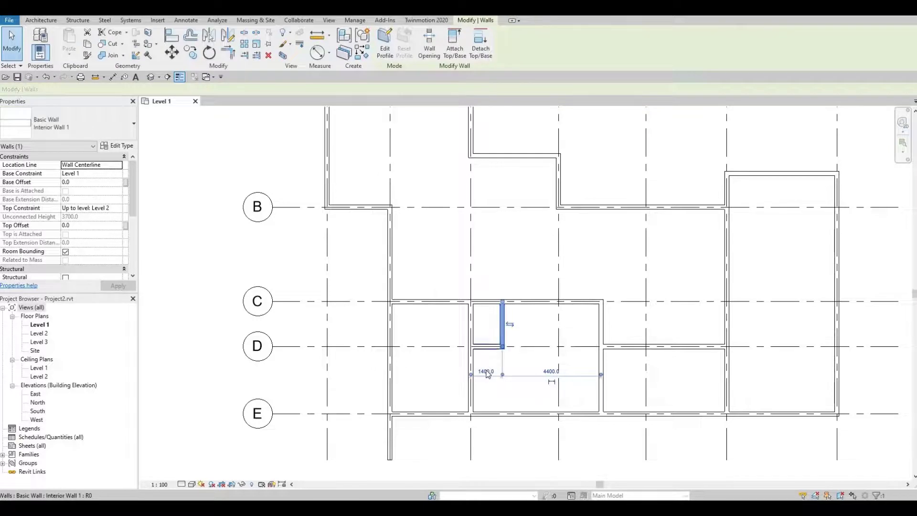
left_click(486, 372)
type("17")
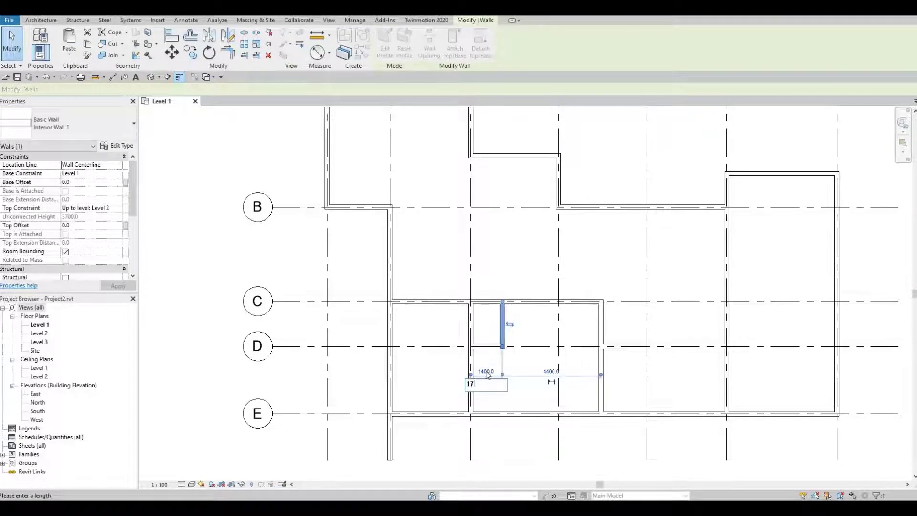
type("00")
key("Return")
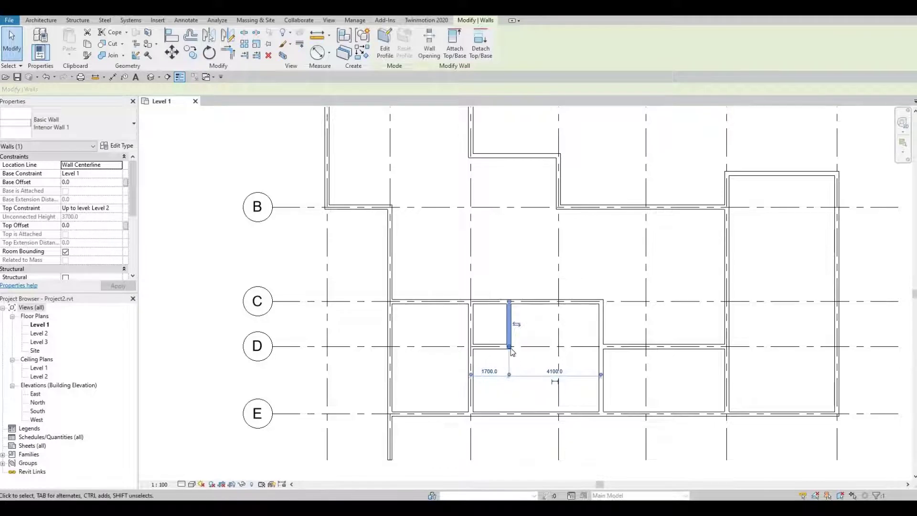
Extend the short vertical wall east of grid 3 down to the grid E exterior wall.
key("r")
key("s")
left_click(509, 301)
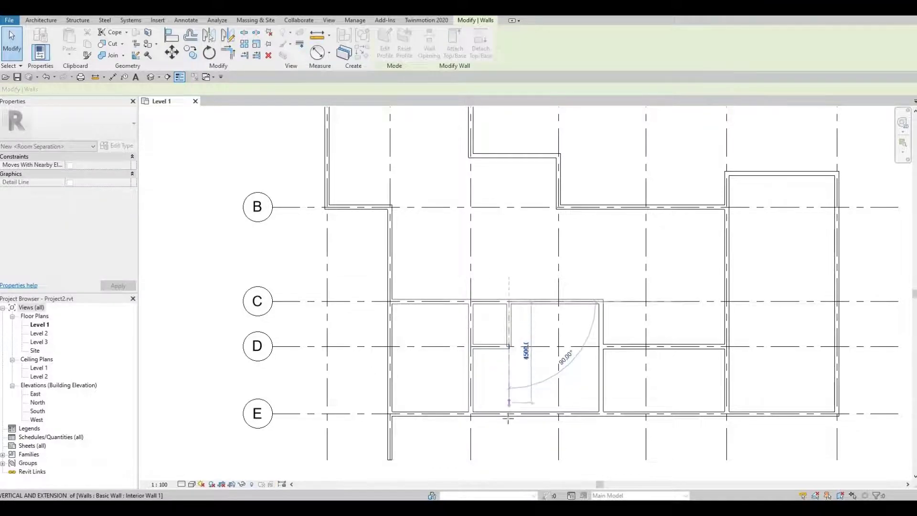
key("Escape")
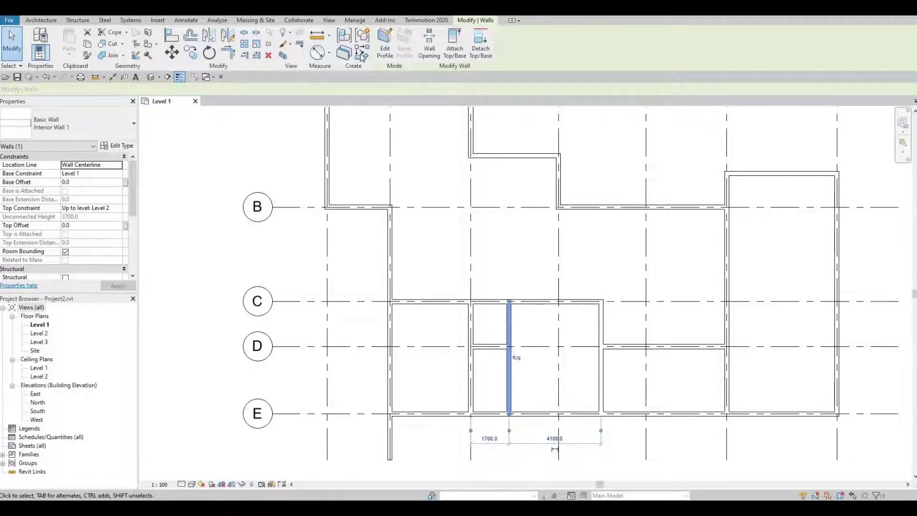
Create a similar L-shaped wall starting on grid 2 about 900 mm below grid C, running about 2000 mm right and up to the grid C wall.
key("Delete")
key("w")
key("a")
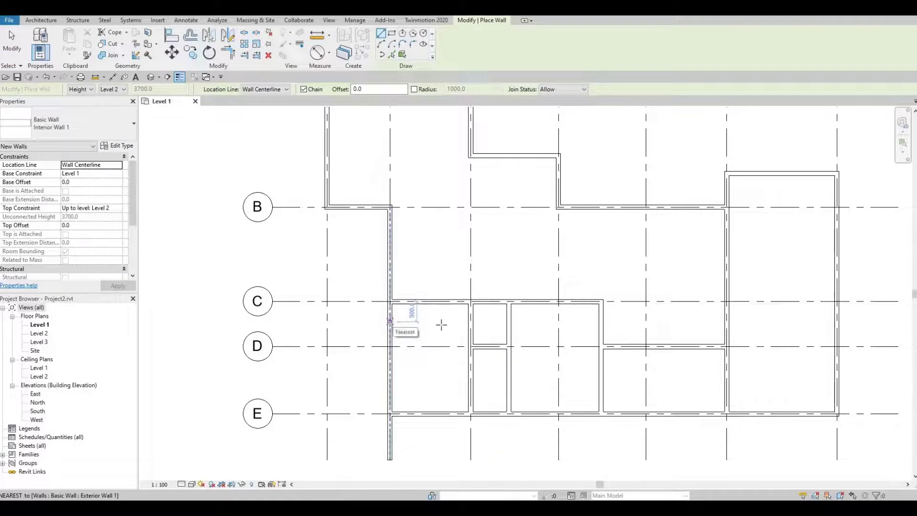
left_click(391, 321)
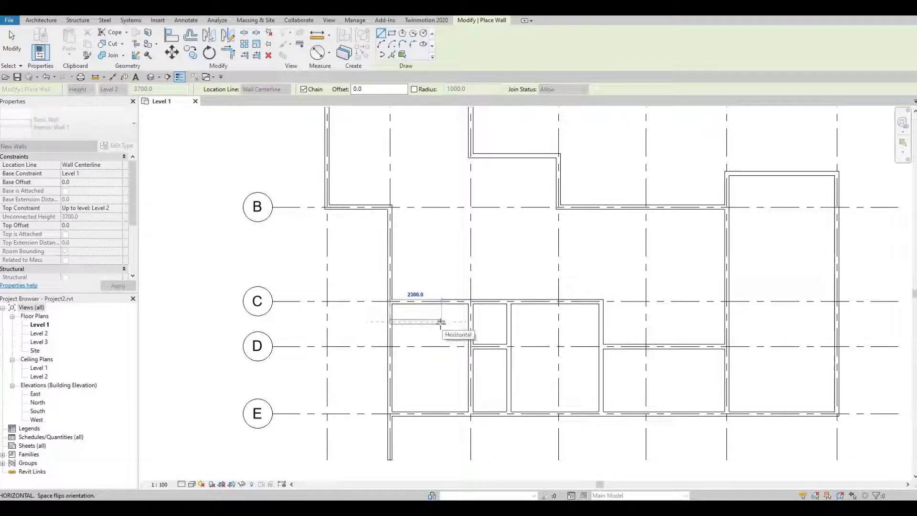
left_click(436, 322)
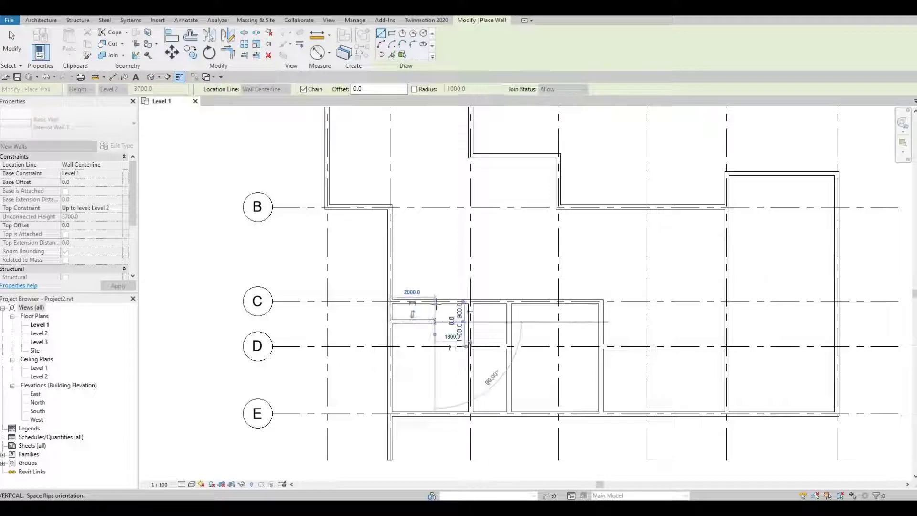
key("Escape")
key("Escape")
scroll(420, 321, "up", 2)
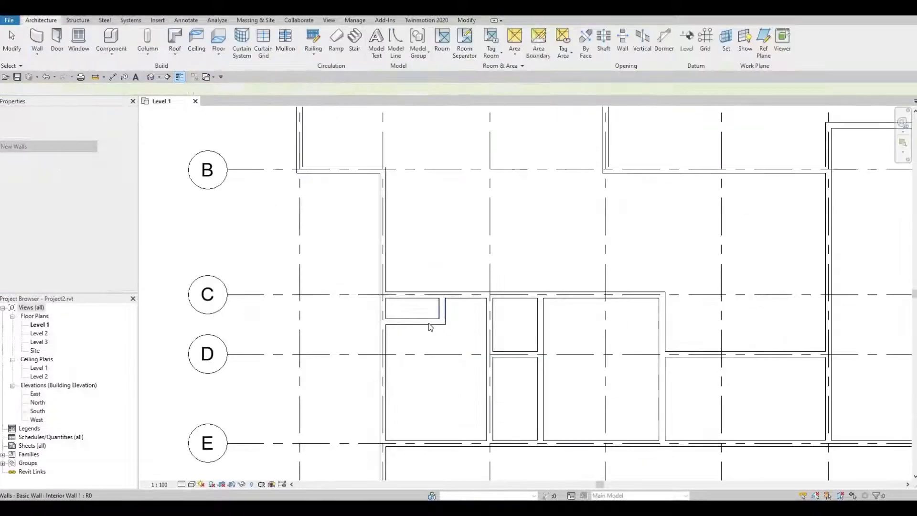
left_click(428, 322)
left_click(468, 310)
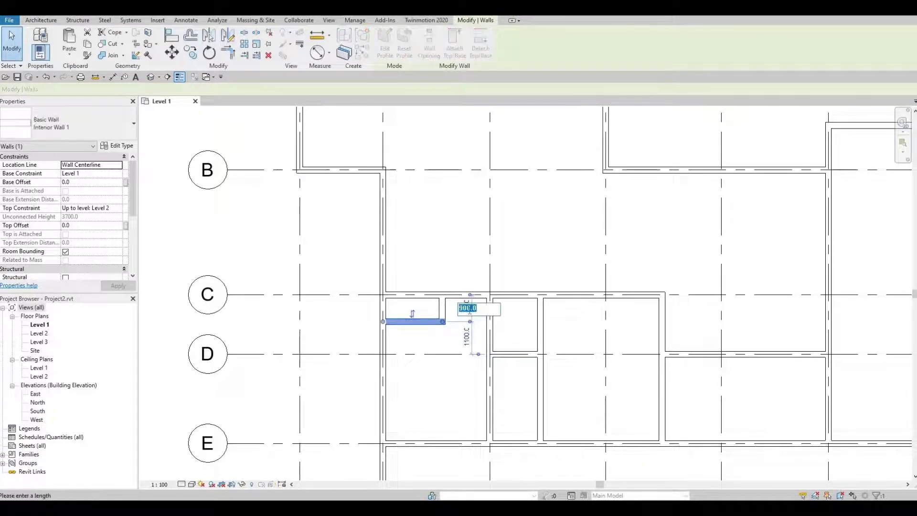
type("1000")
key("Return")
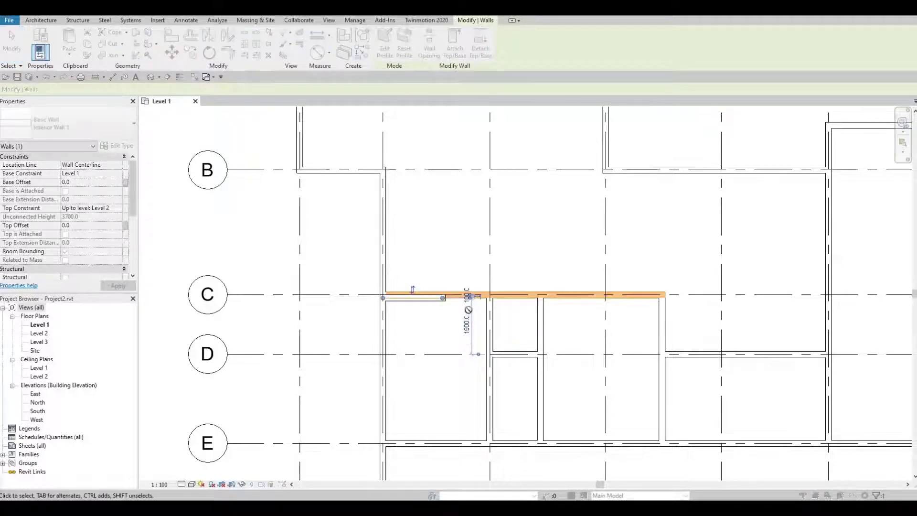
key("Escape")
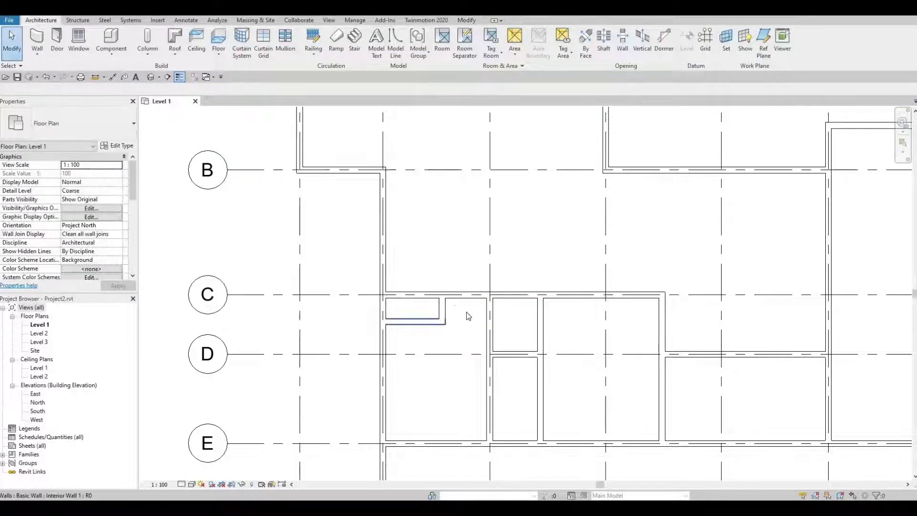
Set the distance from grid C to the small enclosure's horizontal wall beside grid 2 to 1000 mm.
left_click(429, 320)
left_click(467, 308)
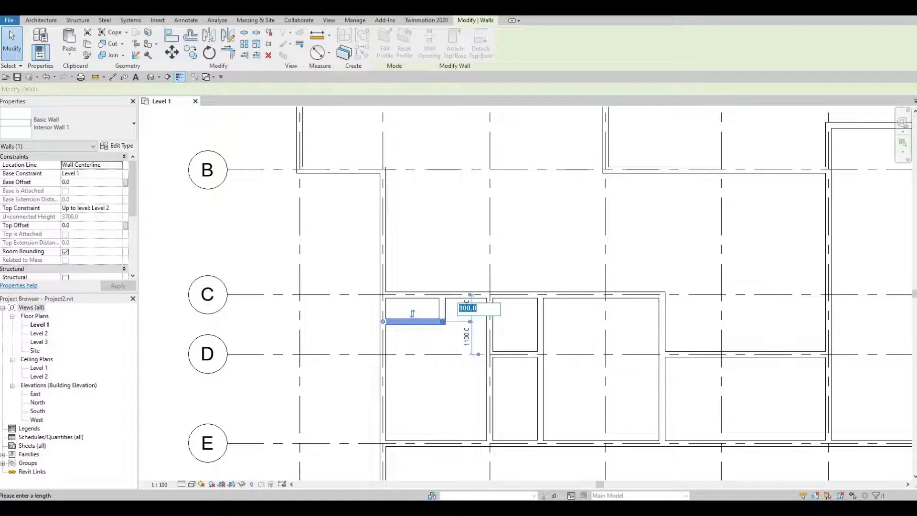
type("1000")
key("Return")
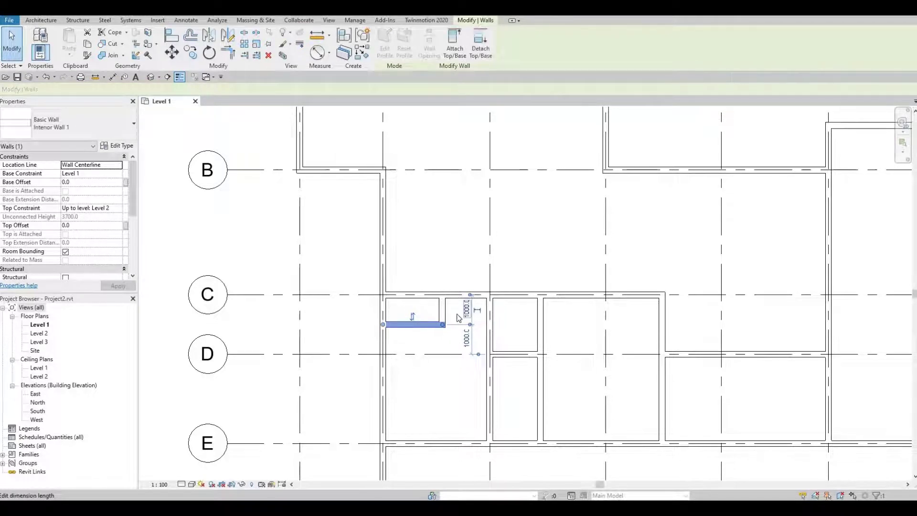
middle_click_drag(425, 392, 422, 341)
key("Escape")
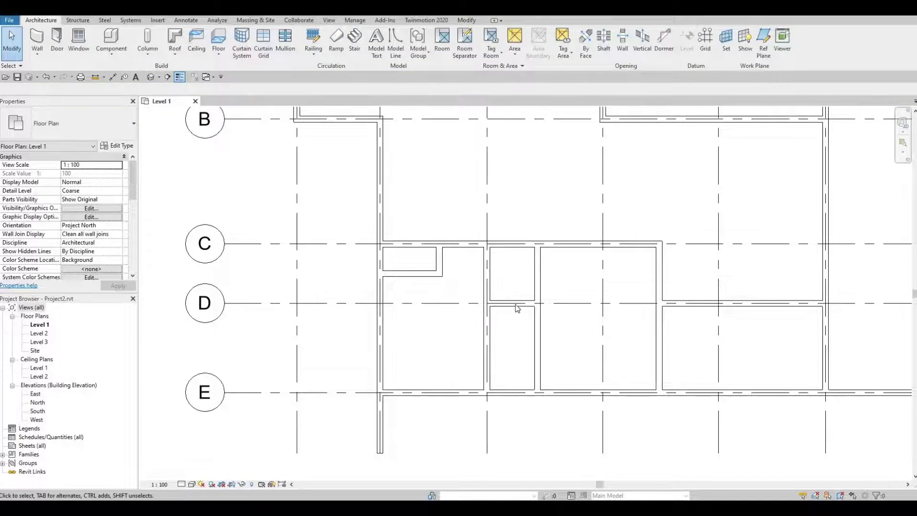
left_click(499, 301)
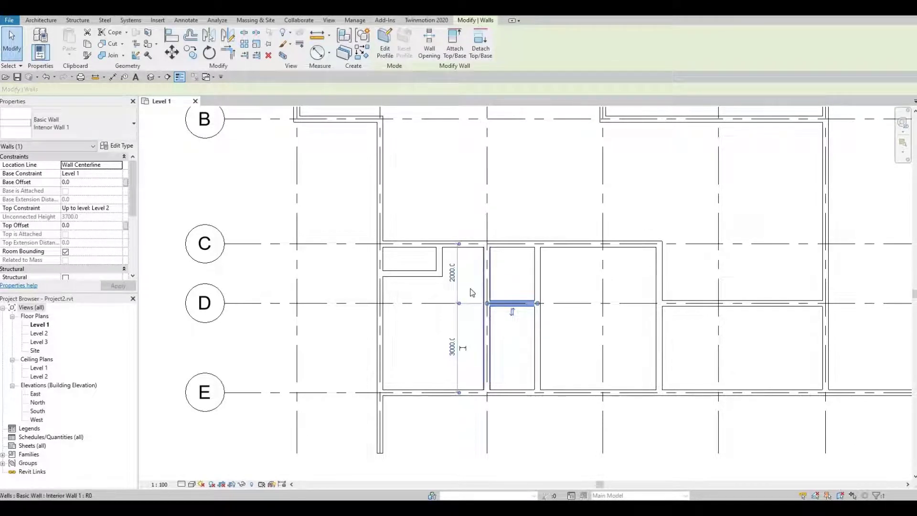
scroll(477, 315, "down", 2)
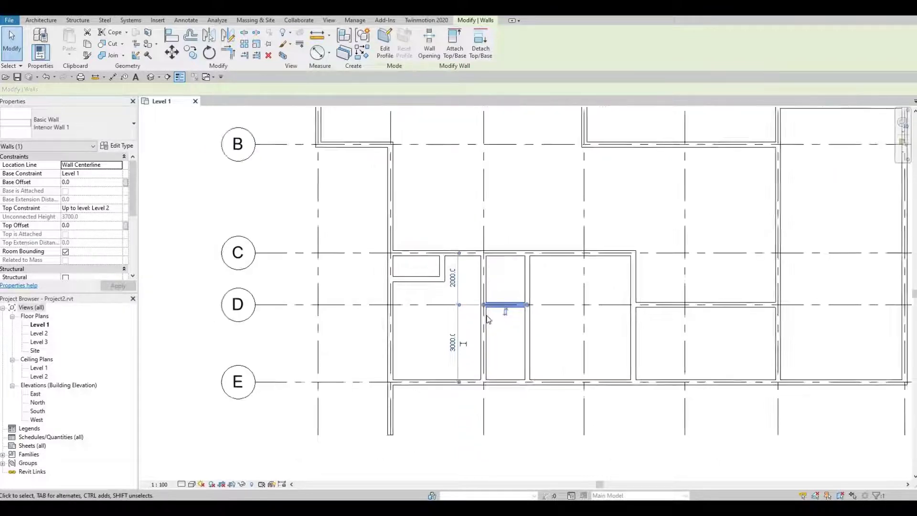
scroll(488, 306, "up", 3)
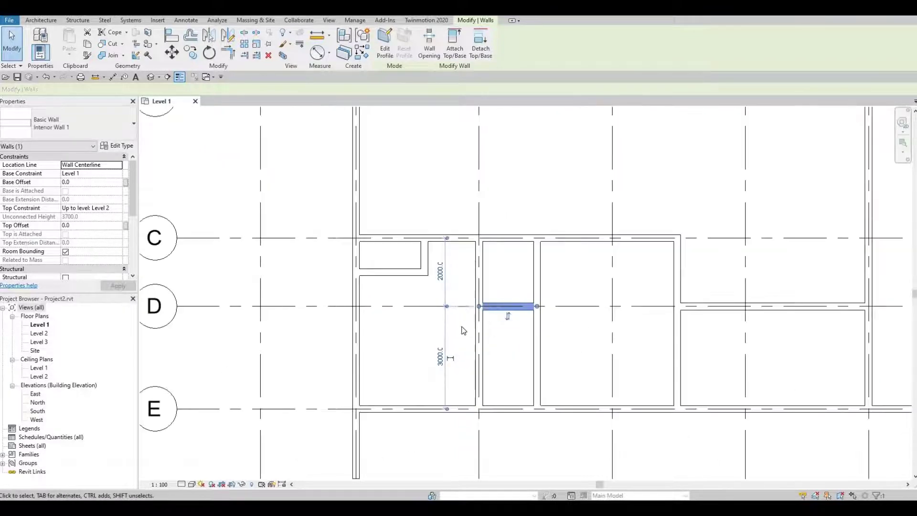
left_click(463, 331)
scroll(434, 332, "down", 1)
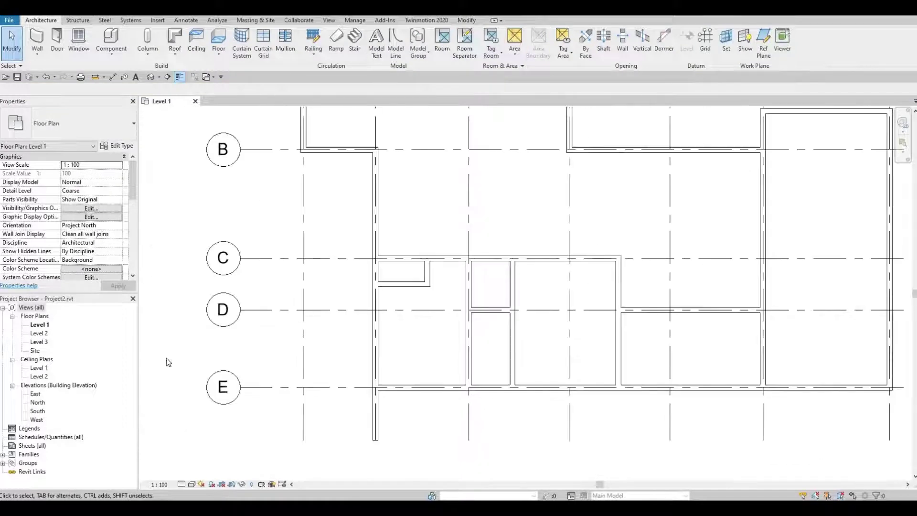
middle_click_drag(223, 387, 229, 358)
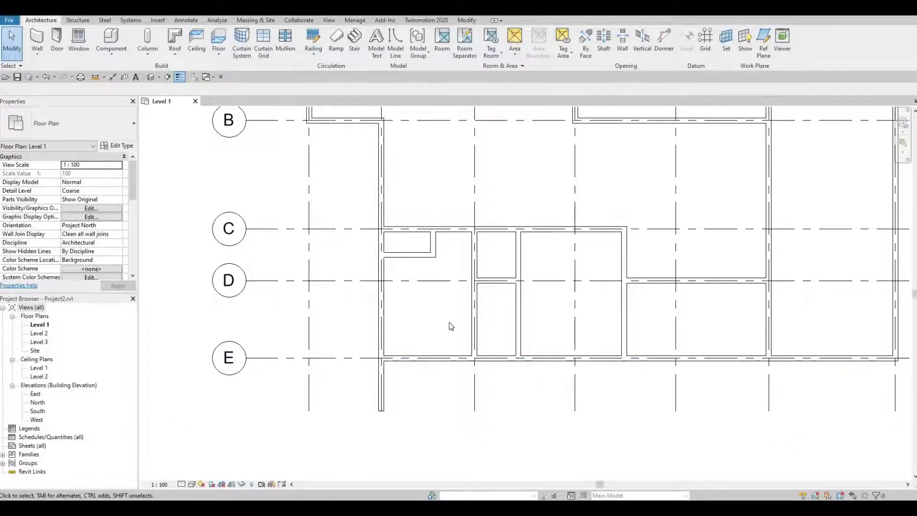
Nudge the short horizontal interior wall on grid D, just east of grid 3, downward until it sits 2300 mm below grid C.
scroll(510, 277, "up", 1)
left_click(518, 279)
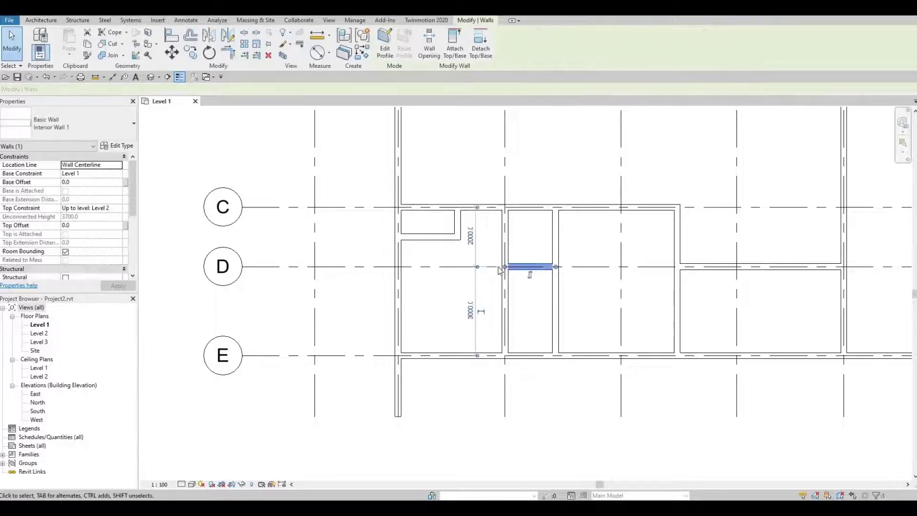
key("Down")
key("Down")
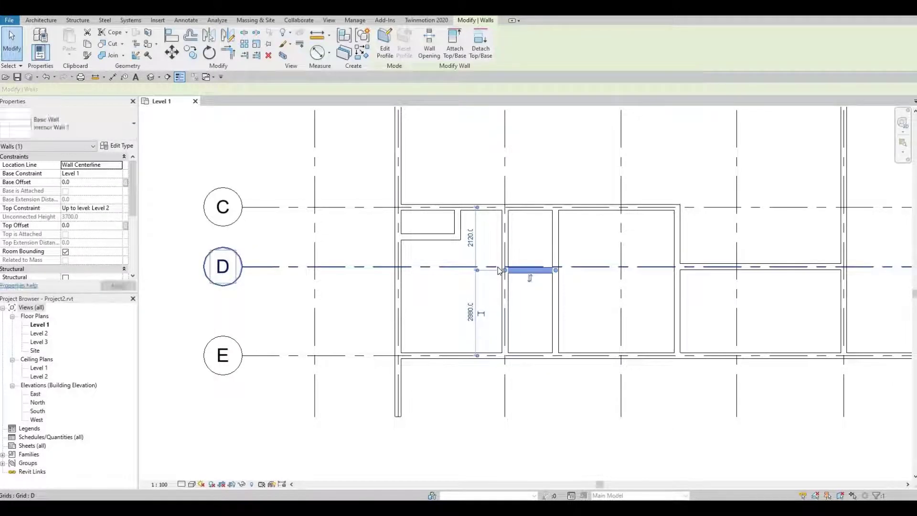
key("Down")
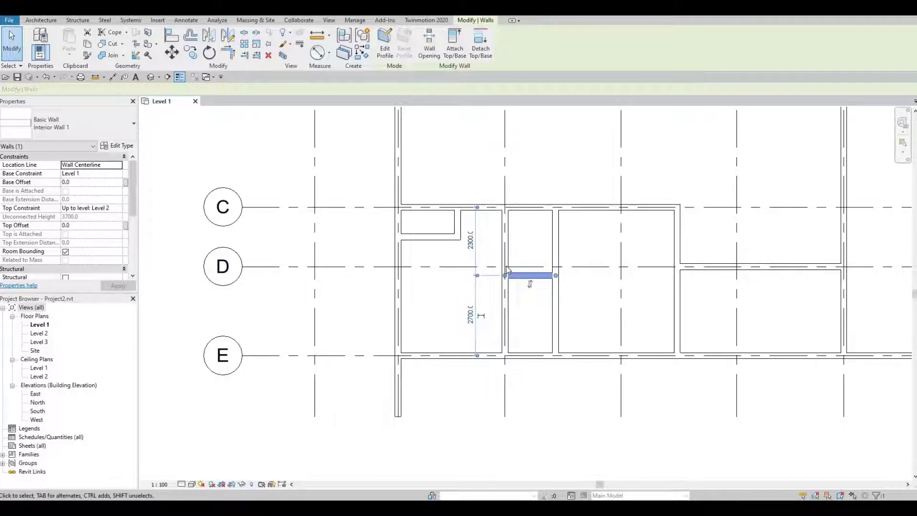
left_click(618, 300)
Create a similar U-shaped wall from the grid 5 and D intersection, about 1700 mm down, then right and back up to the grid D wall.
middle_click_drag(588, 311, 308, 299)
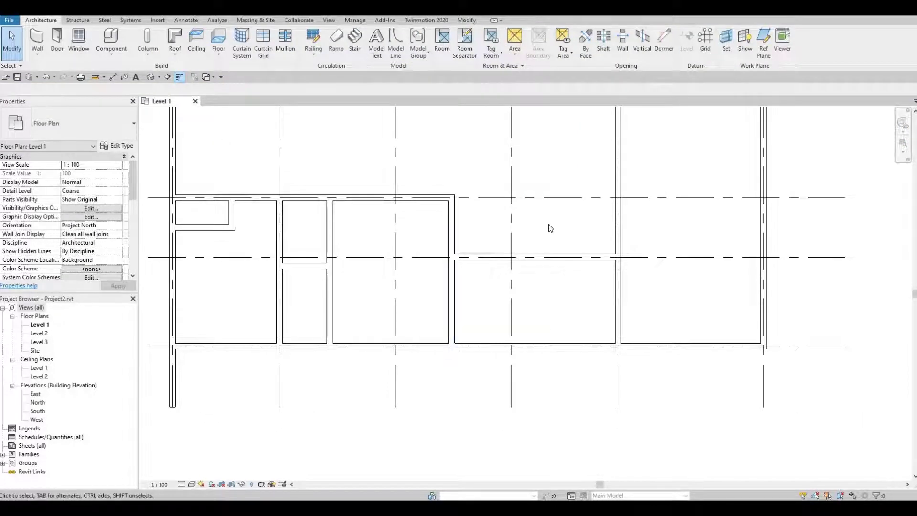
left_click(620, 272)
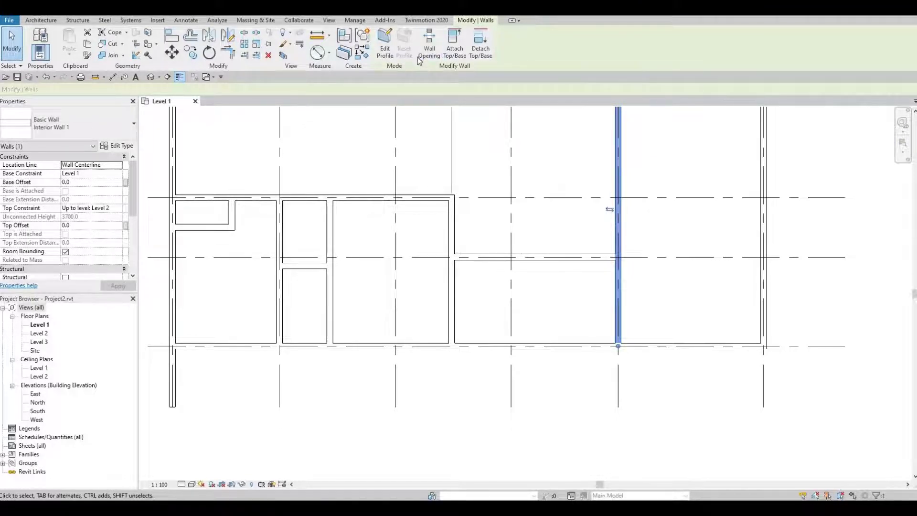
left_click(361, 54)
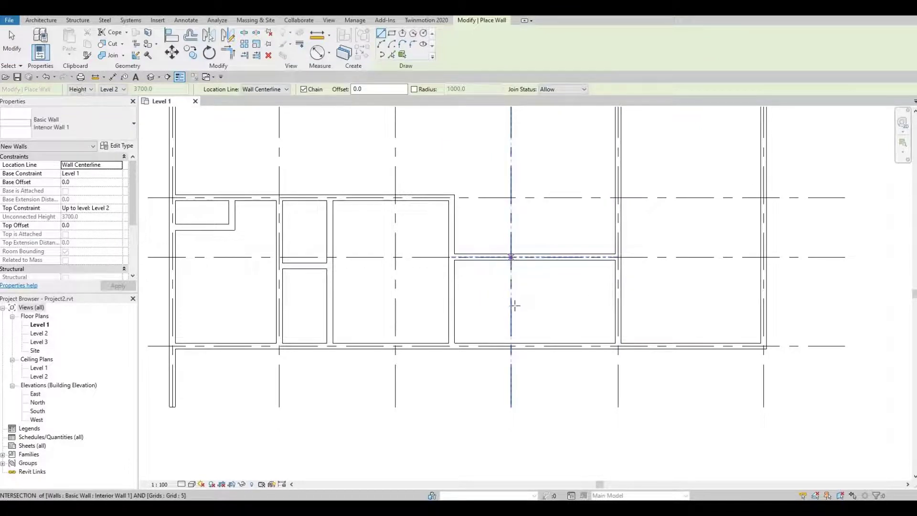
left_click(511, 258)
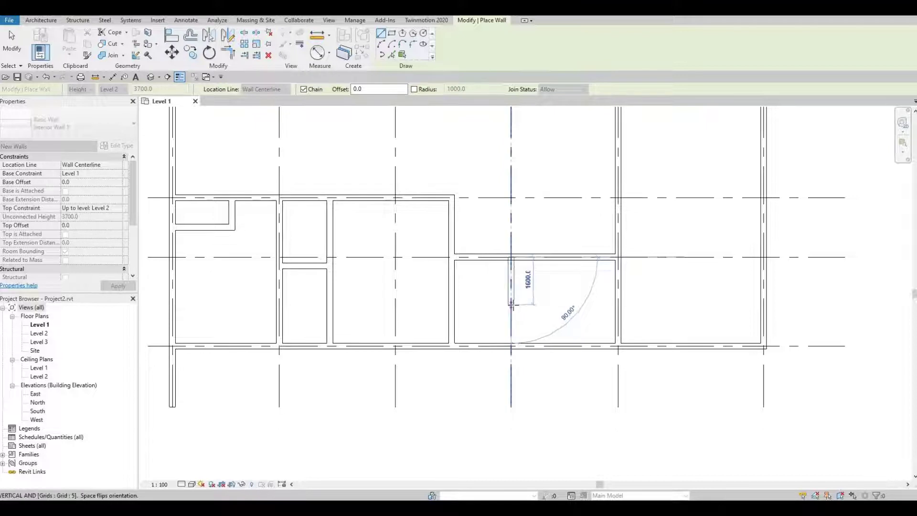
left_click(511, 307)
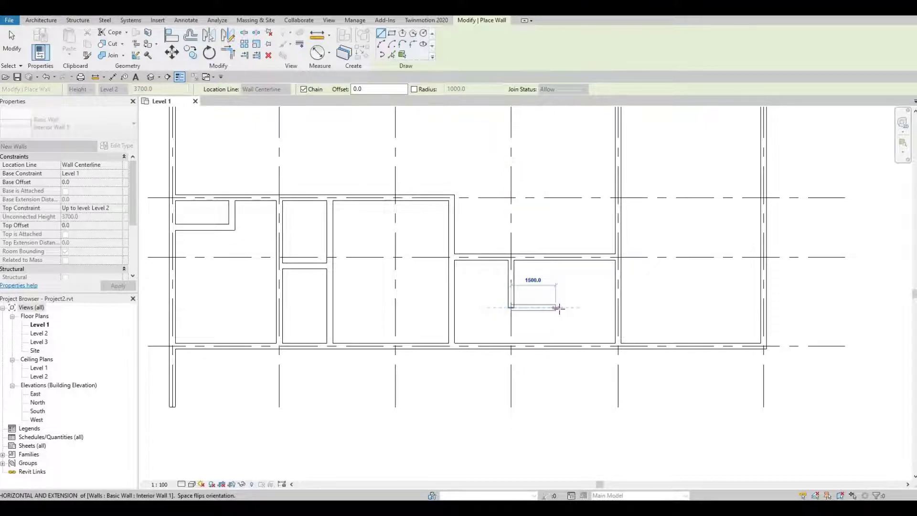
left_click(559, 307)
left_click(559, 260)
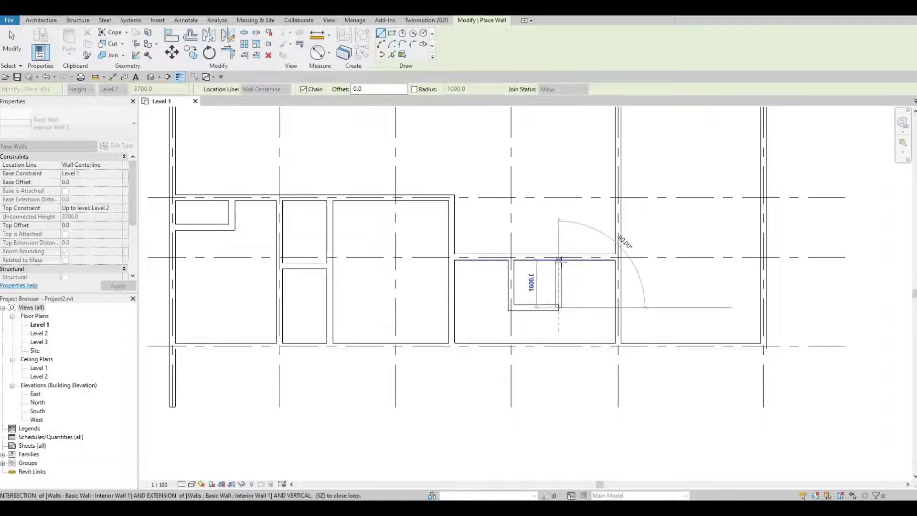
key("Escape")
key("Escape")
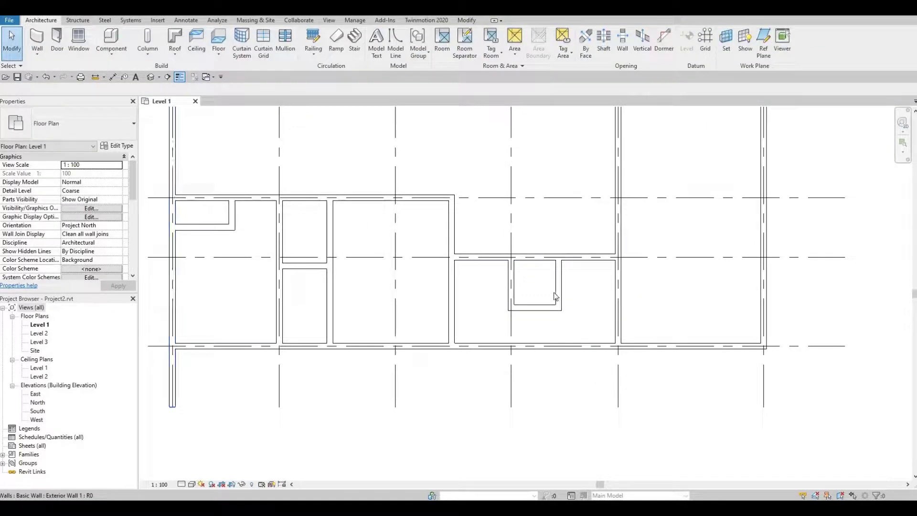
Position the small enclosure's lower wall 1900 mm below grid D and its right wall 1300 mm from grid 5.
left_click(534, 307)
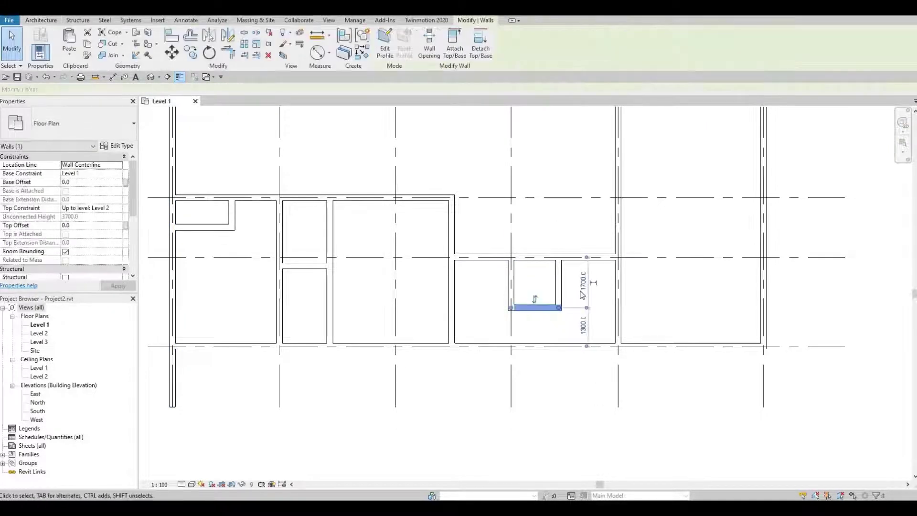
left_click(584, 283)
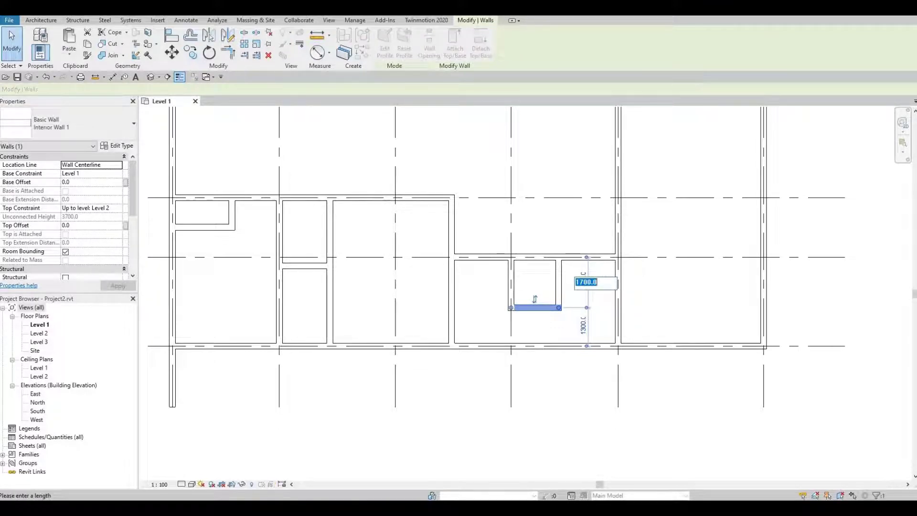
key("Return")
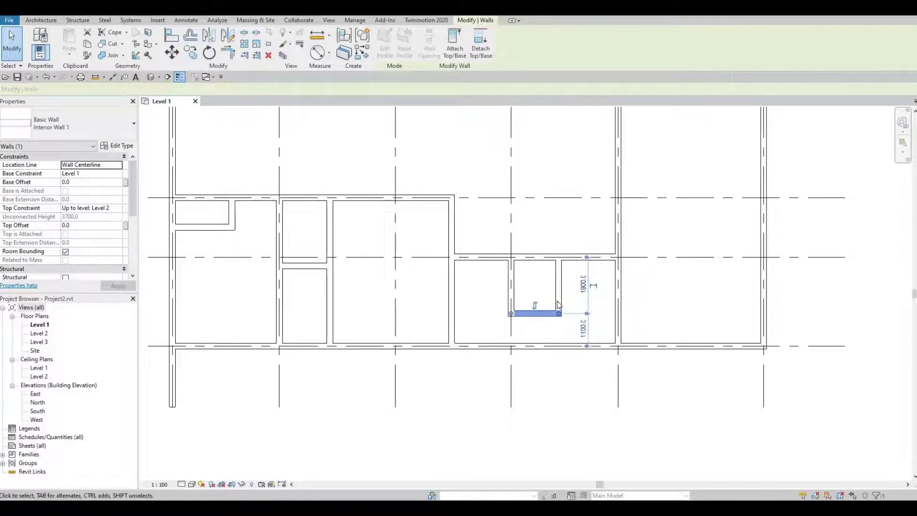
left_click(559, 286)
left_click(534, 223)
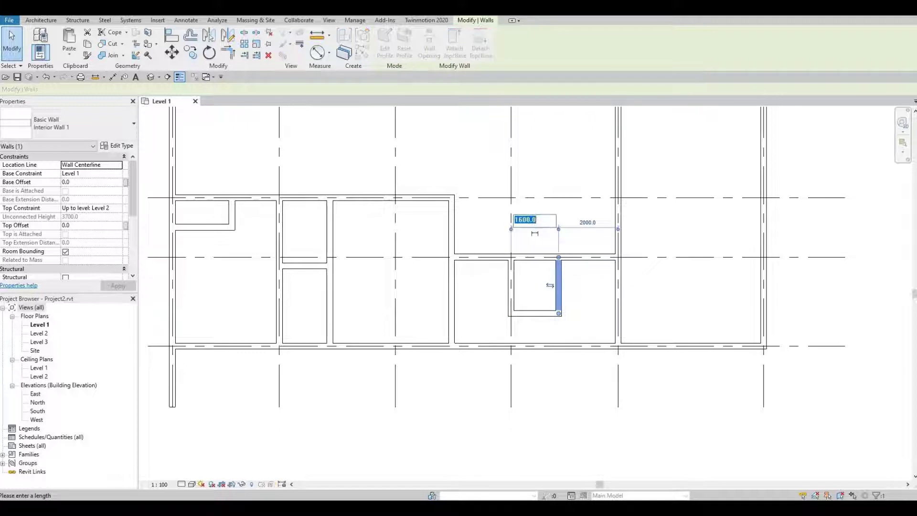
type("1300")
key("Return")
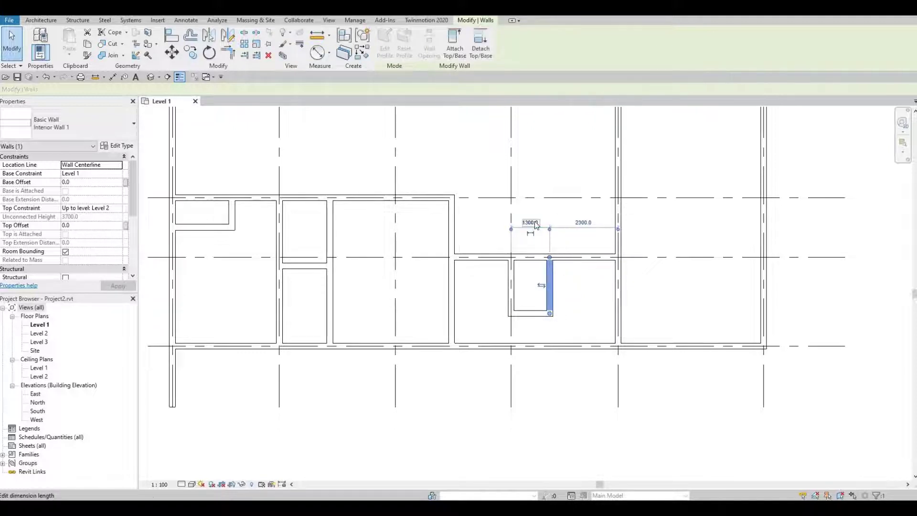
key("Escape")
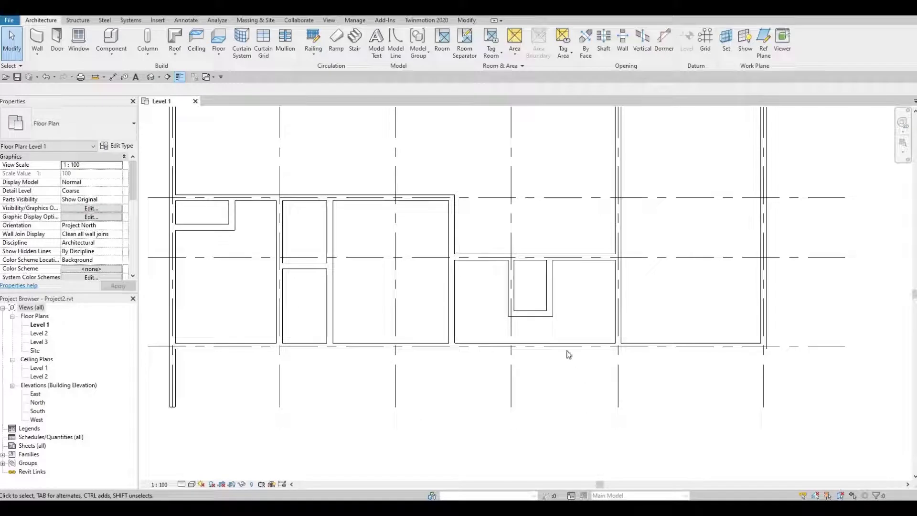
Extend the right wall of the enclosure beside grid 5 down to the exterior wall on grid E.
left_click(552, 315)
left_click_drag(549, 316, 549, 345)
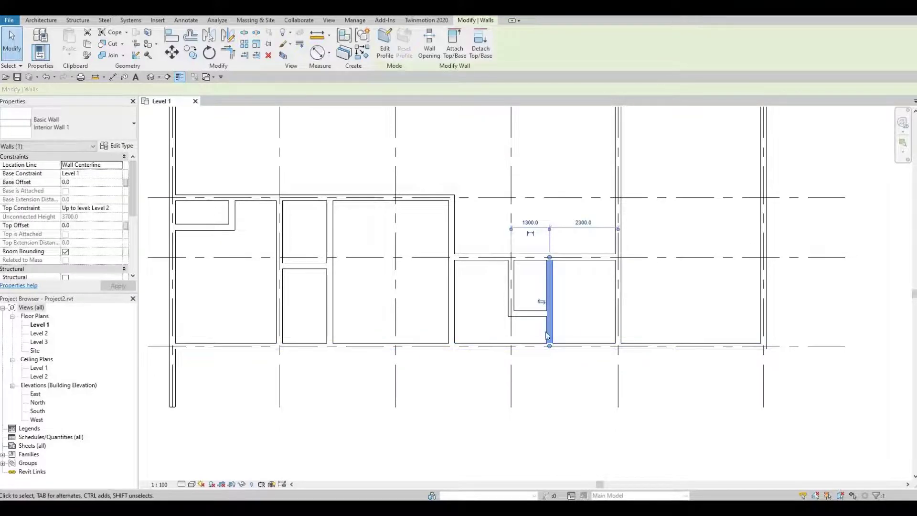
middle_click_drag(597, 314, 533, 327)
key("Escape")
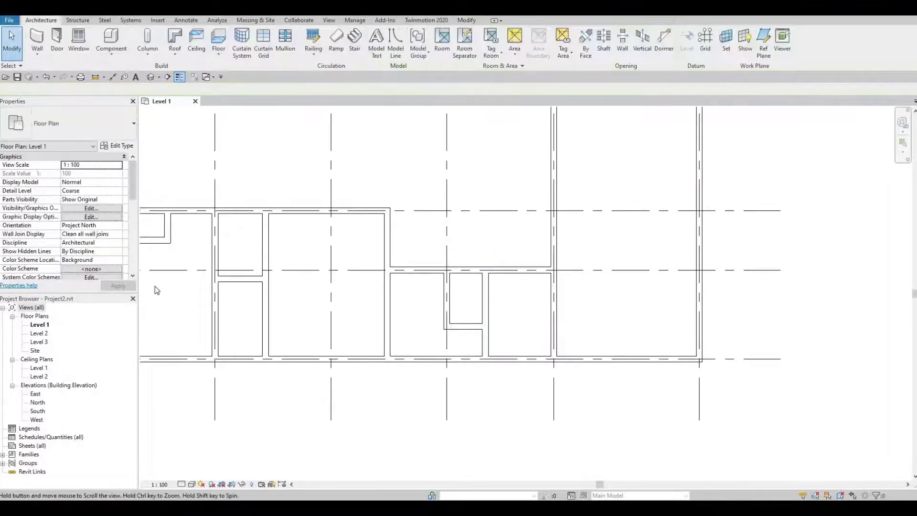
Create a similar horizontal interior wall from grid 6 to the grid 7 exterior wall, about 700 mm above grid C.
left_click(487, 310)
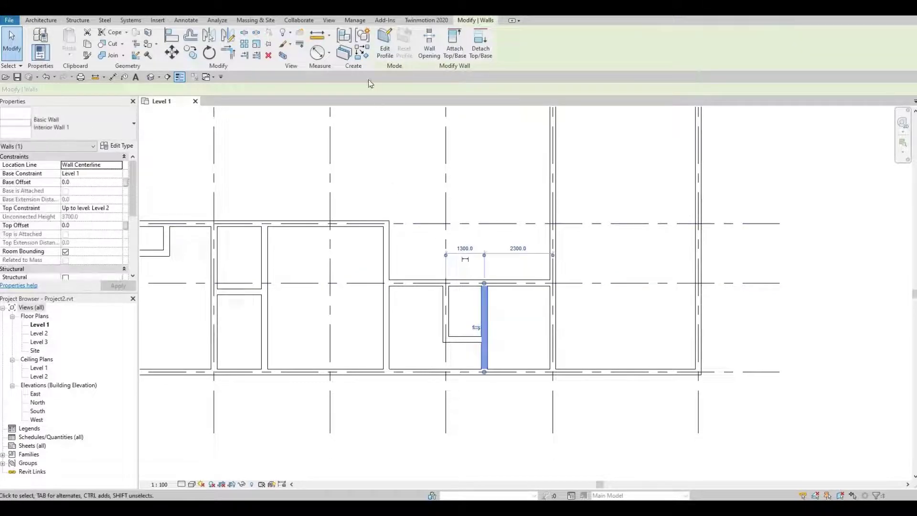
left_click(362, 52)
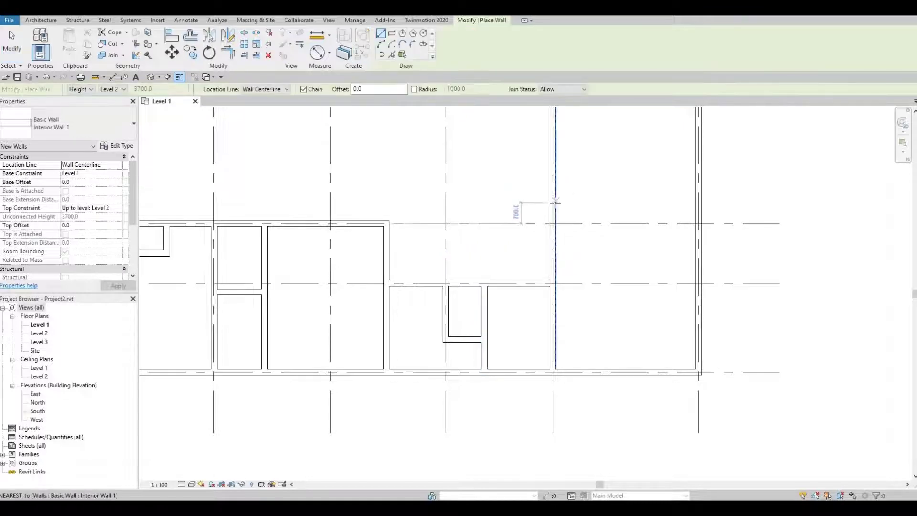
left_click(554, 203)
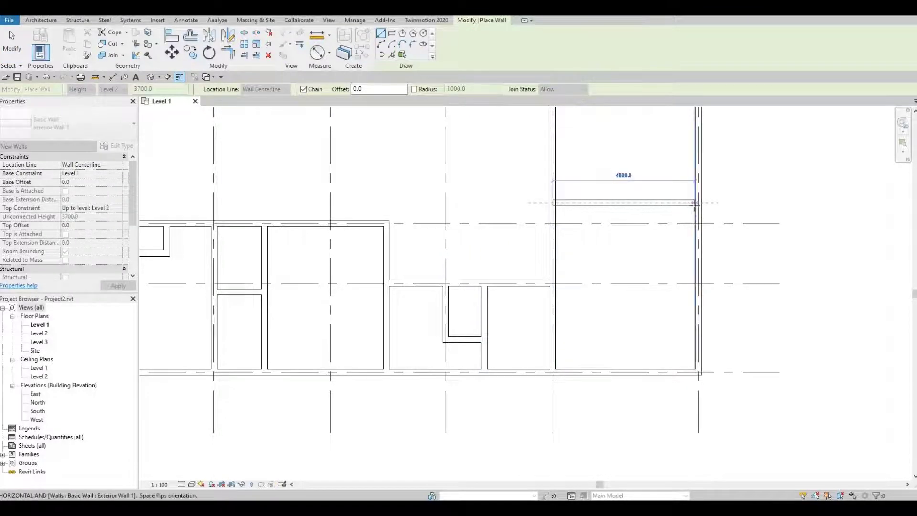
left_click(697, 203)
key("Escape")
key("Escape")
Set the distance from grid C to the horizontal wall between grids 6 and 7 to 1200 mm.
left_click(664, 204)
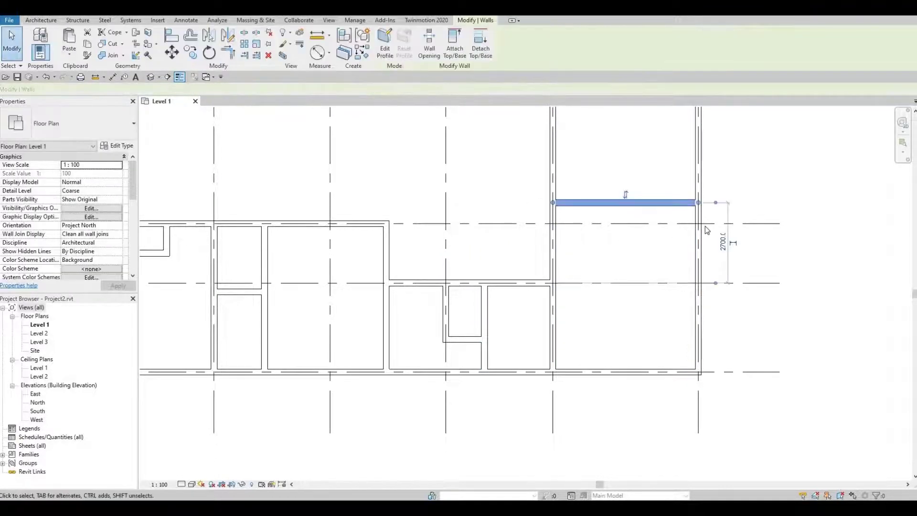
left_click_drag(717, 287, 715, 223)
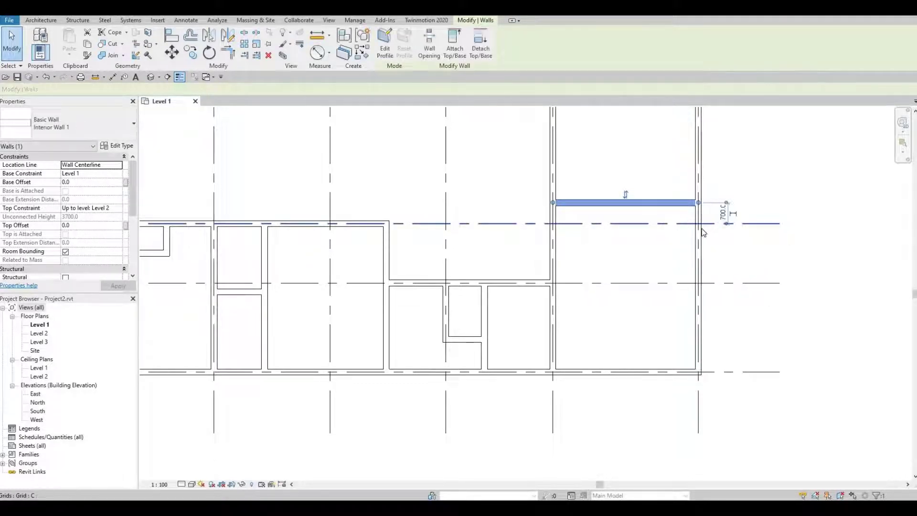
left_click(723, 215)
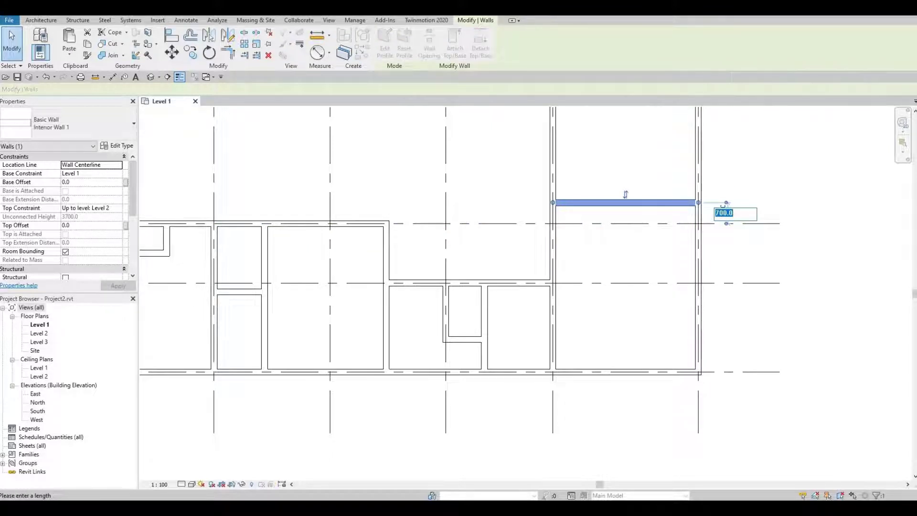
type("1200")
key("Return")
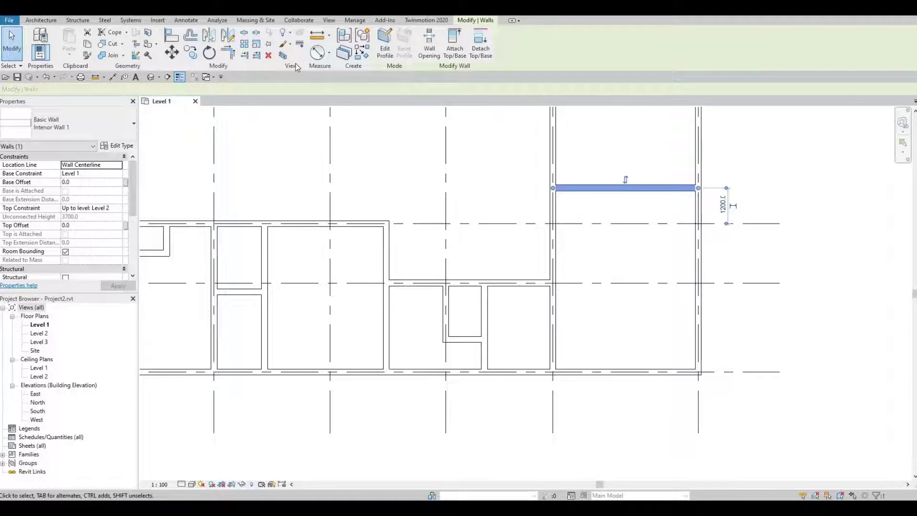
Create a similar U-shaped wall from the grid 7 and D intersection, about 3000 mm left, 2000 mm up to grid C, then back to grid 7.
left_click(364, 56)
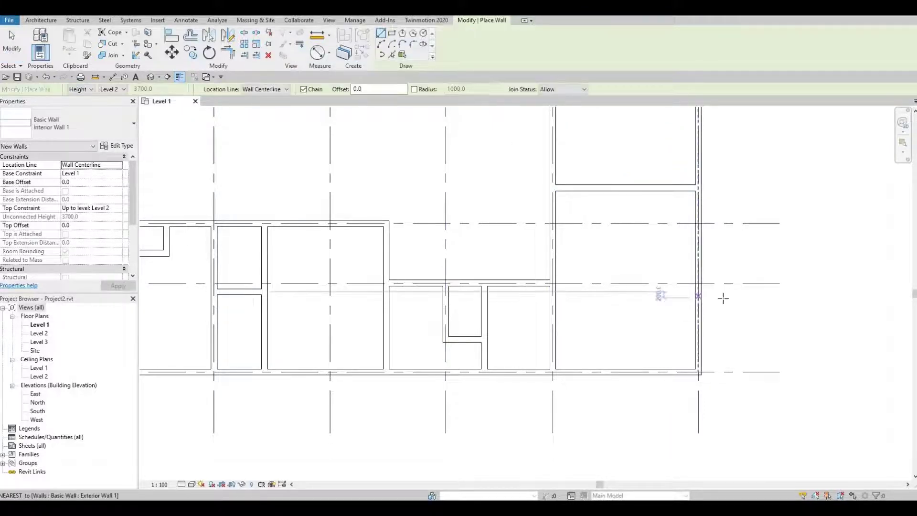
left_click(698, 283)
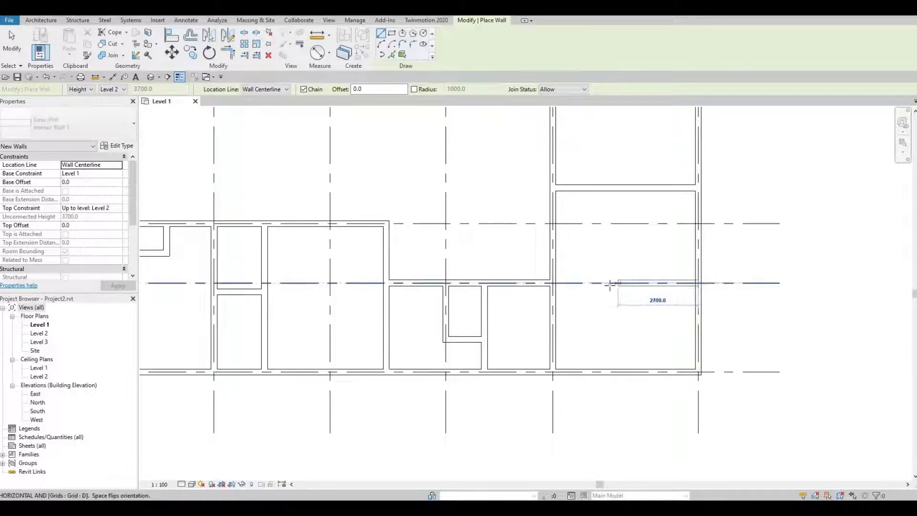
left_click(609, 233)
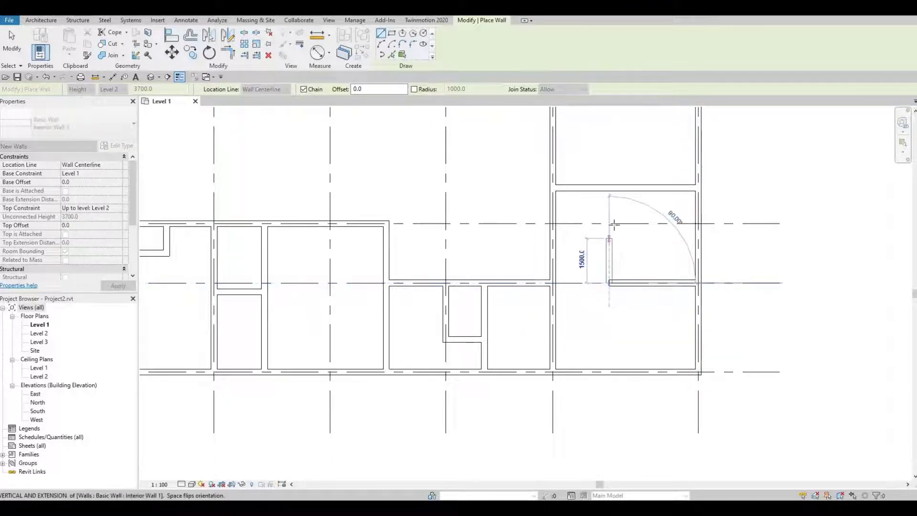
left_click(609, 223)
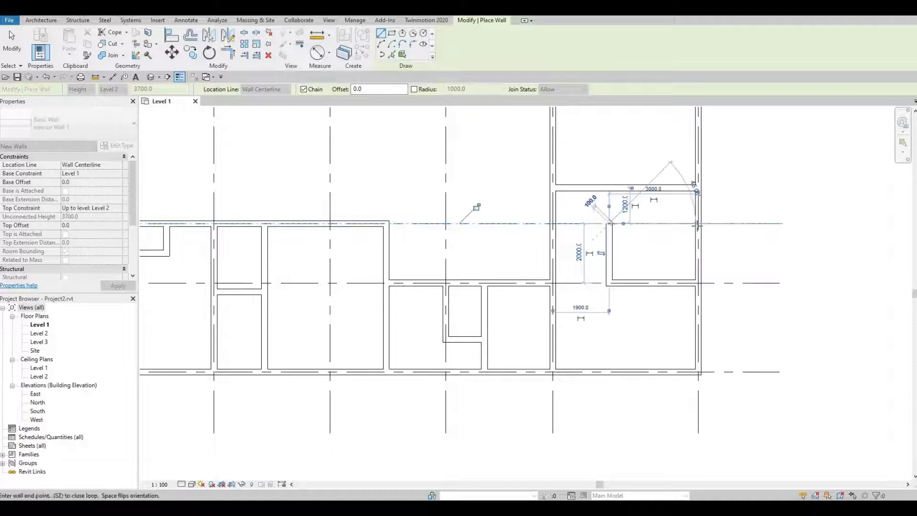
left_click(697, 223)
key("Escape")
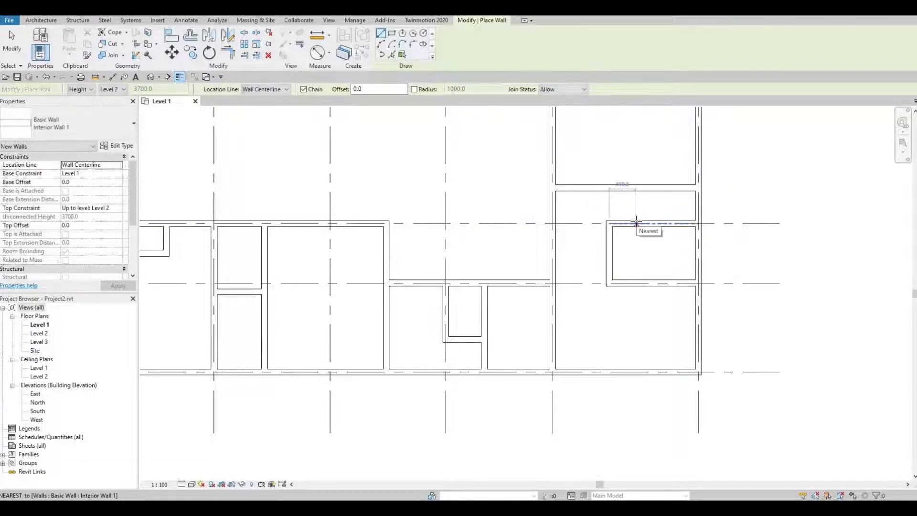
Draw a short vertical wall about 2100 mm left of grid 7, joining the grid C wall to the horizontal wall above it.
left_click(636, 223)
left_click(628, 280)
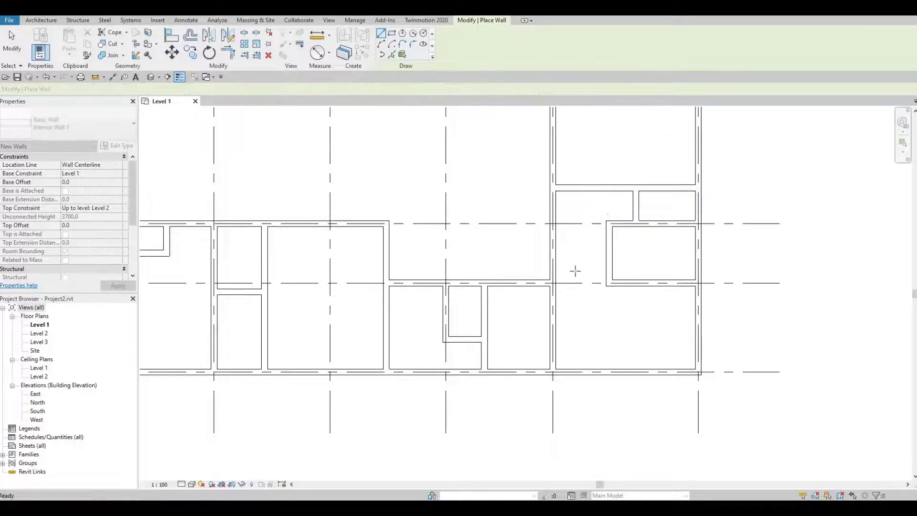
key("Escape")
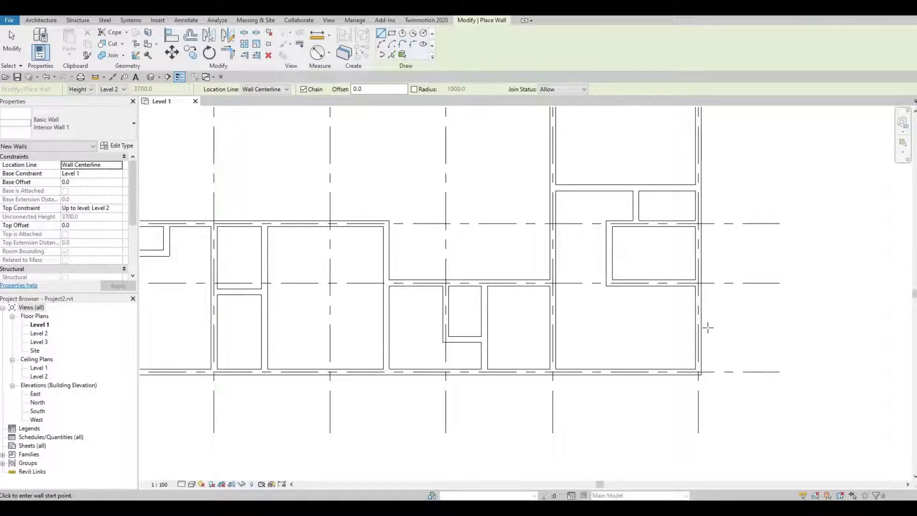
key("Escape")
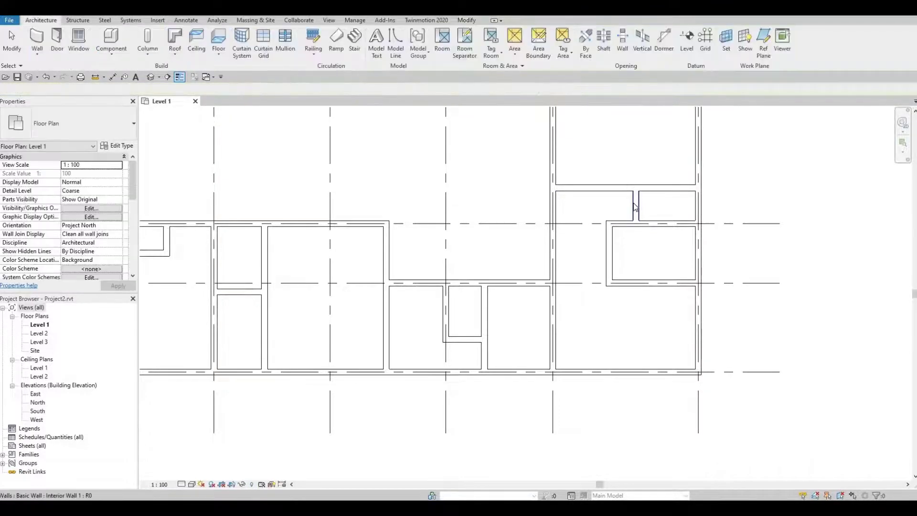
Set the distance from the short vertical wall above grid C to grid 7 to 2300 mm.
left_click(636, 206)
left_click(669, 153)
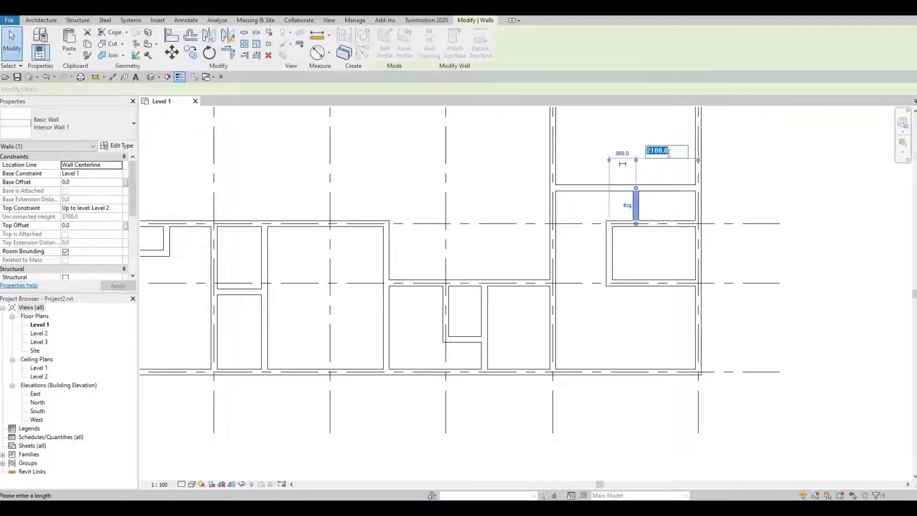
type("2300")
key("Return")
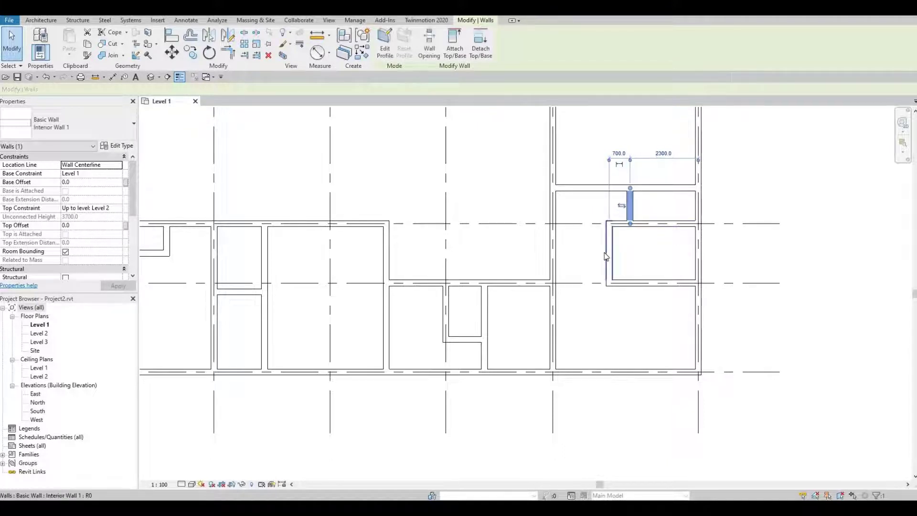
Set the distance from grid 6 to the left wall of the enclosure between grids C and D to 1800 mm.
left_click(605, 253)
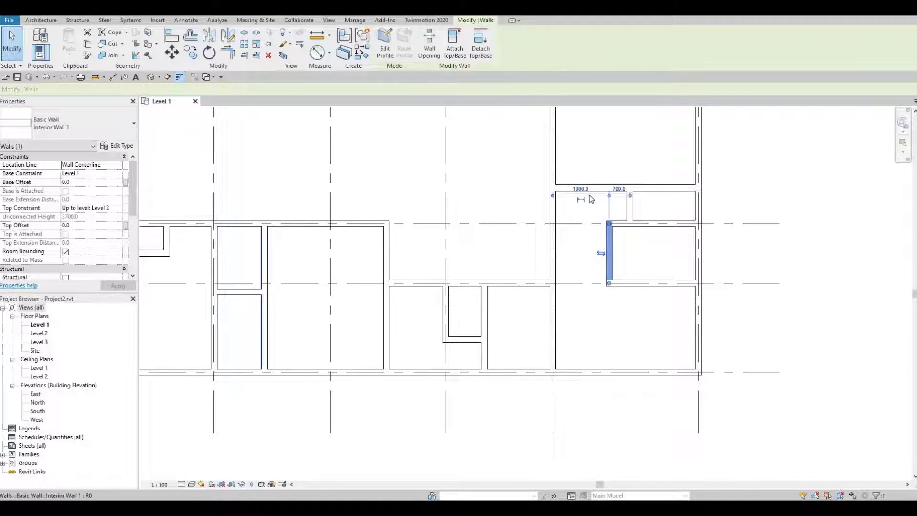
left_click(580, 189)
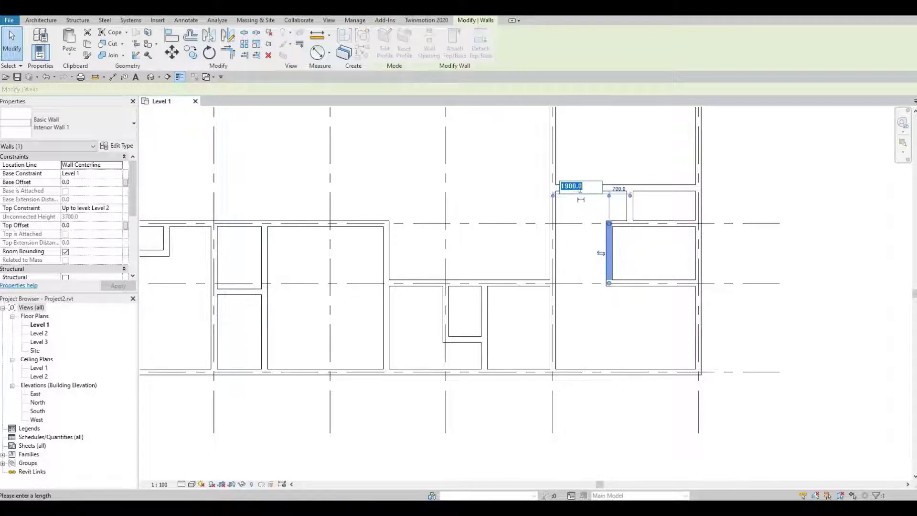
type("18")
key("Return")
key("Escape")
Place 0762 x 2032mm M_Single-Flush doors in the small enclosure's right wall, on grid 2 between B and C, and on grid C just past grid 3.
middle_click_drag(215, 324, 255, 314)
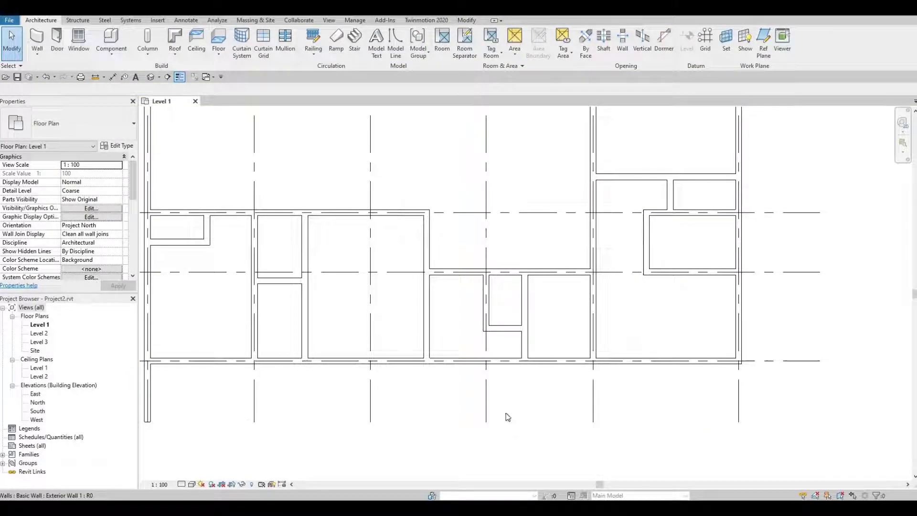
scroll(442, 318, "down", 3)
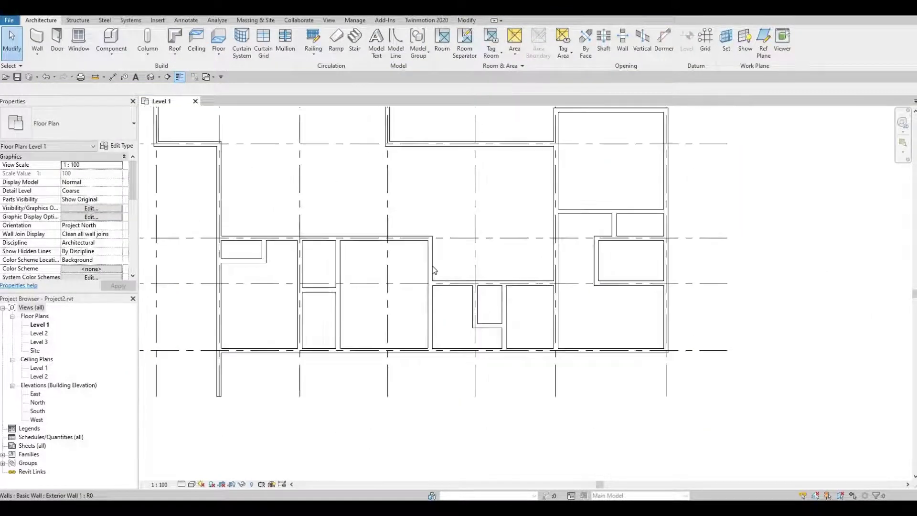
middle_click_drag(454, 323, 524, 327)
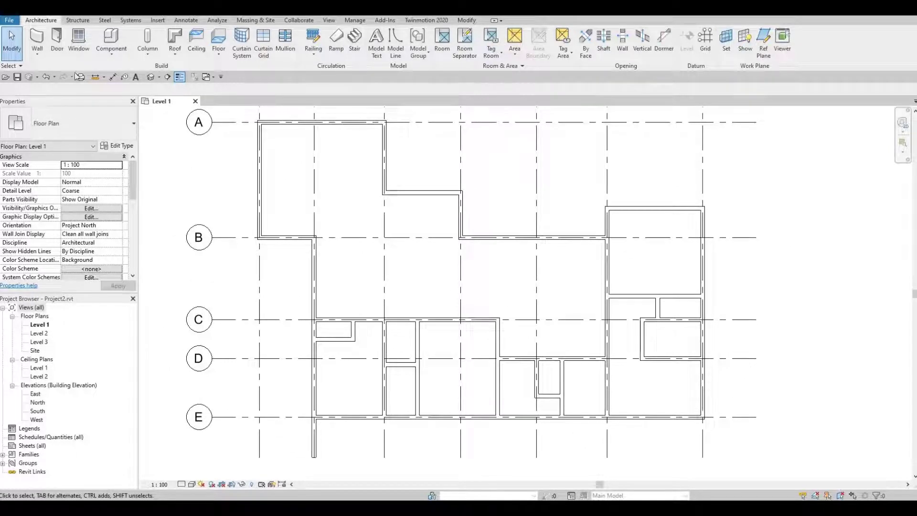
left_click(57, 40)
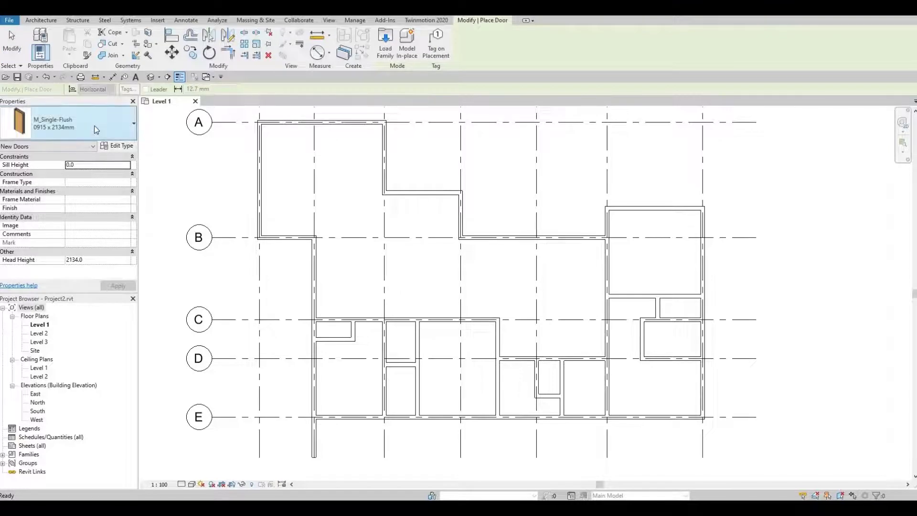
left_click(95, 129)
left_click(45, 178)
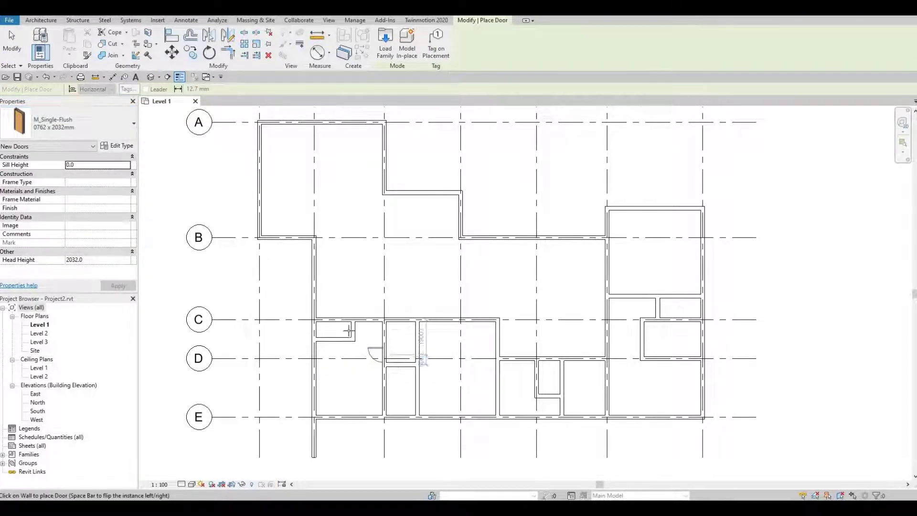
scroll(381, 355, "up", 1)
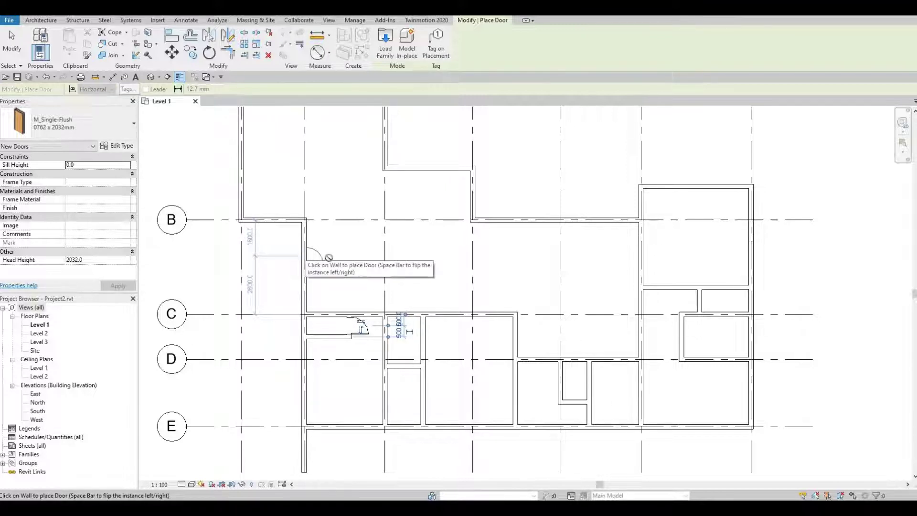
left_click(305, 256)
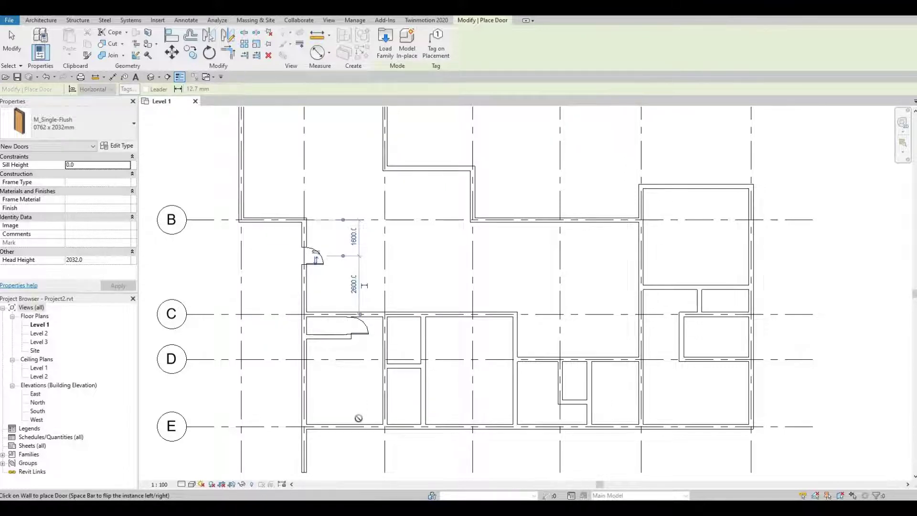
left_click(398, 315)
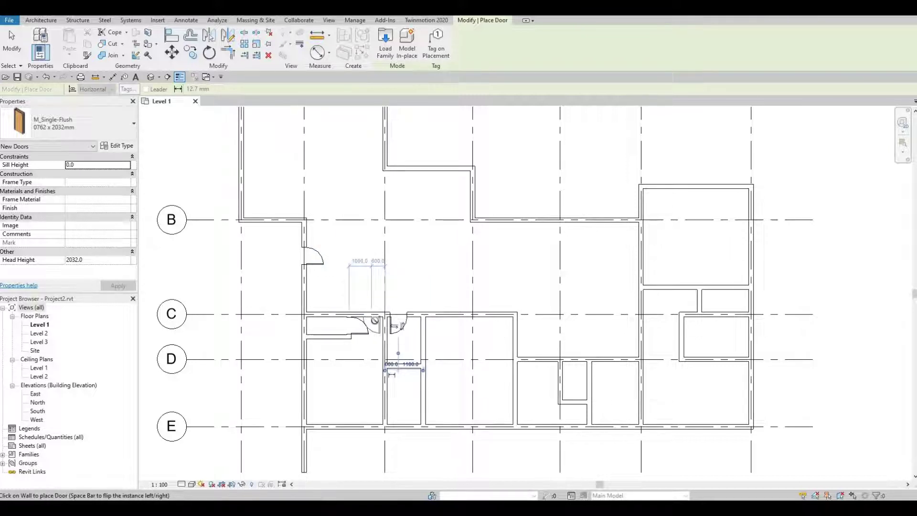
Place 0762 x 2032mm single-flush doors on grid C before grid 3, on grid 3 below D, near grid 5, and in the enclosure's left wall.
left_click(373, 316)
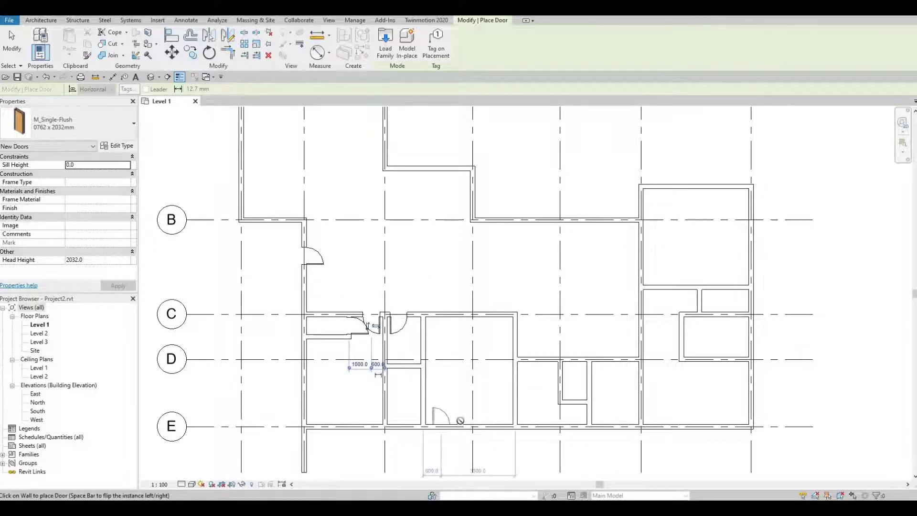
left_click(386, 378)
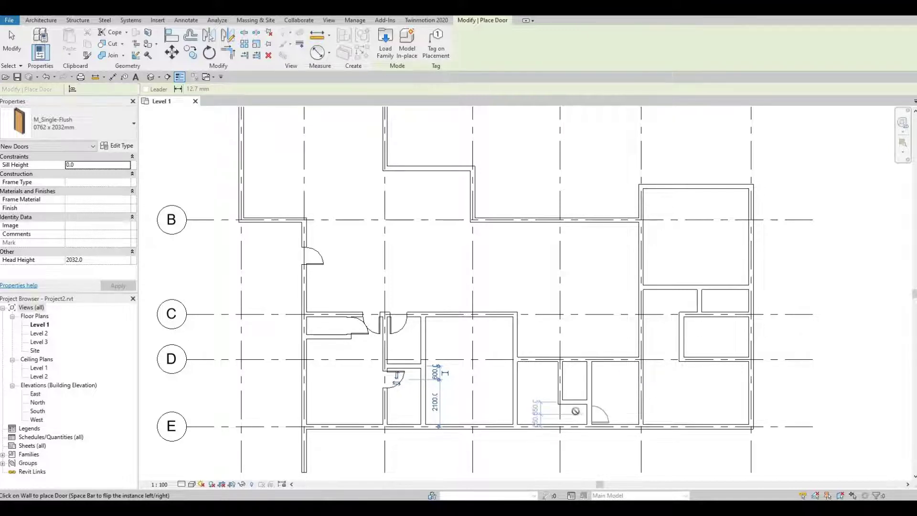
left_click(591, 413)
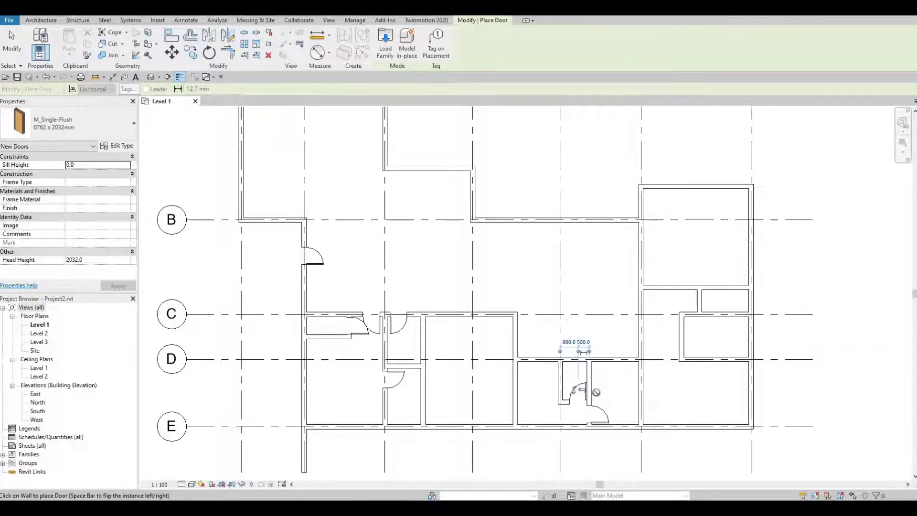
left_click(688, 340)
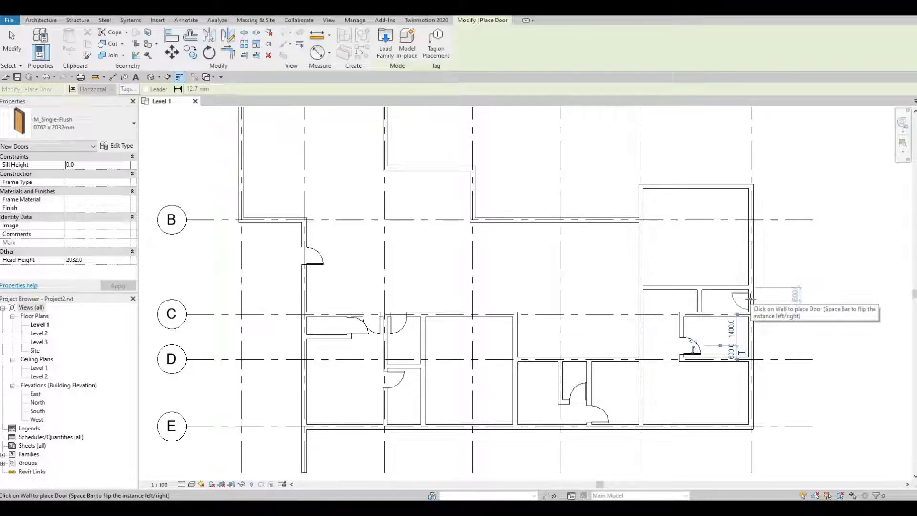
Place single-flush doors on grid 7 above grid C, as a facing pair on grid 7 near grid B, and at both ends of the room's upper wall.
left_click(751, 299)
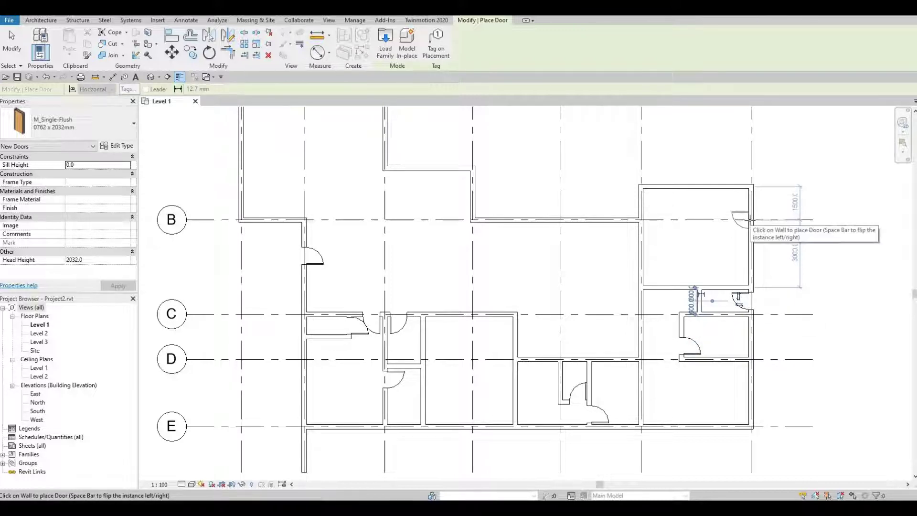
left_click(750, 221)
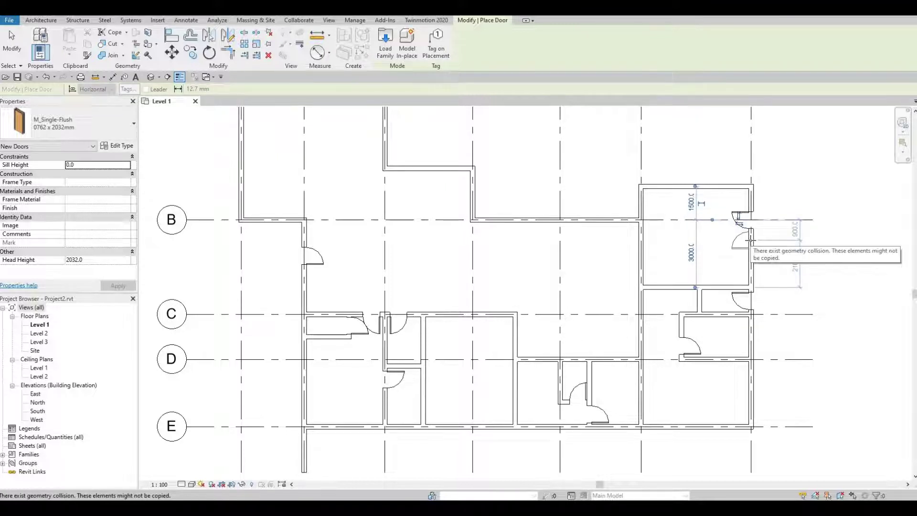
left_click(751, 238)
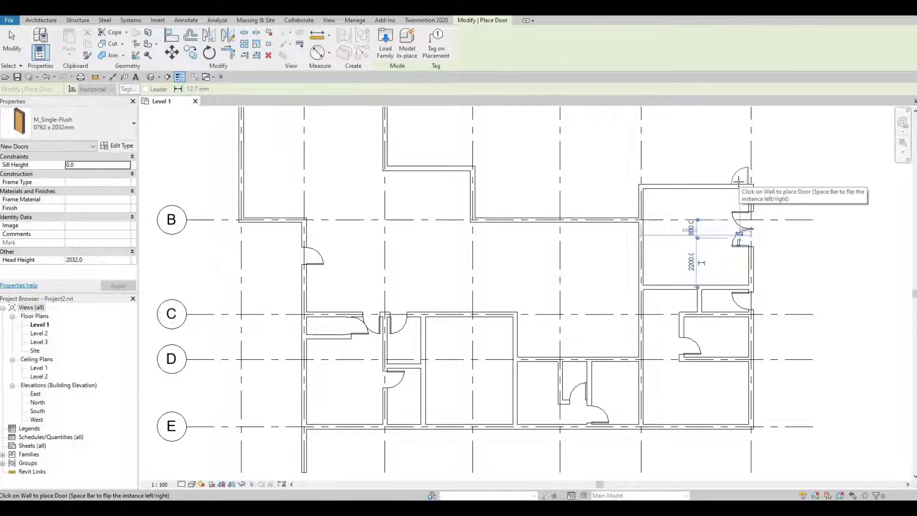
left_click(657, 183)
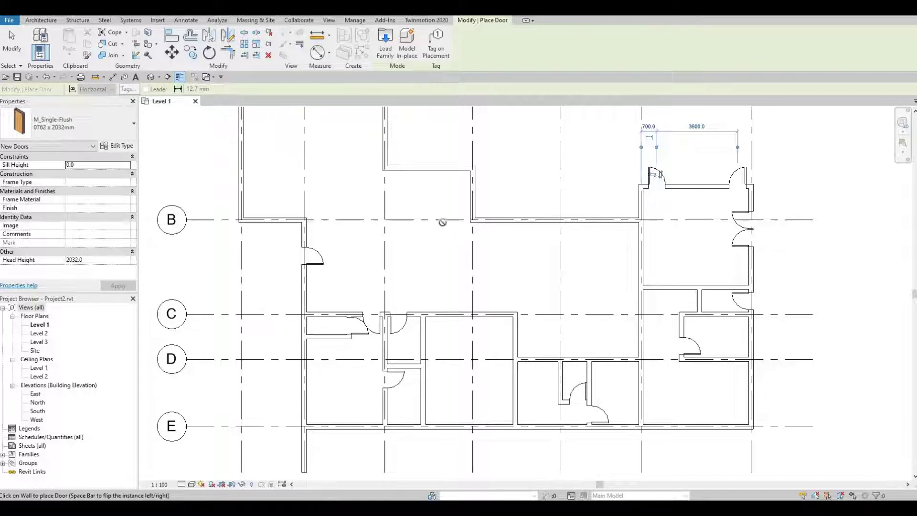
Place four adjacent single-flush doors as two facing pairs in the grid 3 wall just below grid A.
middle_click_drag(434, 231, 414, 286)
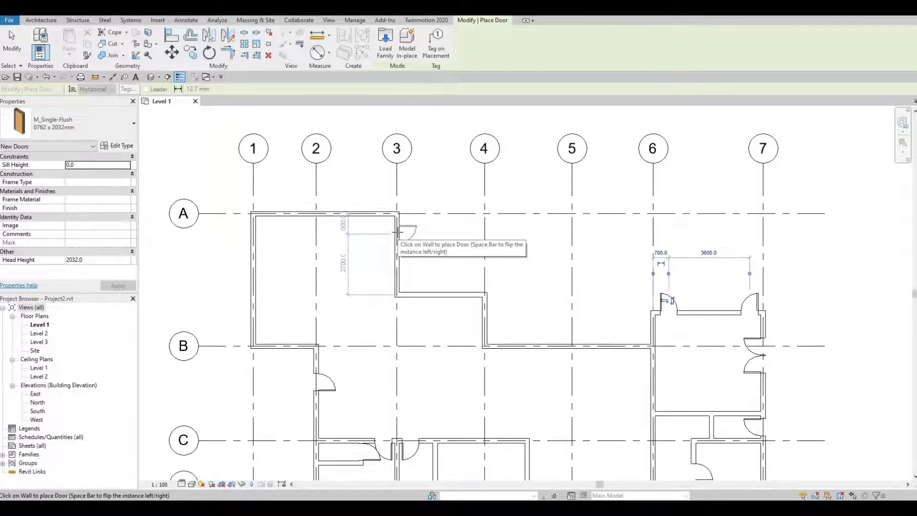
left_click(398, 230)
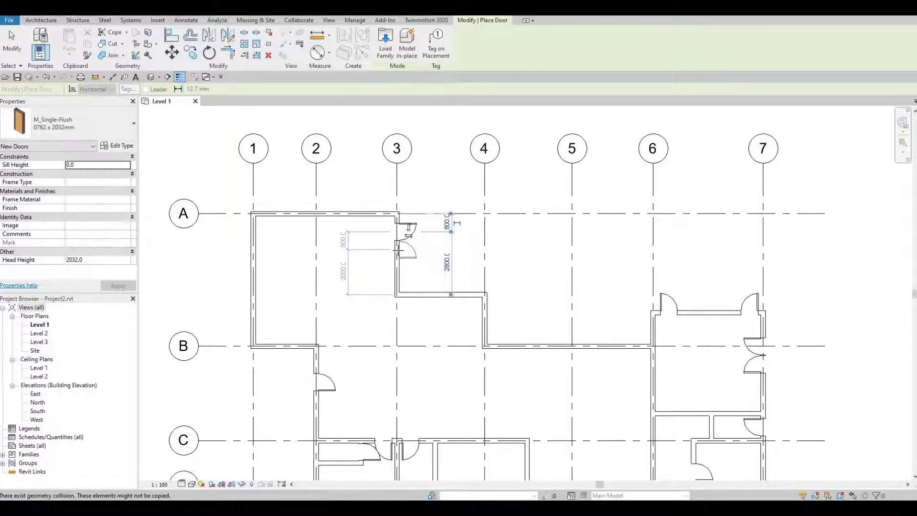
left_click(399, 249)
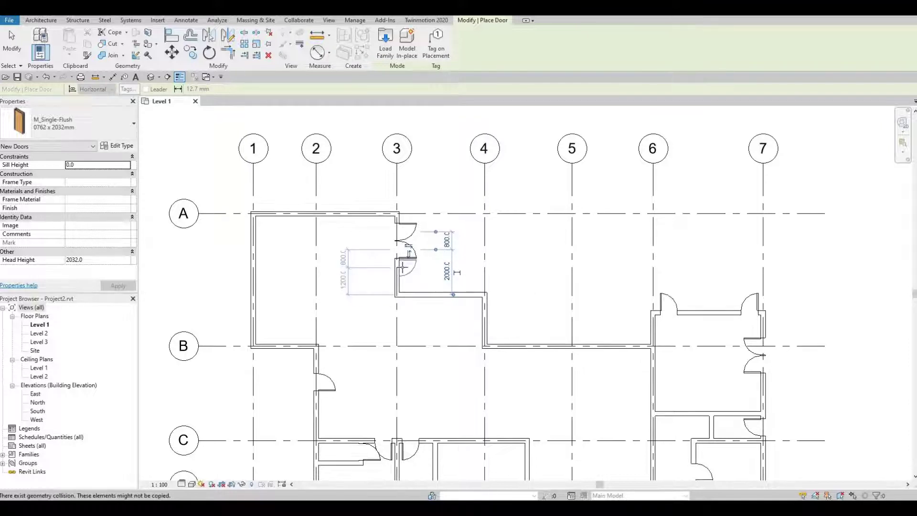
left_click(403, 258)
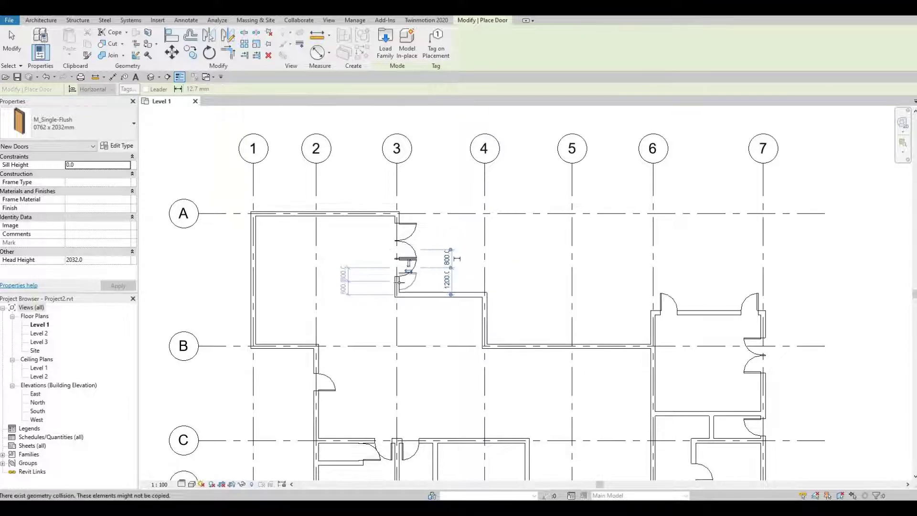
left_click(408, 283)
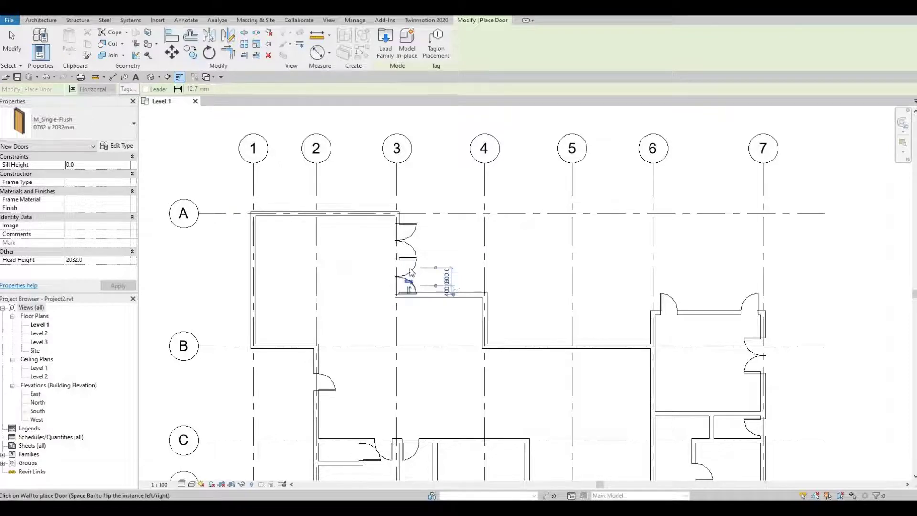
key("Escape")
key("Escape")
Select the four doors in the grid 3 wall and shift them together slightly toward grid A.
scroll(409, 267, "up", 1)
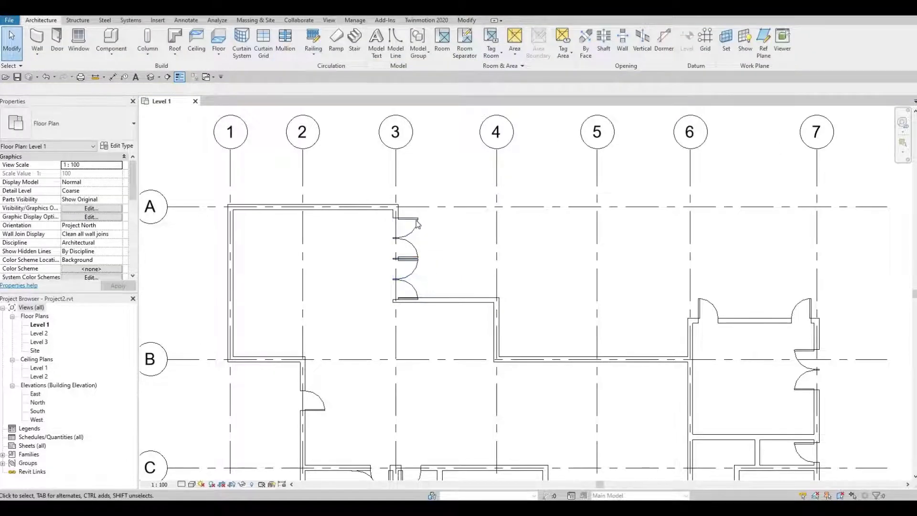
left_click_drag(434, 288, 413, 216)
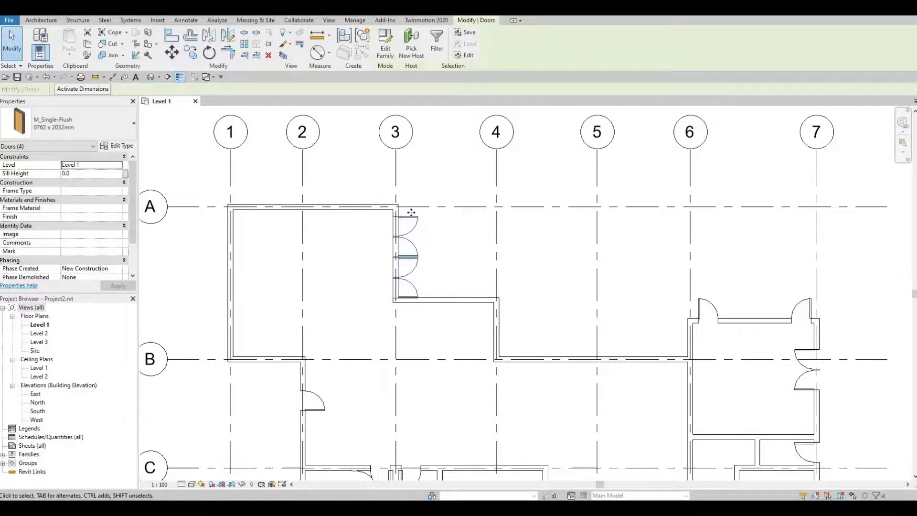
key("Escape")
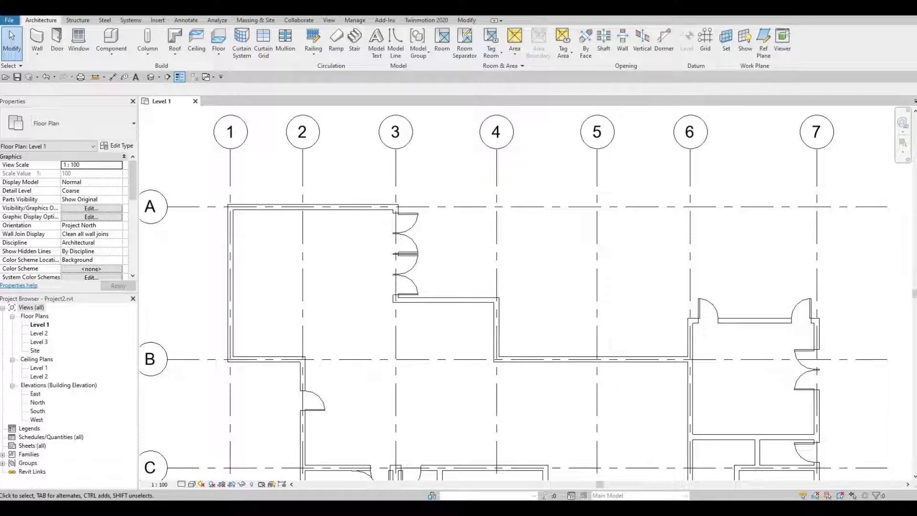
Place an outward-swinging single-flush door in the grid E wall between grids 4 and 5, about 1300 mm from the room's left wall.
left_click(59, 44)
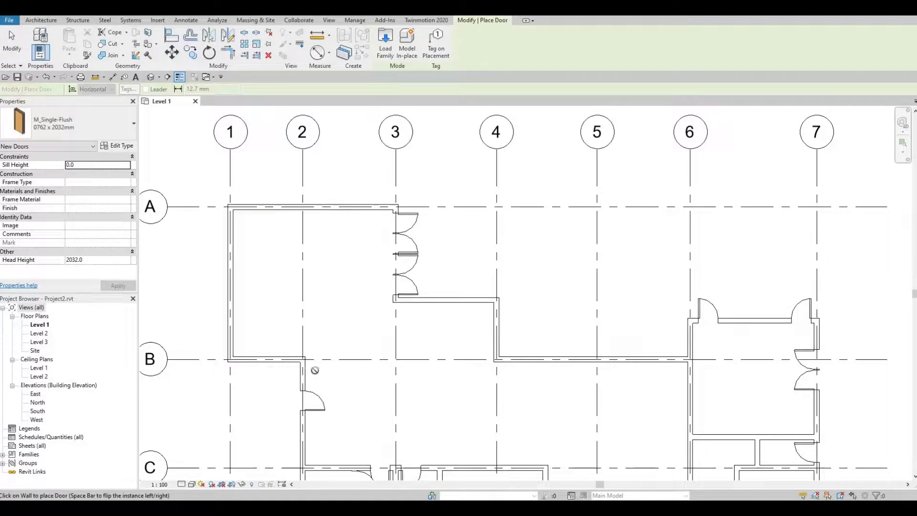
scroll(375, 292, "down", 2)
middle_click_drag(372, 368, 395, 344)
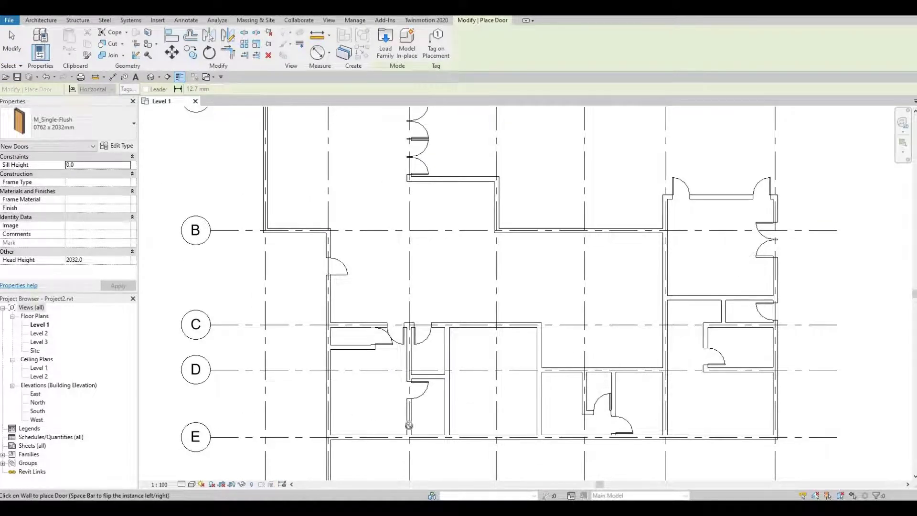
middle_click_drag(479, 419, 474, 409)
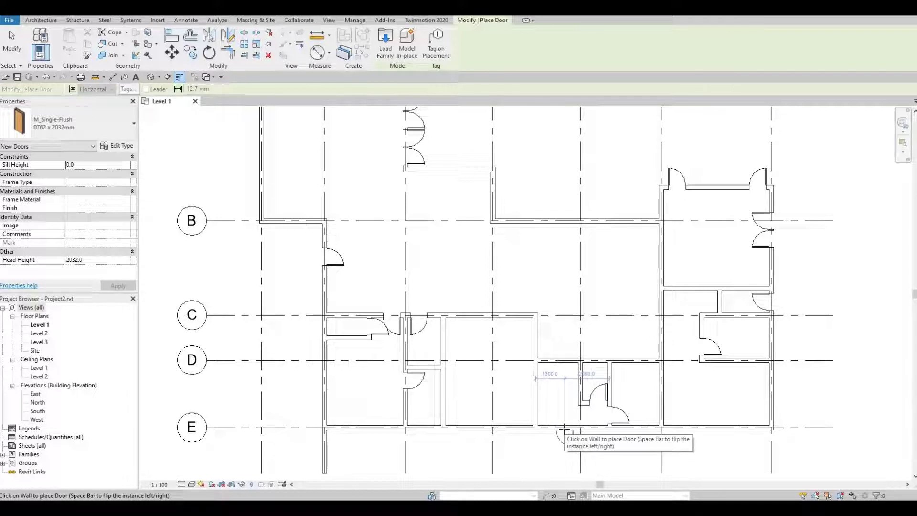
left_click(564, 428)
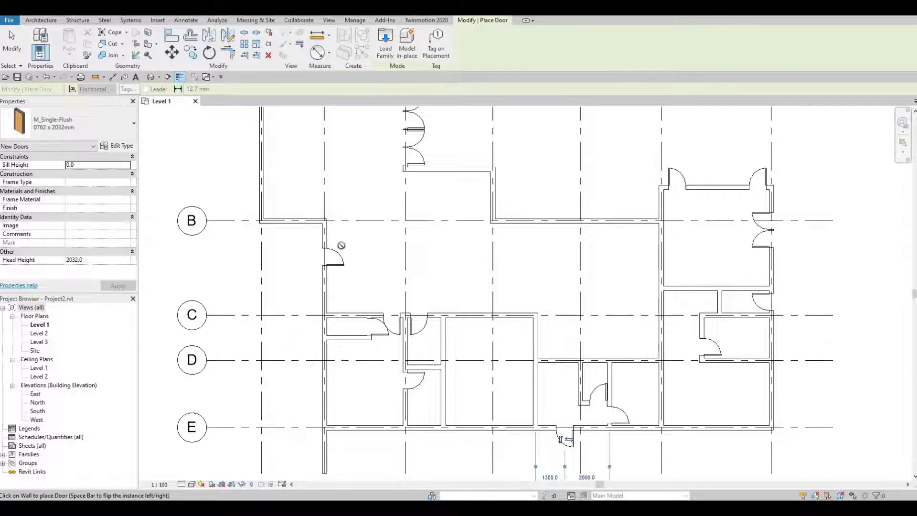
middle_click_drag(389, 244, 393, 208)
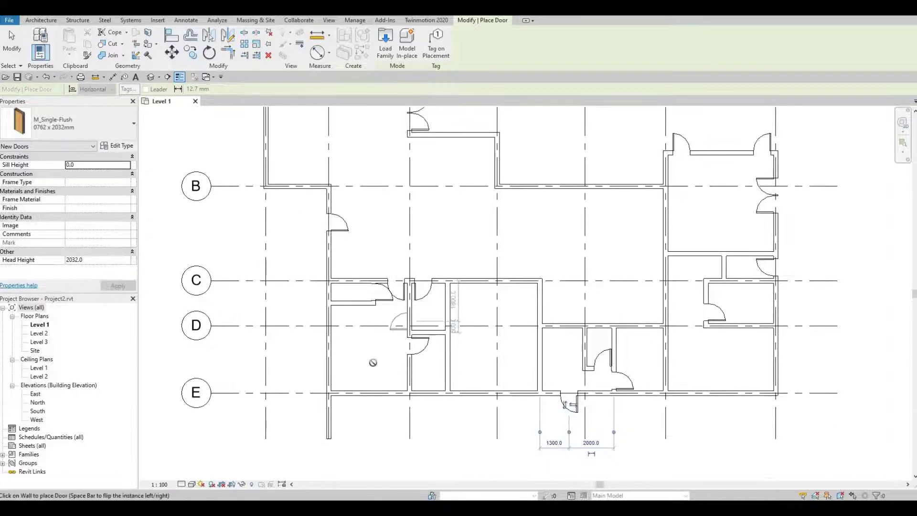
middle_click_drag(407, 311, 430, 326)
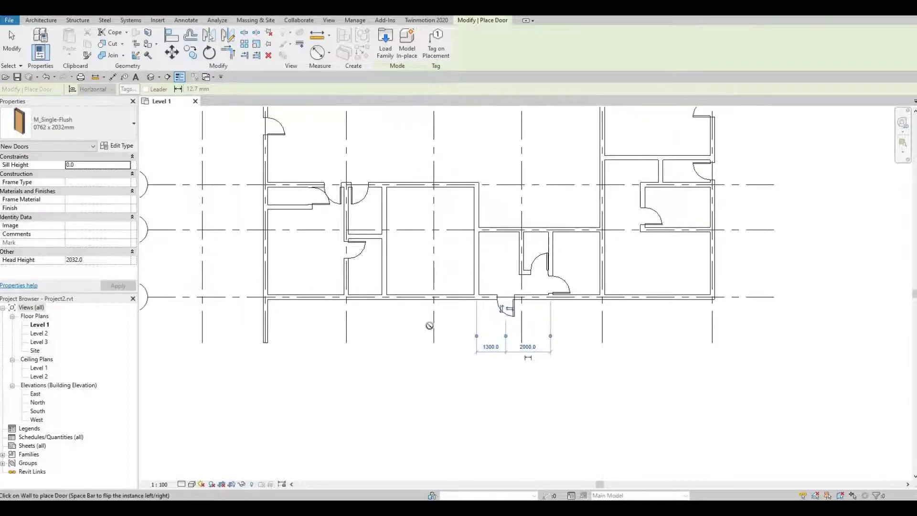
key("Escape")
key("Escape")
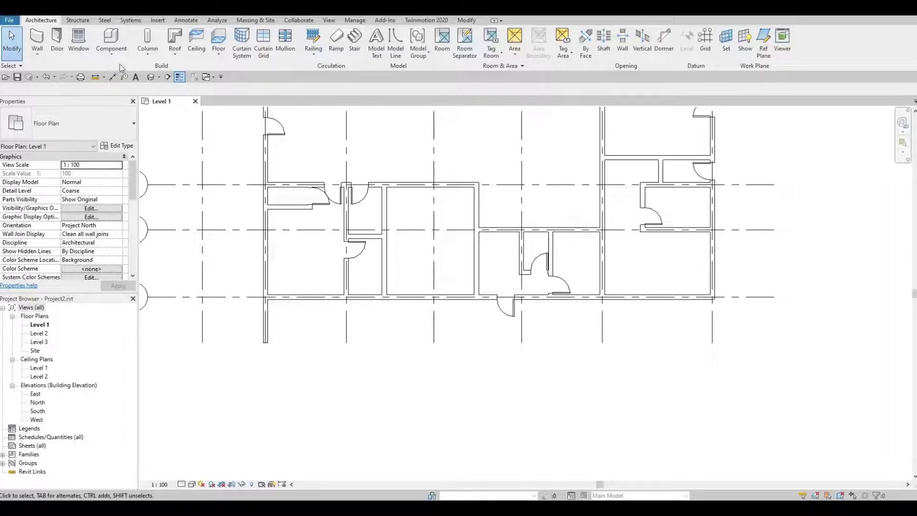
Place a single-flush door in the grid 6 wall at its crossing with grid C.
left_click(55, 42)
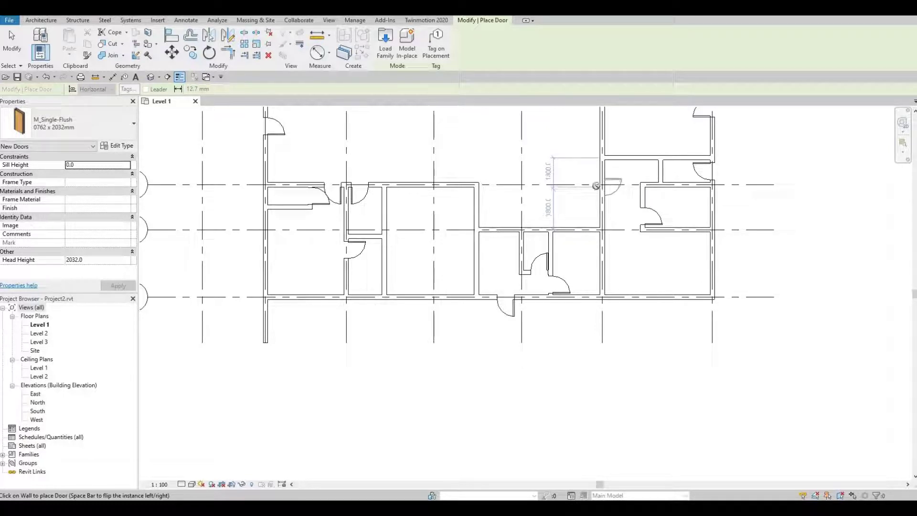
left_click(601, 187)
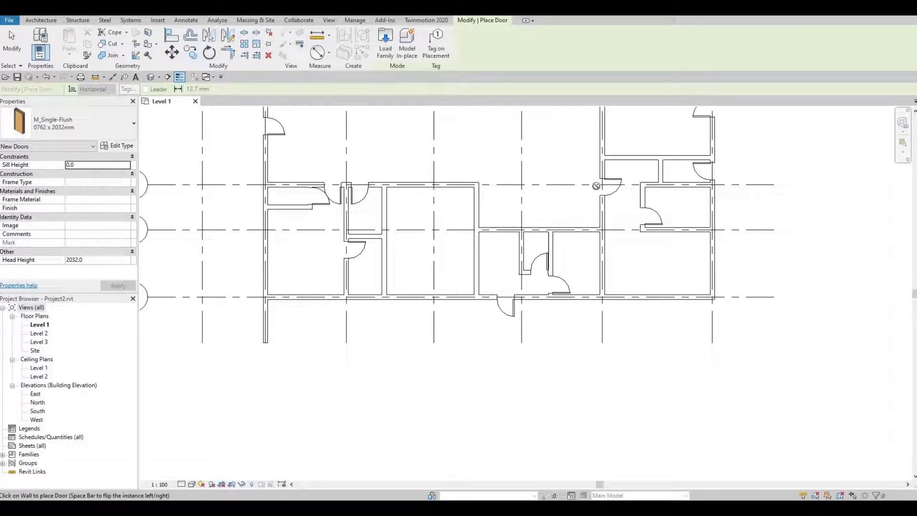
scroll(473, 186, "down", 2)
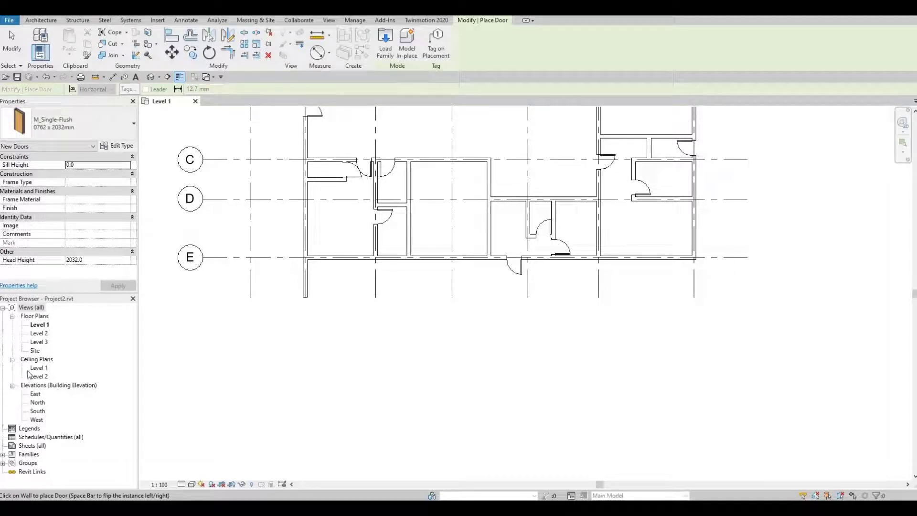
key("Escape")
Cut a rectangular wall opening about 910 mm wide, about 684 mm below grid D, in the vertical interior wall between grids 4 and 5.
left_click(483, 214)
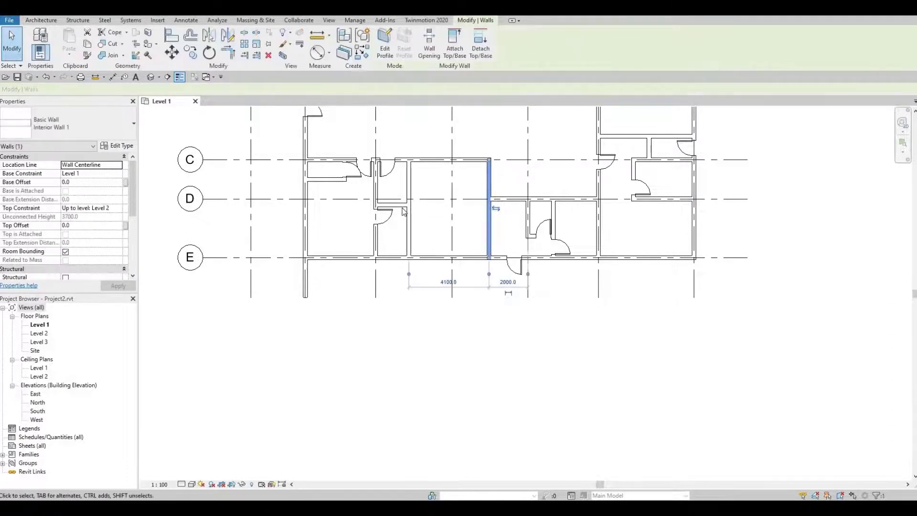
left_click(429, 45)
scroll(496, 210, "up", 2)
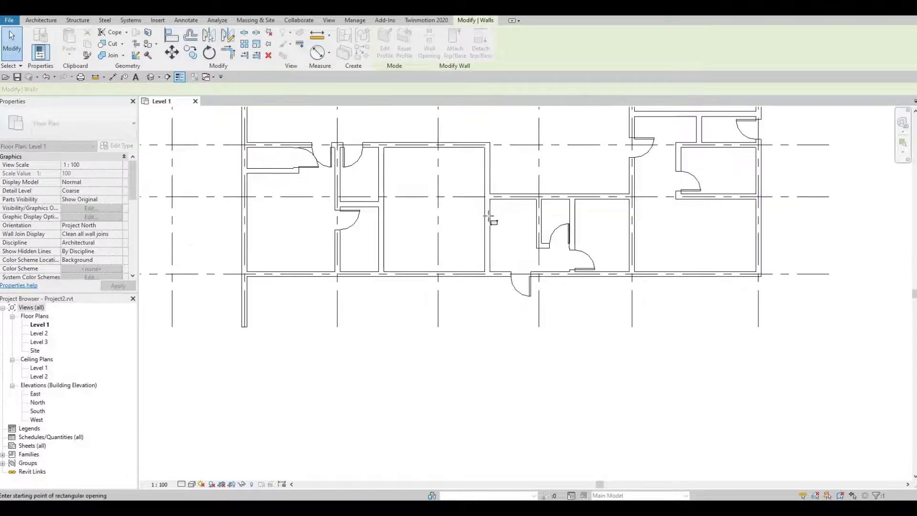
left_click(487, 214)
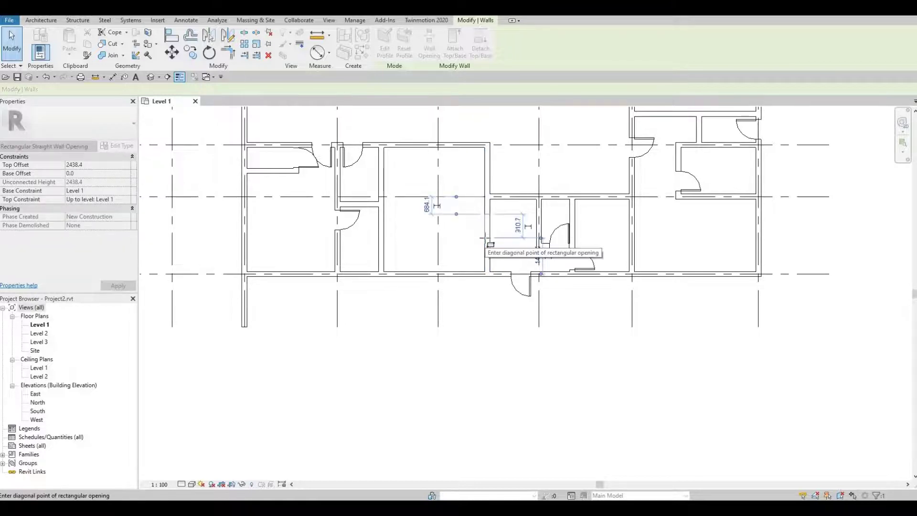
left_click(484, 237)
Cut a second opening about 1100 mm wide in the same interior wall, about 200 mm below grid C.
scroll(494, 206, "down", 2)
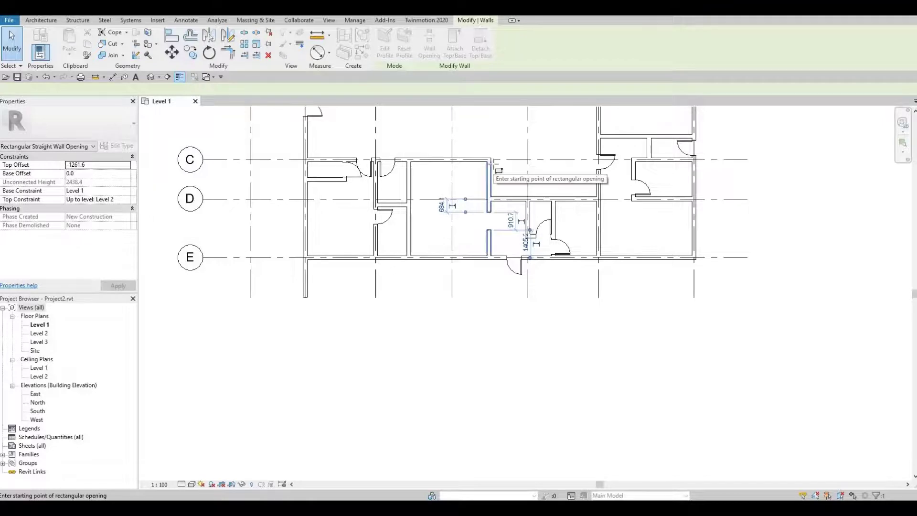
scroll(492, 171, "up", 2)
scroll(496, 170, "up", 2)
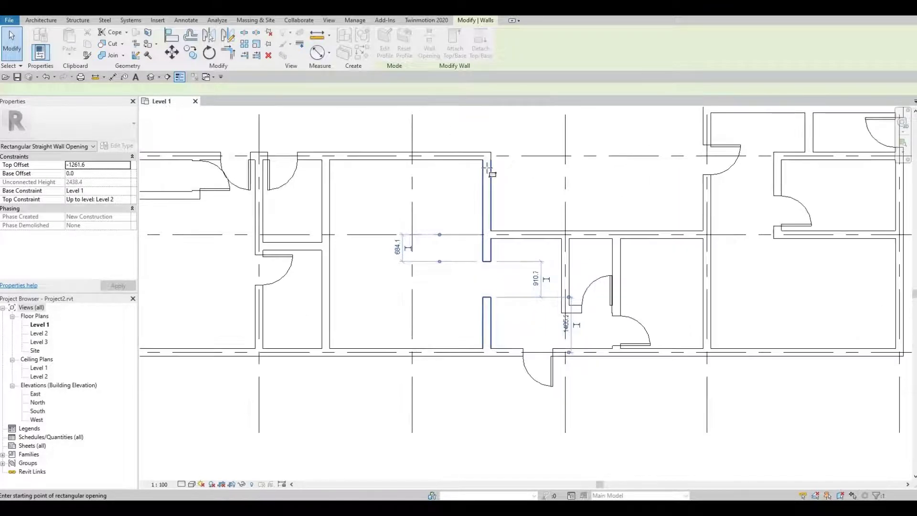
left_click(486, 167)
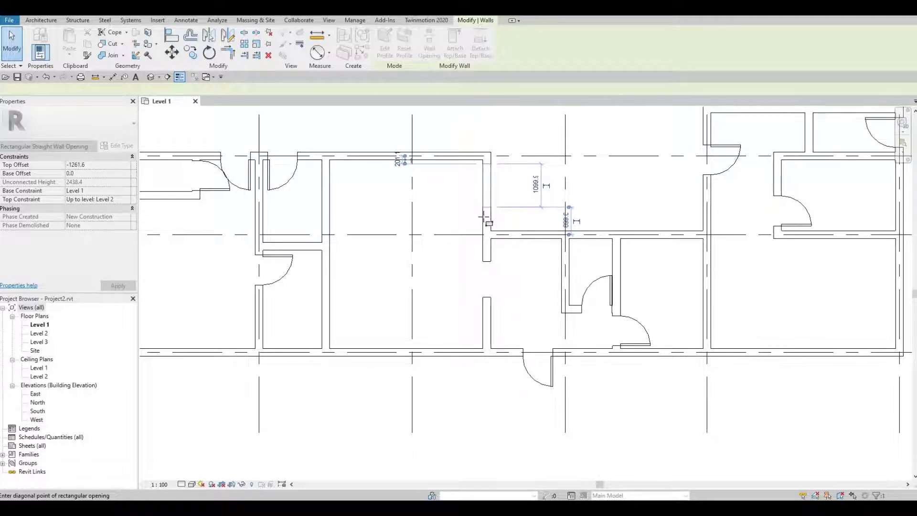
left_click(485, 209)
middle_click_drag(316, 259, 374, 231)
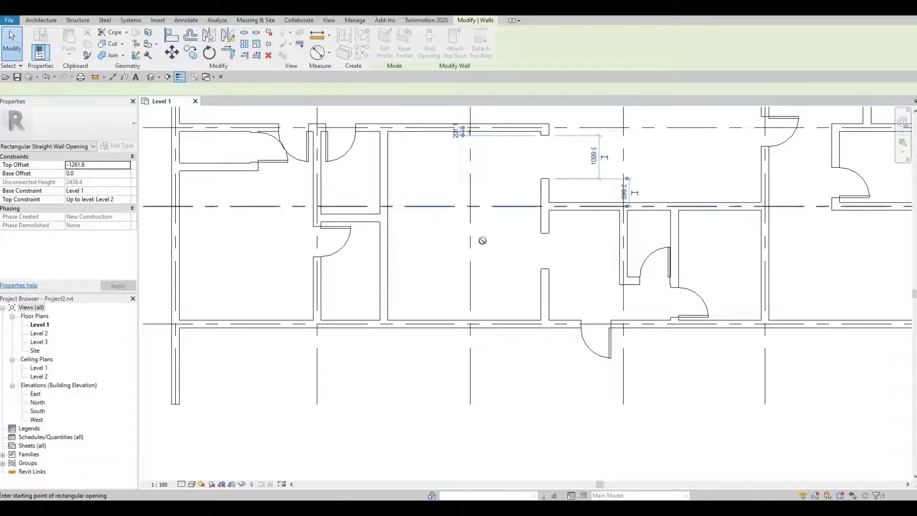
middle_click_drag(481, 242, 459, 225)
scroll(459, 225, "down", 5)
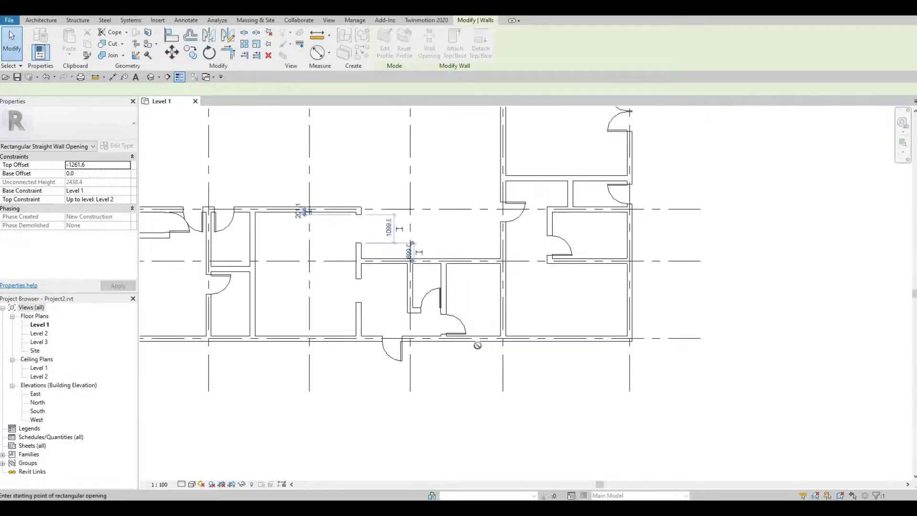
scroll(529, 225, "up", 4)
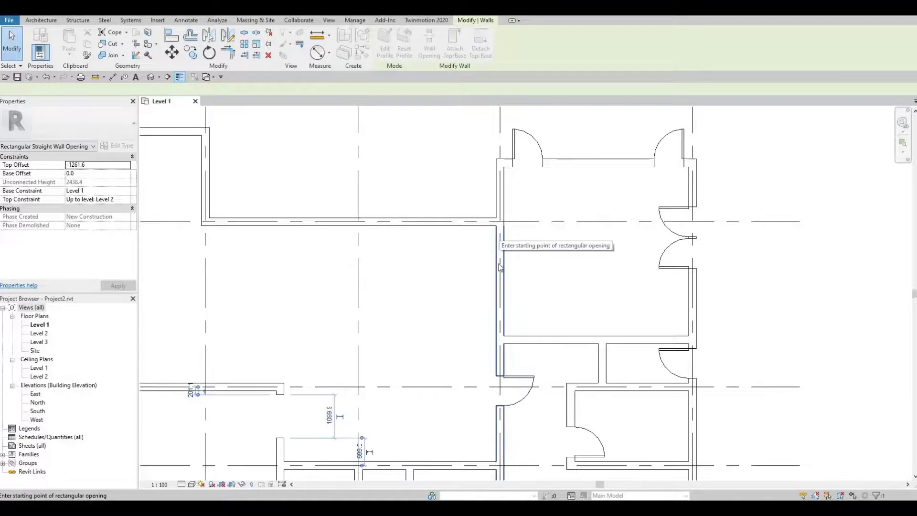
Cut a rectangular wall opening in the grid 6 wall between grids B and C, starting about 295 mm below grid B.
key("Escape")
key("Escape")
left_click(499, 230)
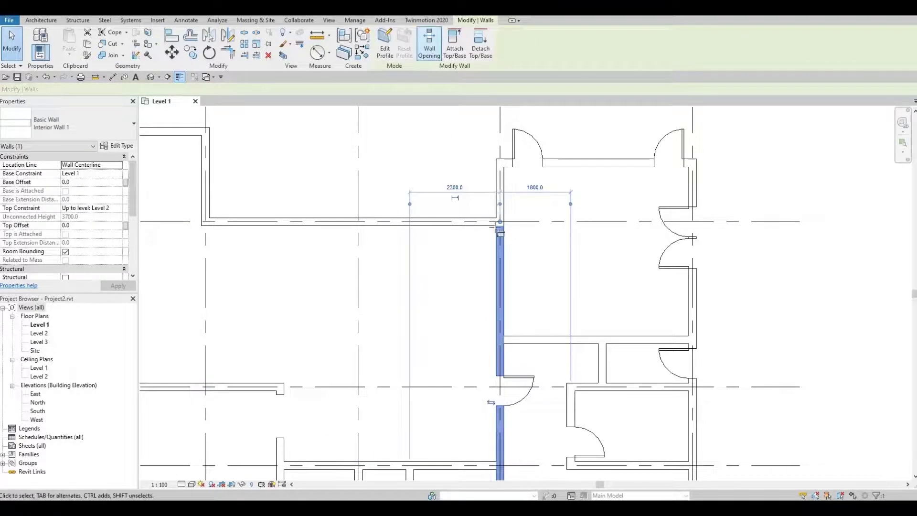
left_click(429, 43)
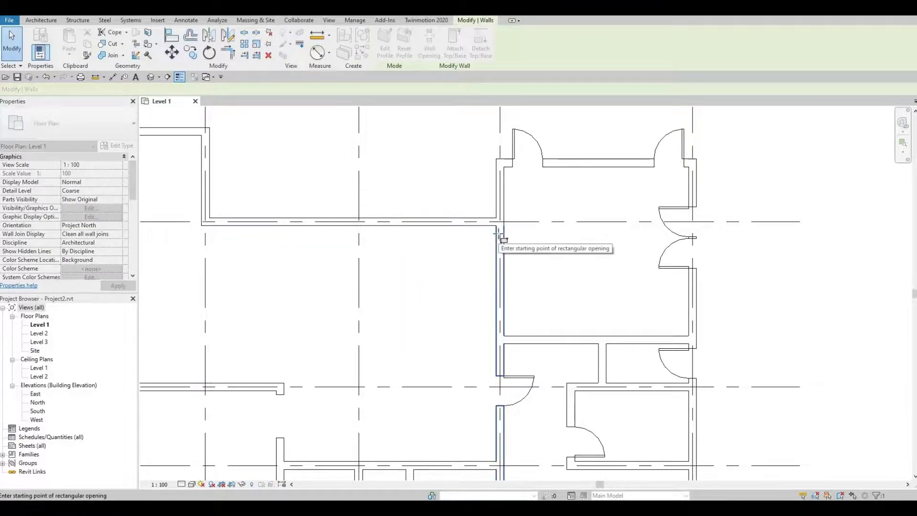
left_click(500, 233)
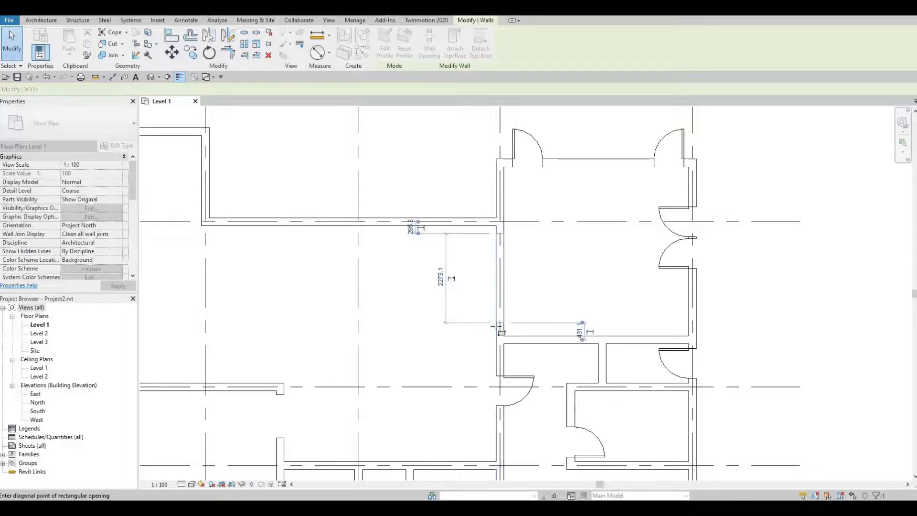
left_click(500, 327)
key("Escape")
key("Escape")
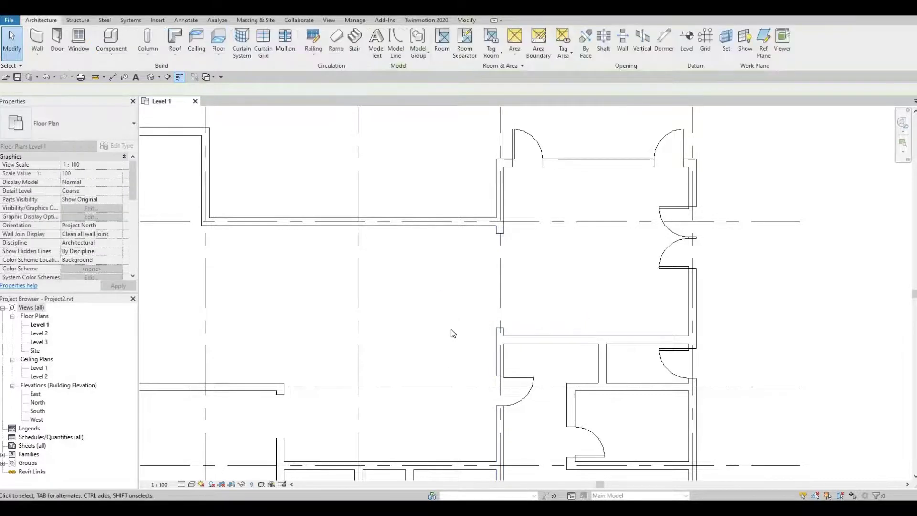
Shorten the new grid 6 wall opening from its lower end to a width of about 2204 mm.
middle_click_drag(494, 343, 502, 317)
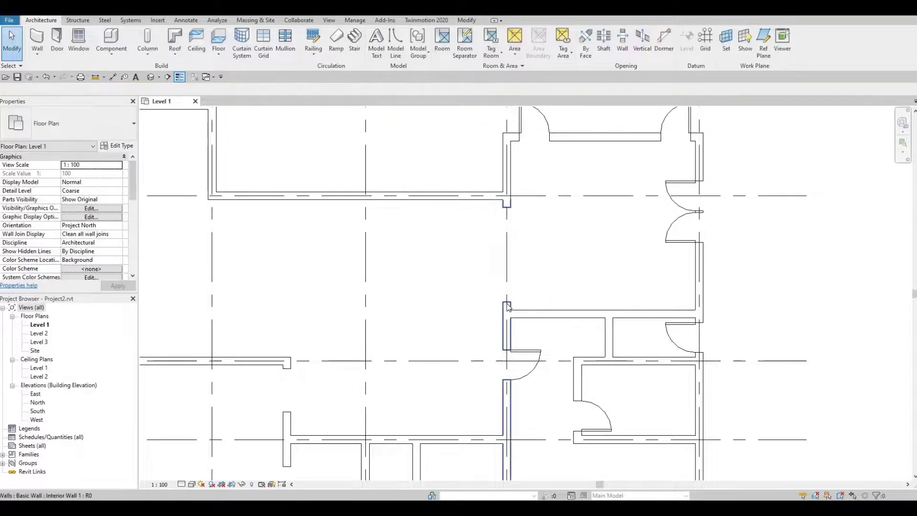
left_click(508, 306)
left_click_drag(508, 302, 507, 294)
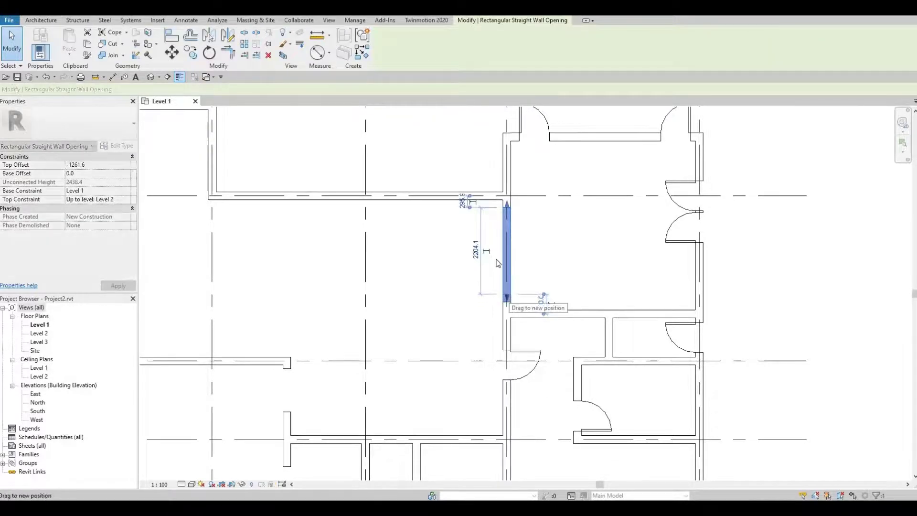
left_click(418, 262)
Place an outward-swinging 0762 x 2032mm single-flush door in the grid 7 wall, 1000 mm below grid D and 2000 mm above grid E.
scroll(420, 293, "down", 2)
middle_click_drag(420, 293, 456, 252)
scroll(501, 250, "down", 1)
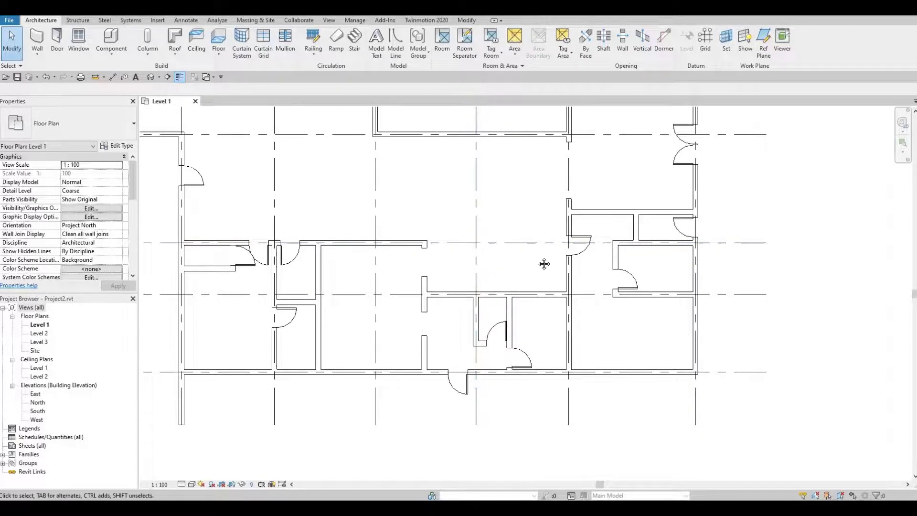
middle_click_drag(515, 261, 490, 263)
middle_click_drag(565, 260, 563, 262)
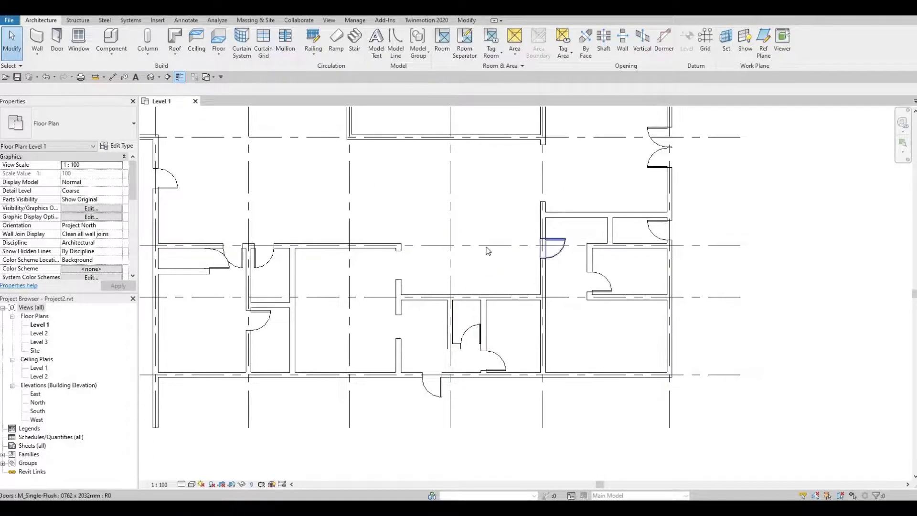
left_click(56, 40)
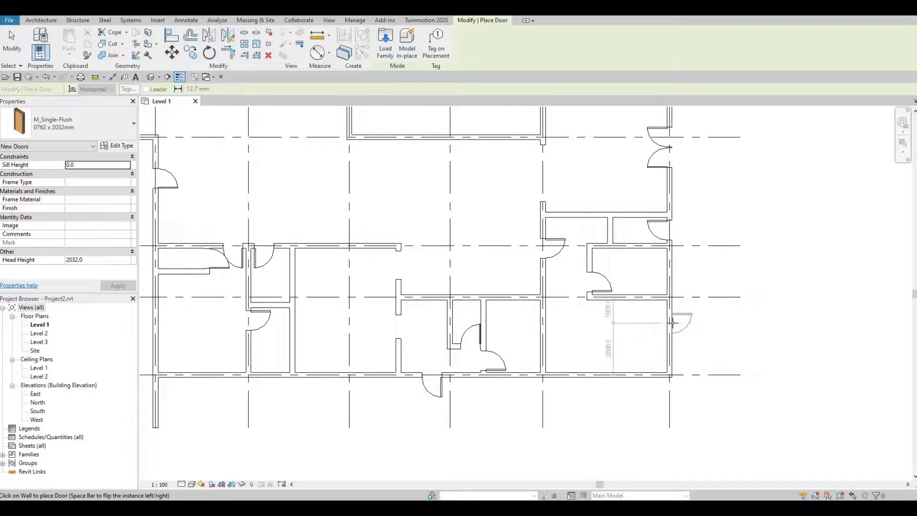
middle_click_drag(511, 336, 536, 364)
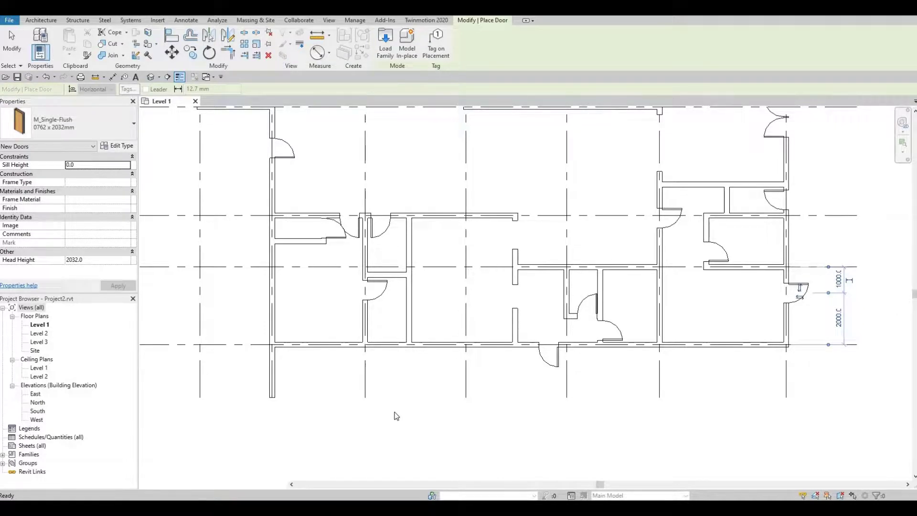
key("Escape")
key("Escape")
middle_click_drag(382, 346, 378, 344)
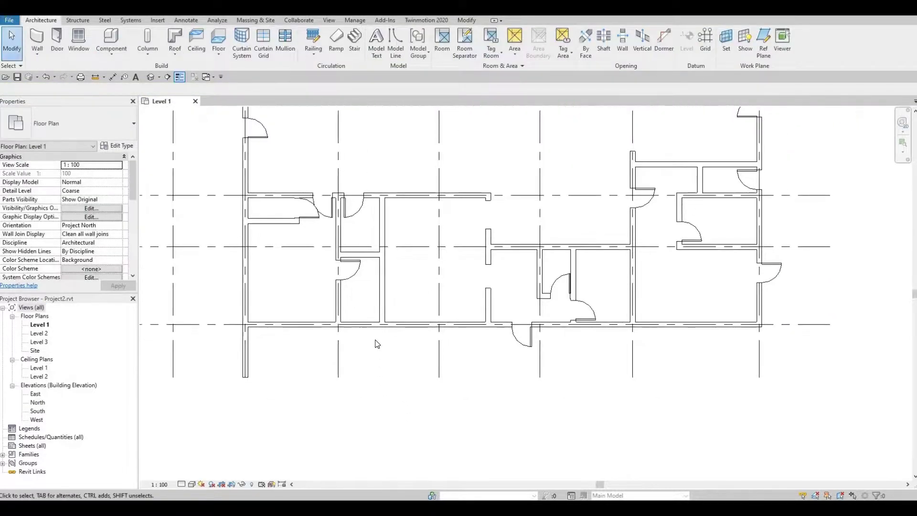
scroll(495, 274, "down", 1)
mouse_move(487, 331)
middle_mouse_down()
mouse_move(485, 368)
mouse_move(483, 328)
mouse_move(499, 328)
middle_mouse_up()
scroll(502, 325, "down", 2)
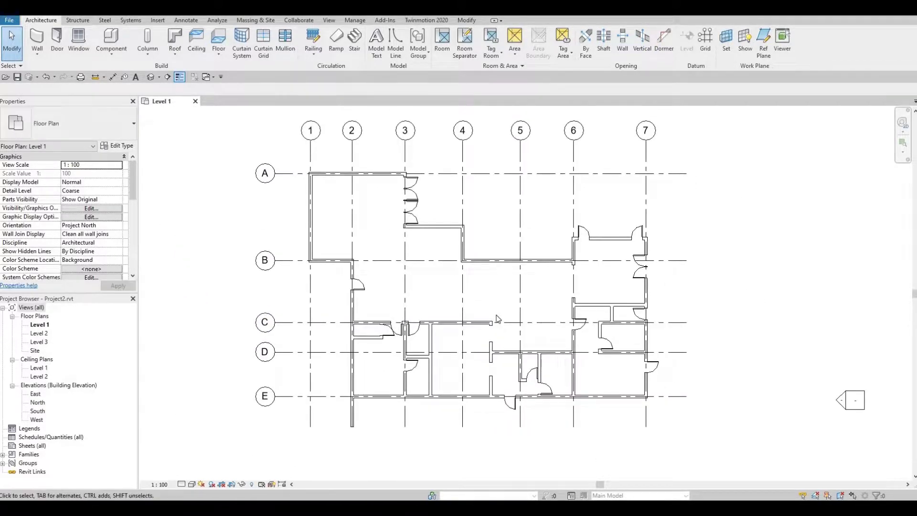